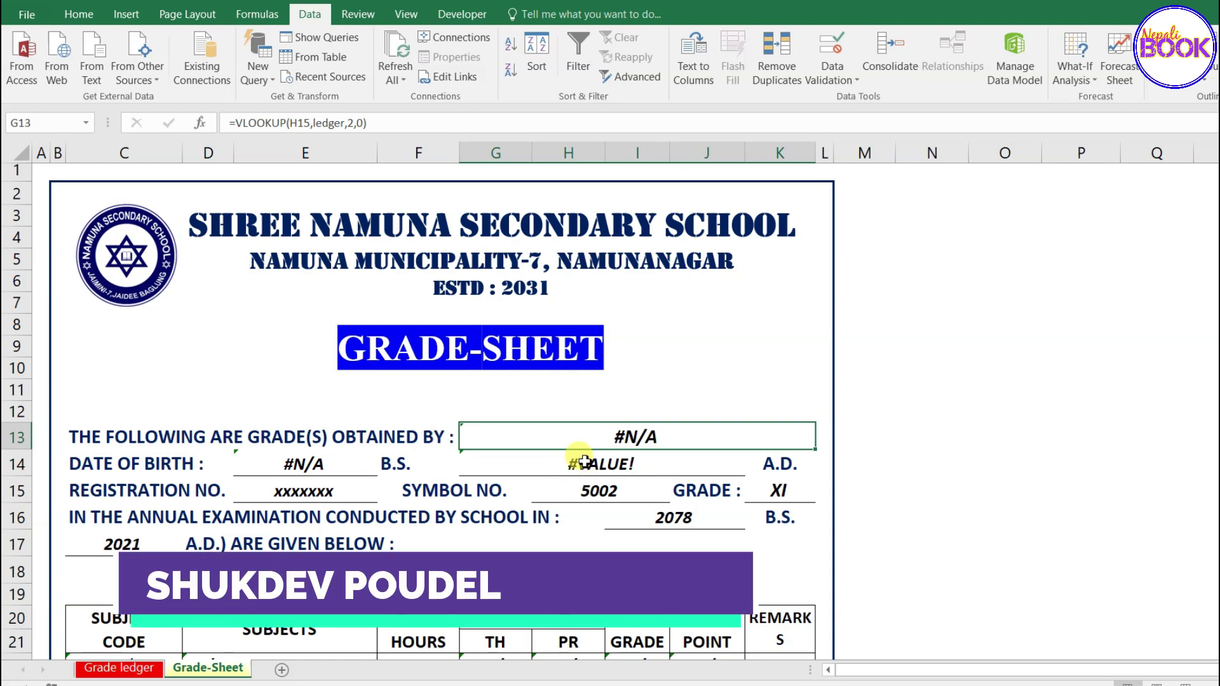
Step: Check the symbol number cell, then review the Grade ledger table and one of its grade formulas
{"action": "scroll", "coordinate": [584, 462], "scroll_direction": "down", "scroll_amount": 3}
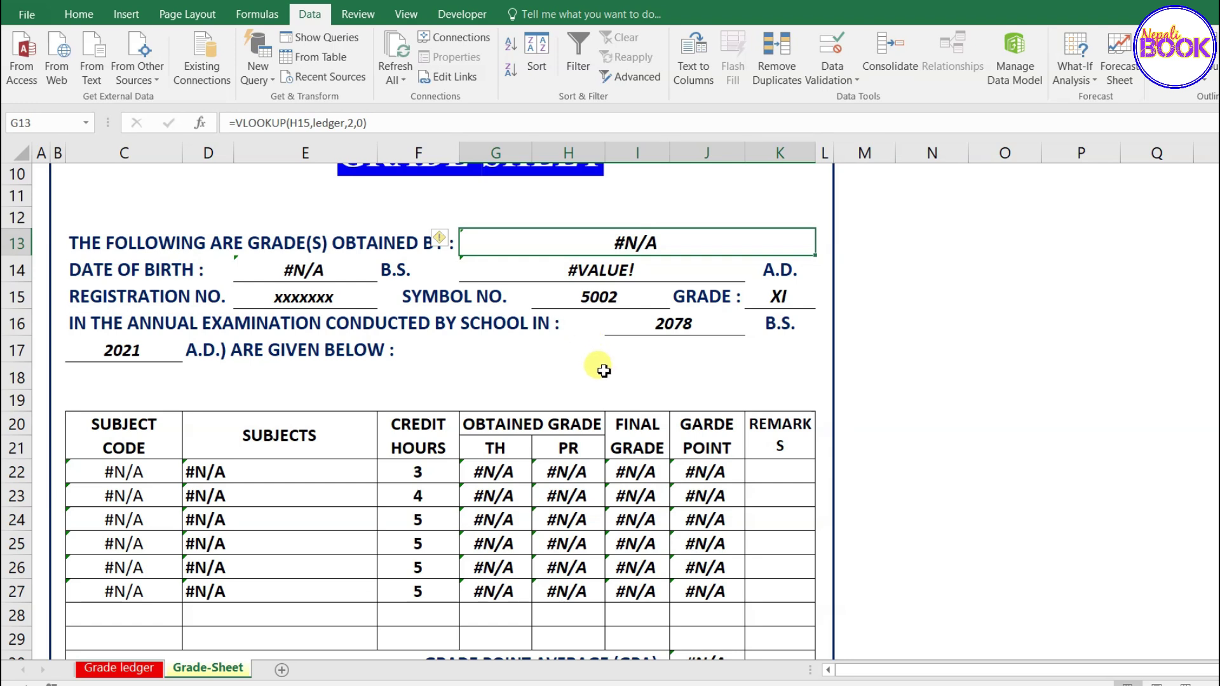
{"action": "left_click", "coordinate": [604, 300]}
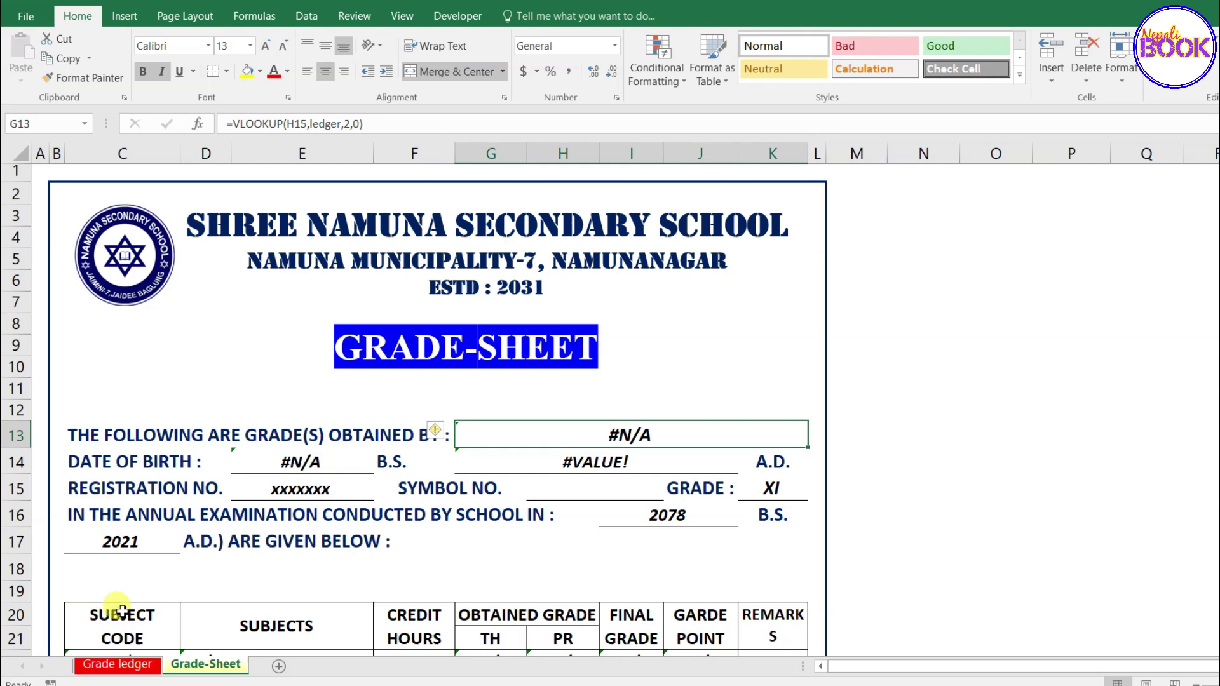
{"action": "left_click", "coordinate": [118, 666]}
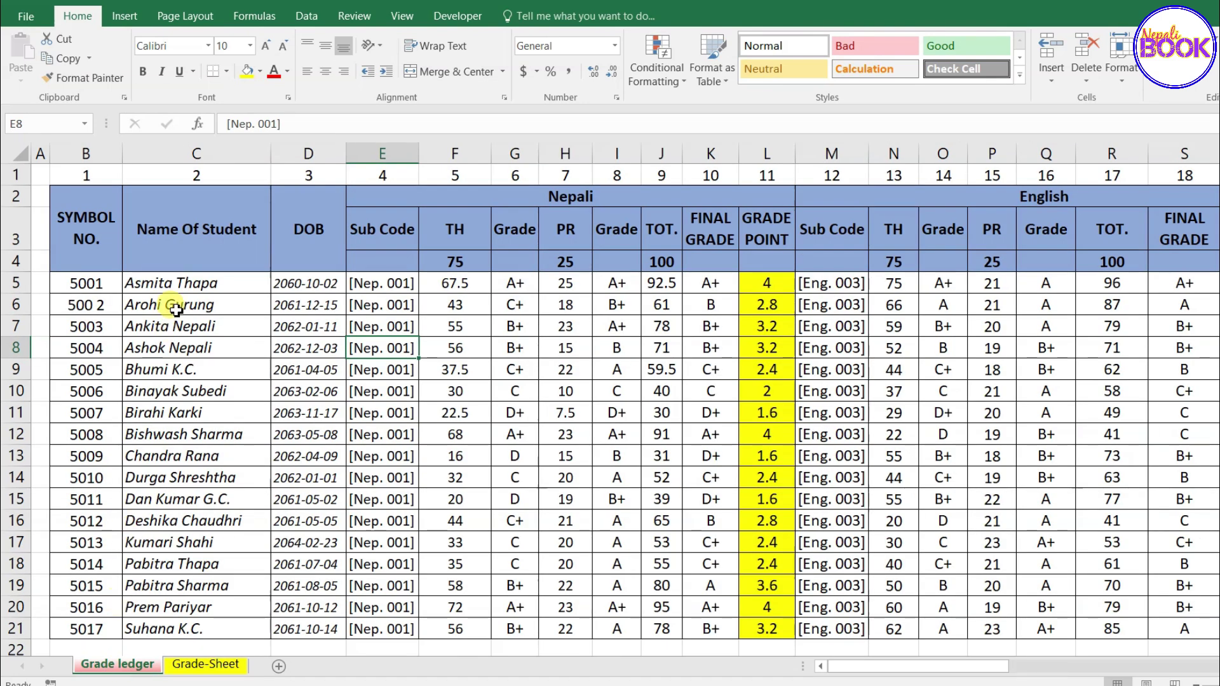
{"action": "mouse_move", "coordinate": [105, 242]}
{"action": "left_mouse_down"}
{"action": "mouse_move", "coordinate": [612, 477]}
{"action": "mouse_move", "coordinate": [627, 547]}
{"action": "left_mouse_up"}
{"action": "left_click", "coordinate": [515, 435]}
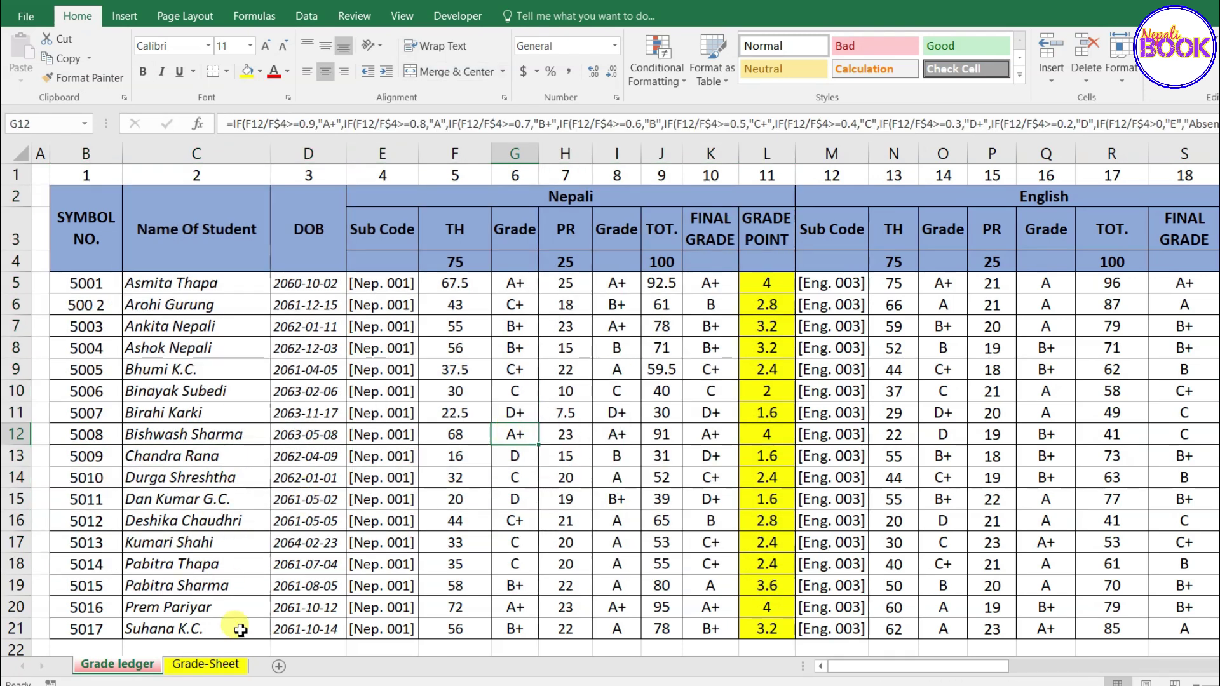
{"action": "left_click", "coordinate": [210, 665]}
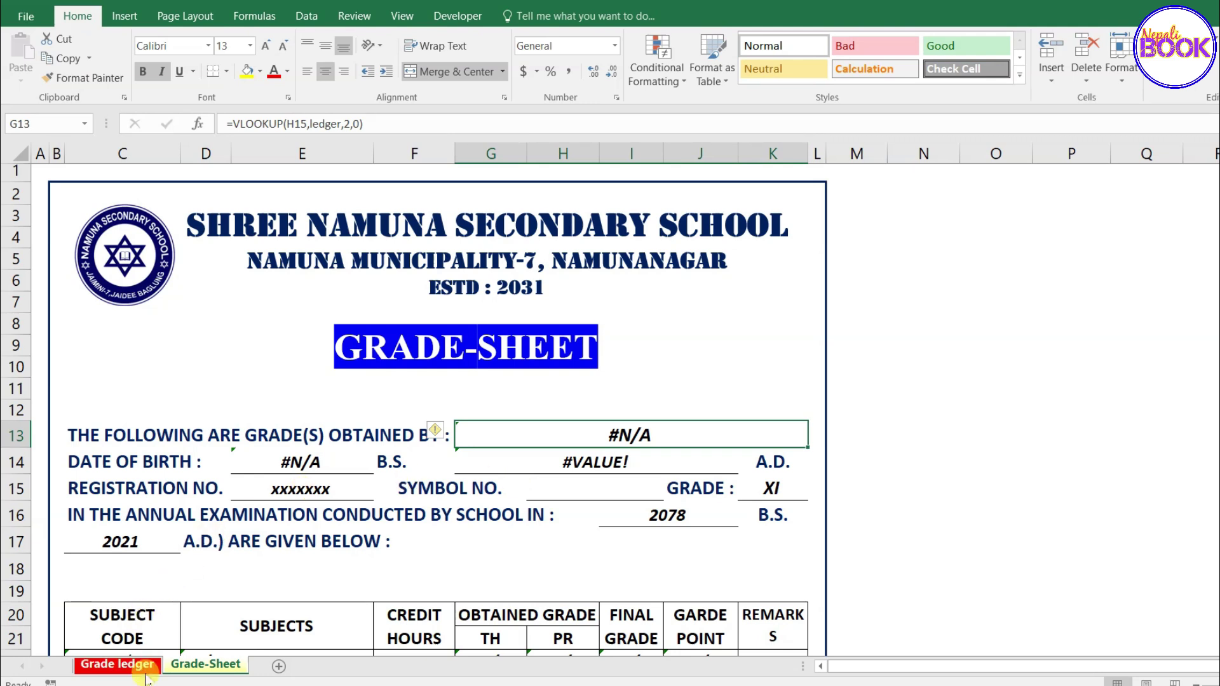
Step: Inspect the A.D. and B.S. date-of-birth formulas on the Grade-Sheet
{"action": "scroll", "coordinate": [635, 480], "scroll_direction": "down", "scroll_amount": 1}
{"action": "scroll", "coordinate": [624, 368], "scroll_direction": "down", "scroll_amount": 1}
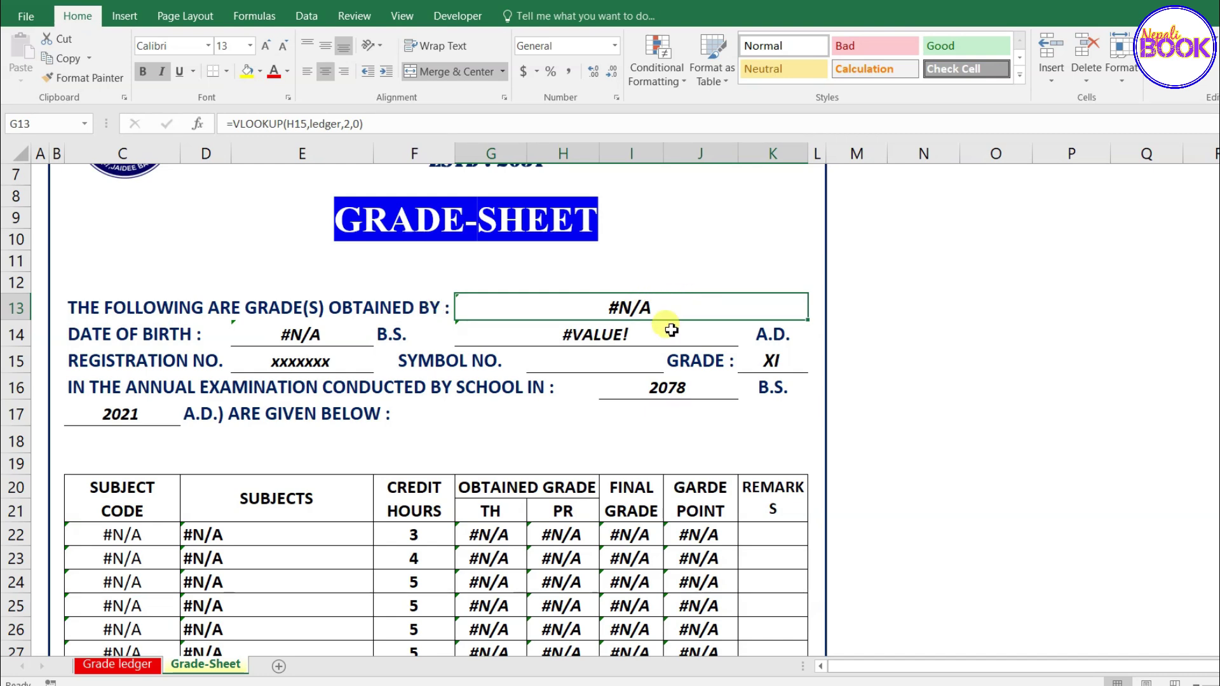
{"action": "scroll", "coordinate": [667, 337], "scroll_direction": "down", "scroll_amount": 1}
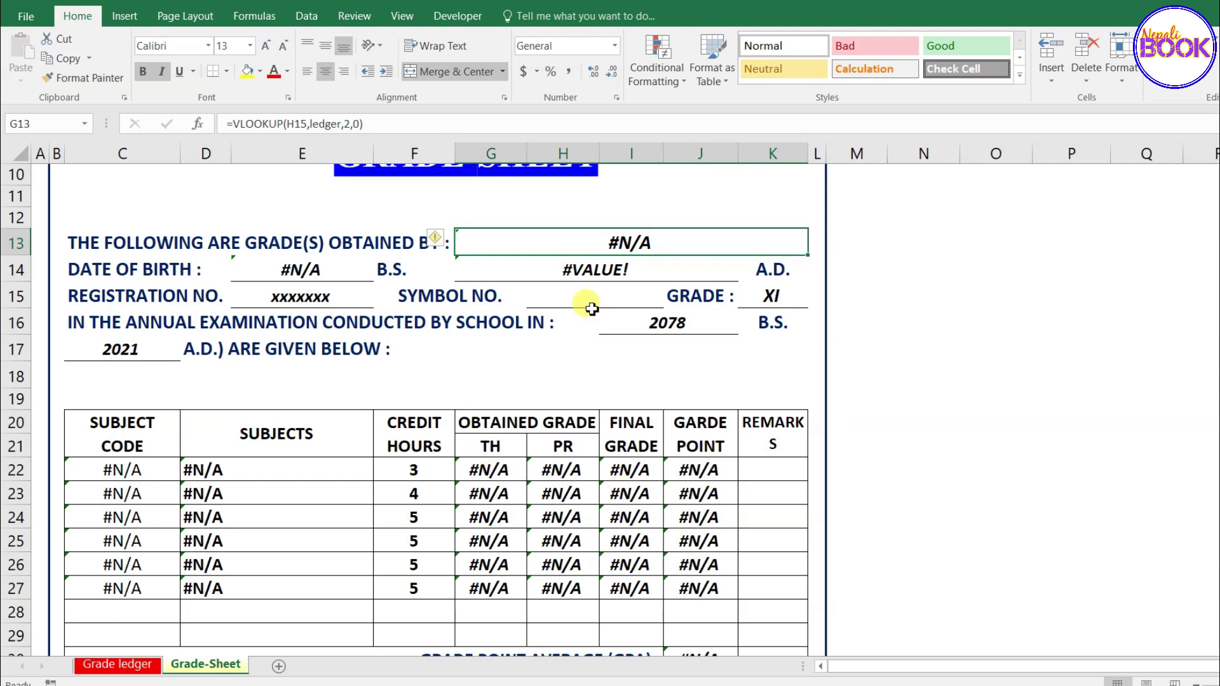
{"action": "left_click", "coordinate": [595, 273]}
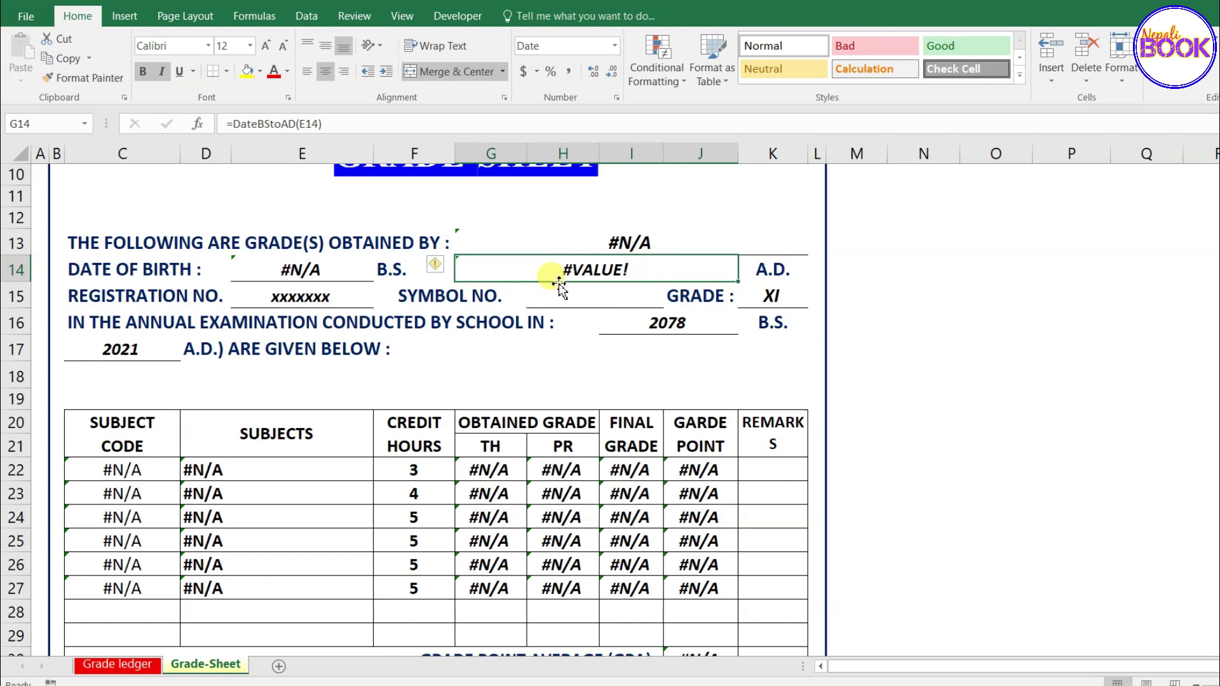
{"action": "left_click", "coordinate": [320, 271]}
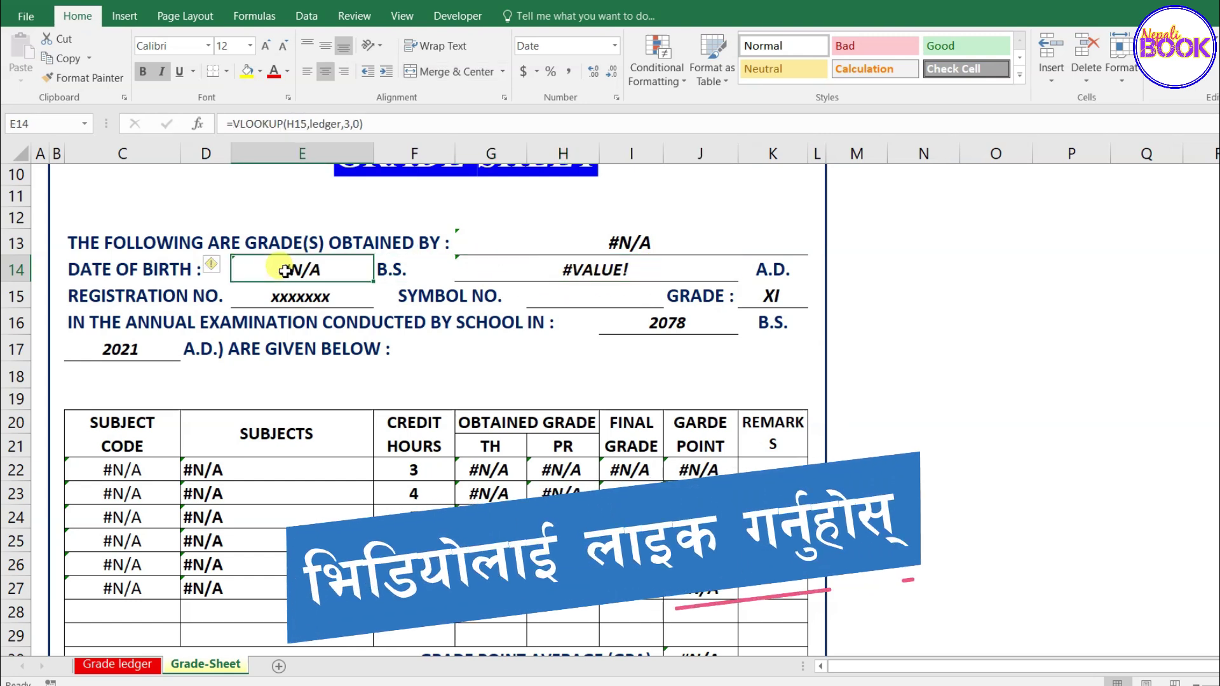
{"action": "left_click", "coordinate": [597, 273]}
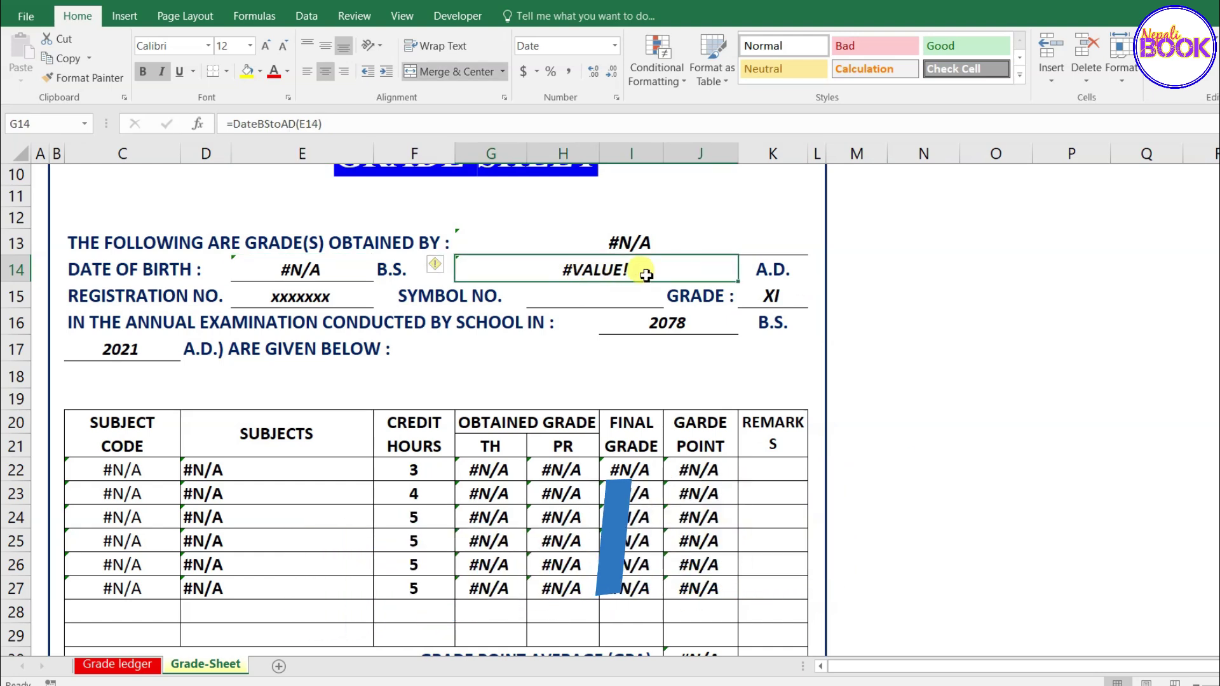
{"action": "left_click", "coordinate": [304, 275]}
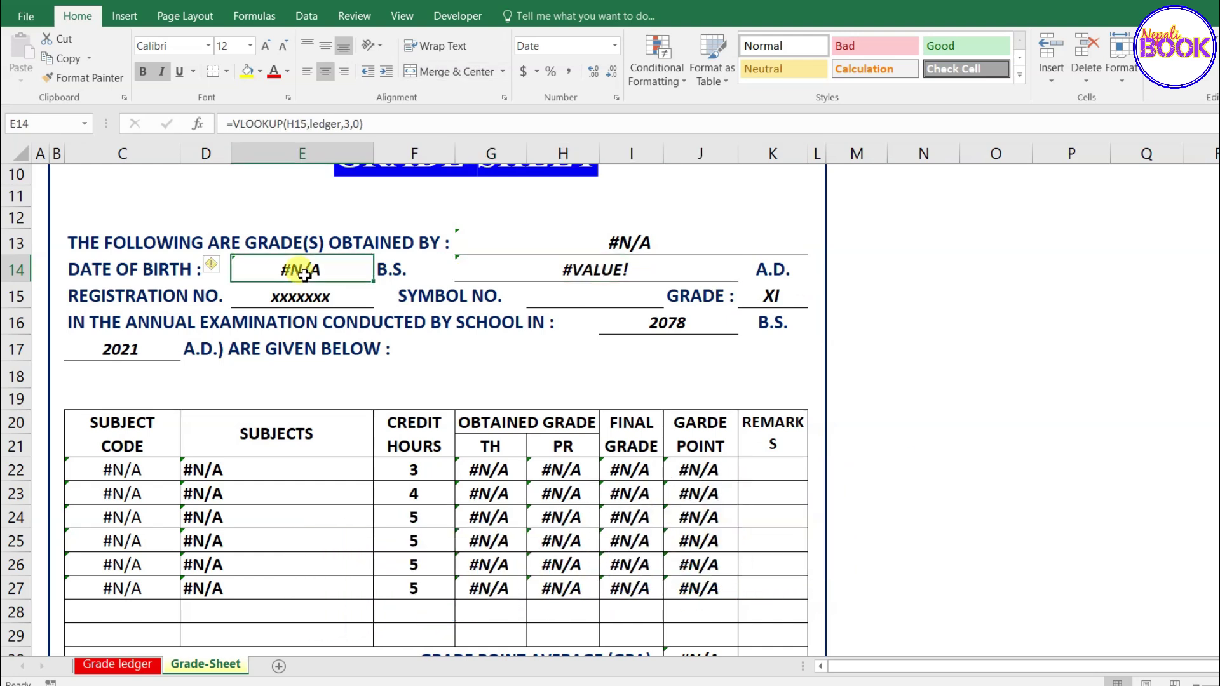
{"action": "left_click", "coordinate": [597, 274]}
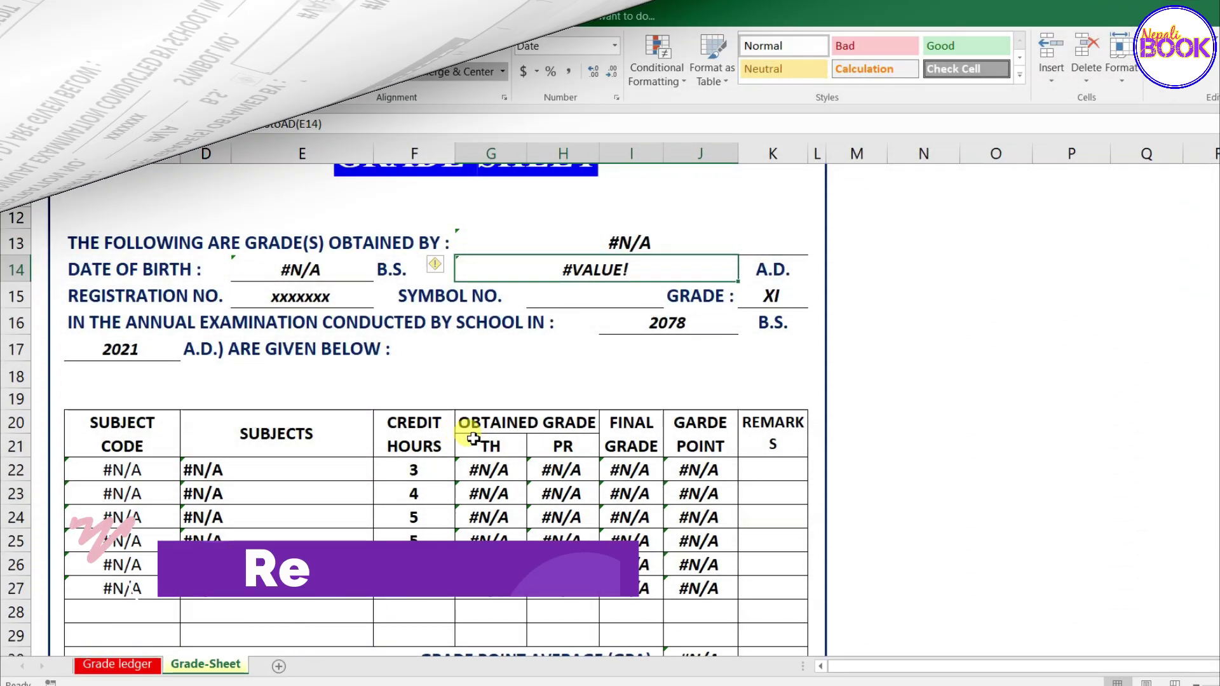
Step: Review and recommit the student name lookup formula, then select the empty symbol number cell
{"action": "left_click", "coordinate": [589, 241]}
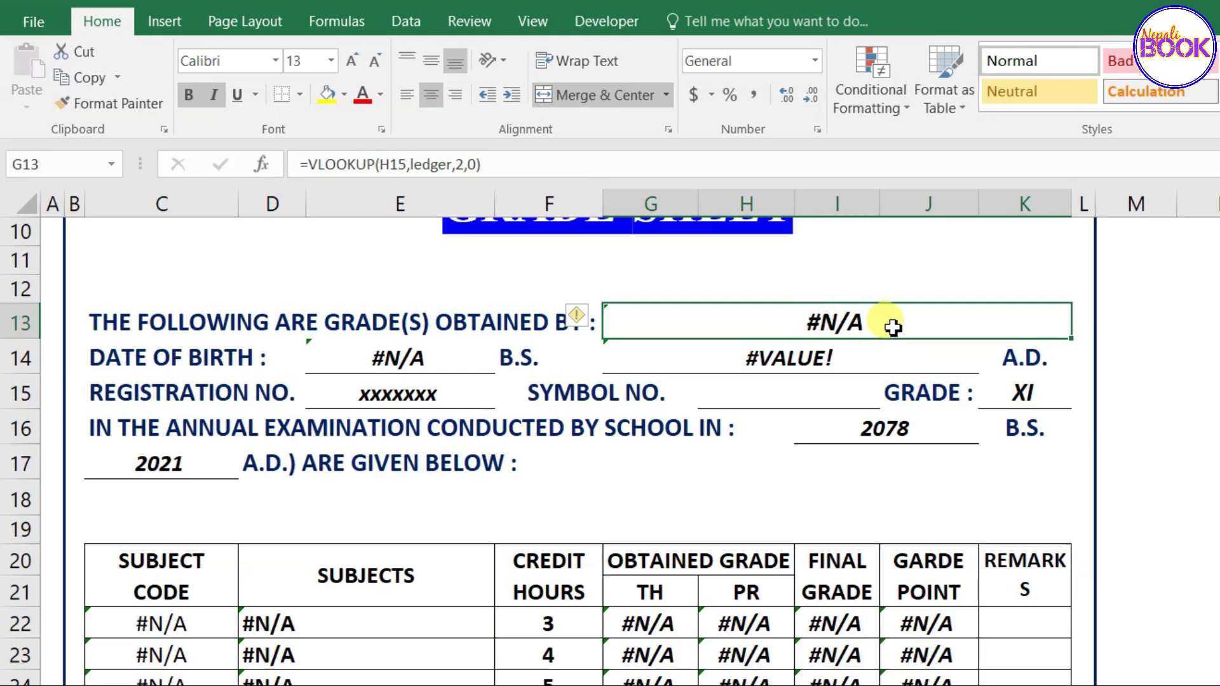
{"action": "double_click", "coordinate": [826, 318]}
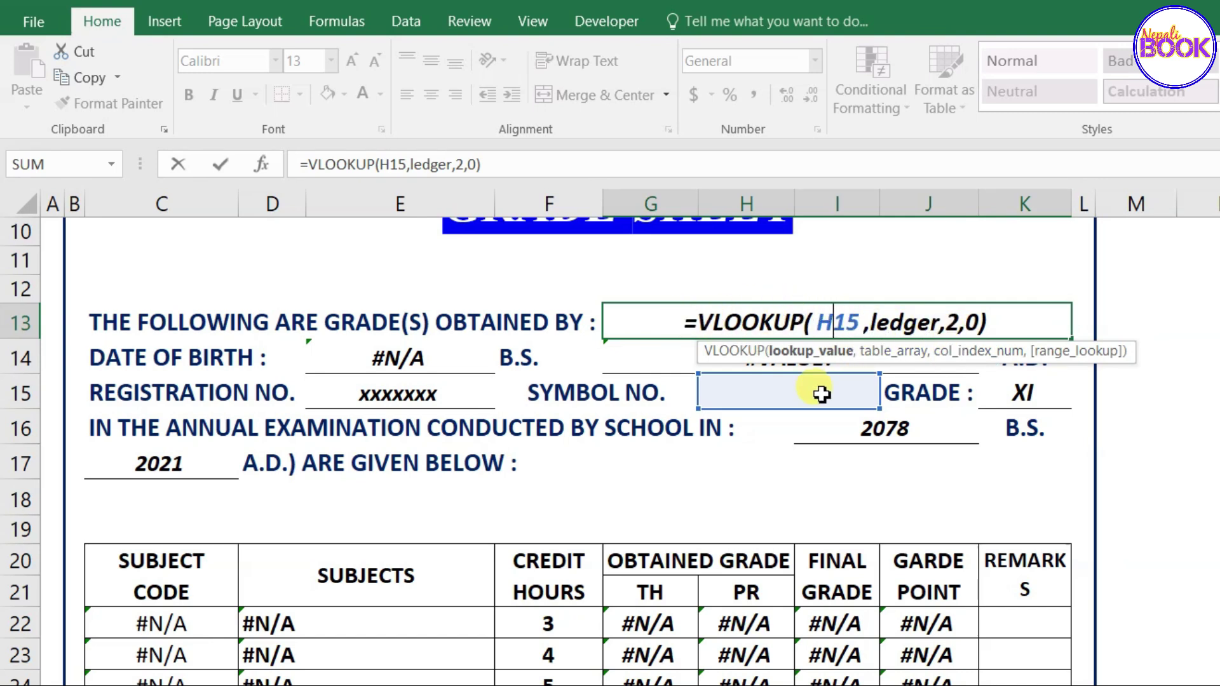
{"action": "key", "text": "Return"}
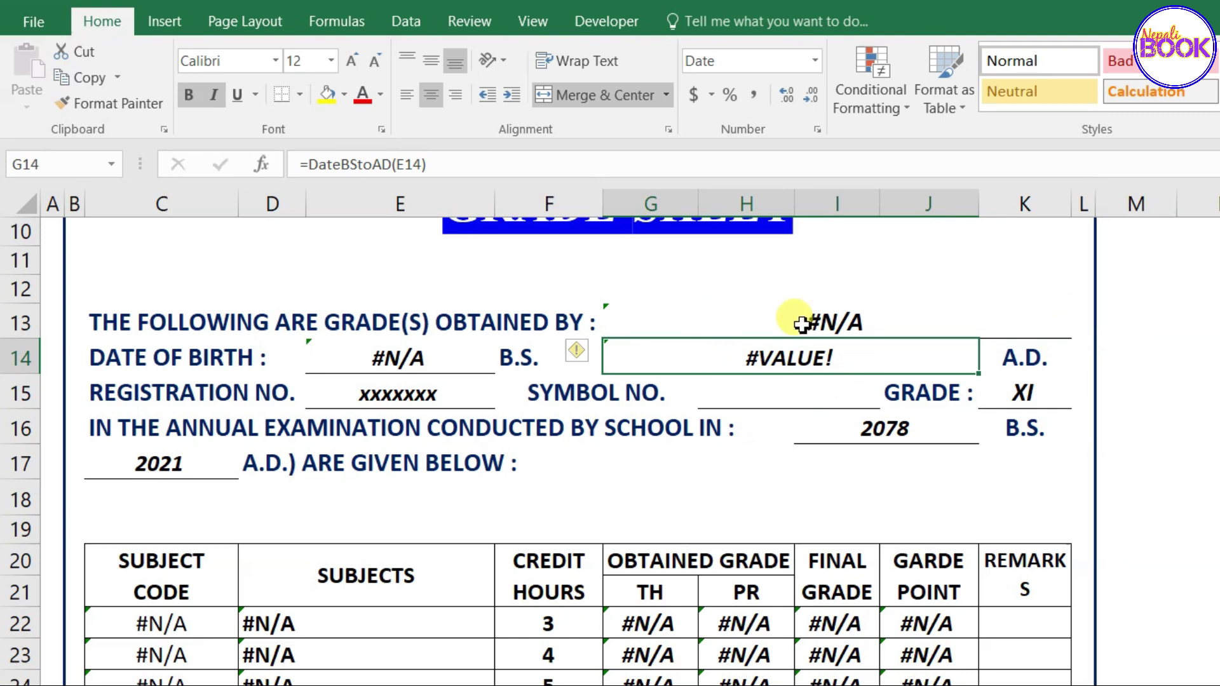
{"action": "left_click", "coordinate": [785, 306]}
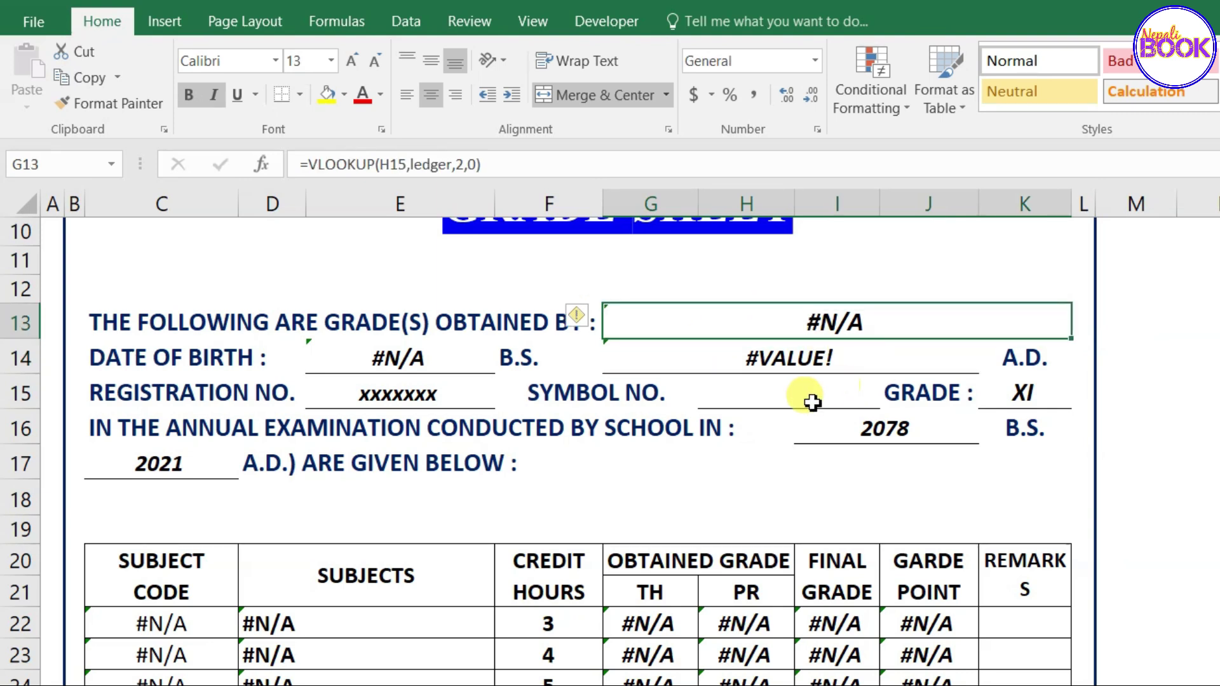
{"action": "left_click", "coordinate": [776, 404]}
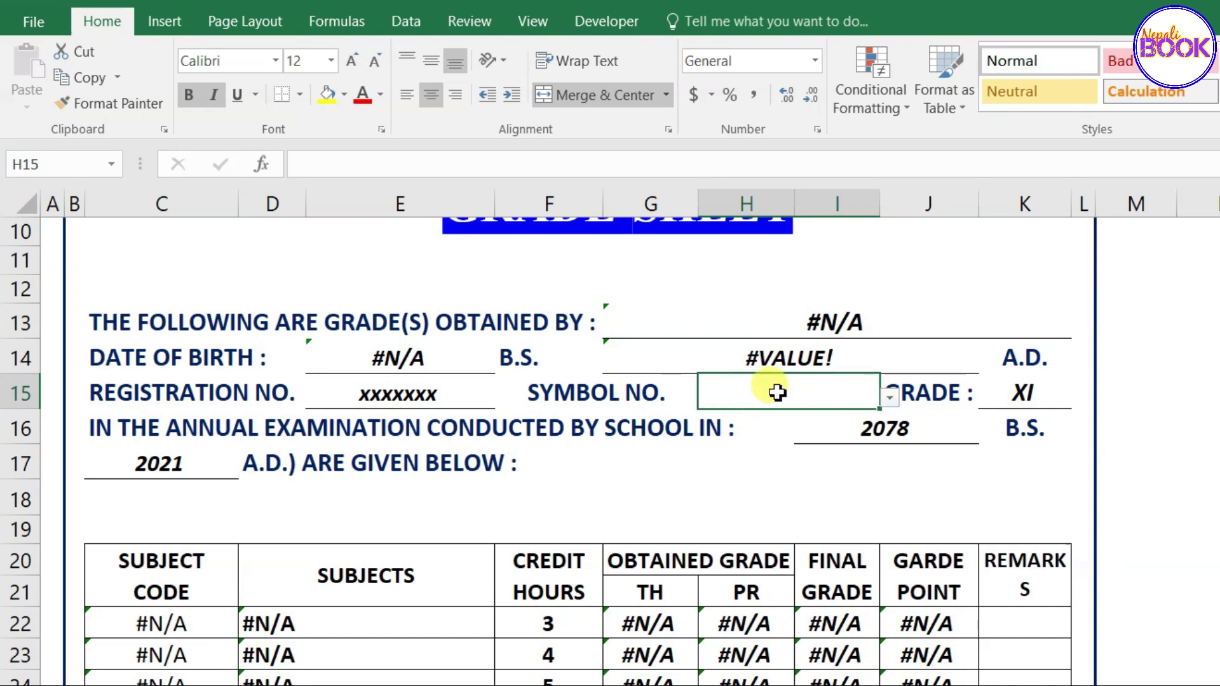
Step: Choose symbol number 5001 from the H15 validation list
{"action": "left_click", "coordinate": [888, 398]}
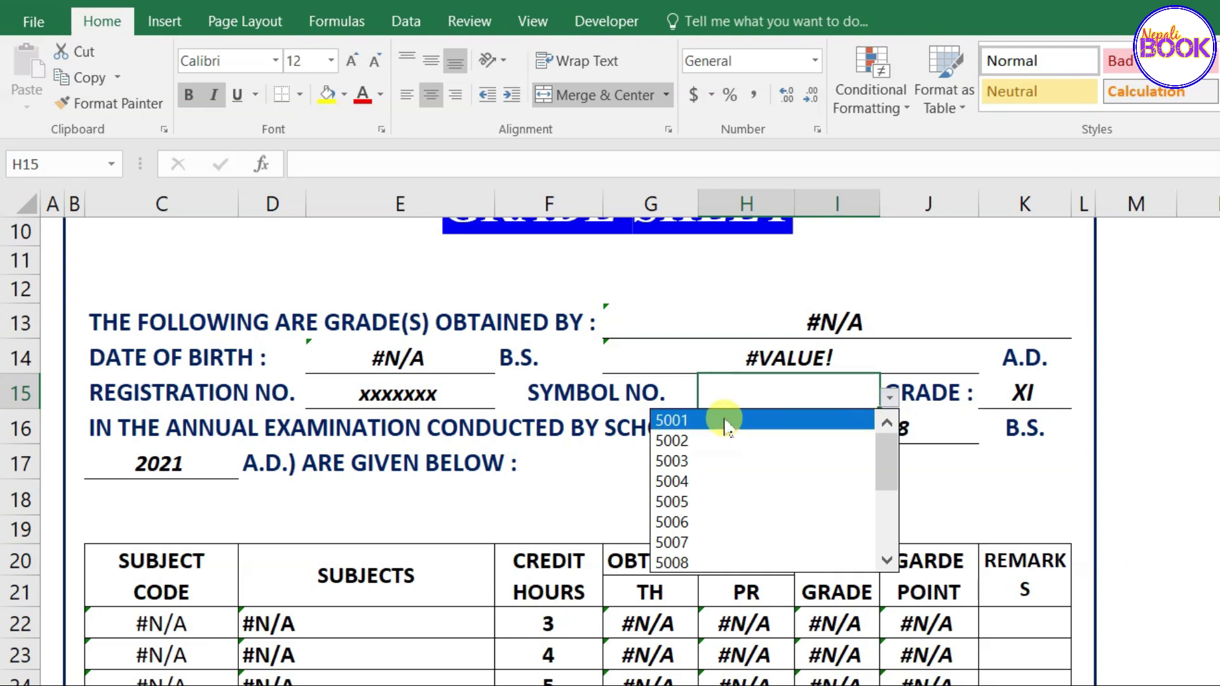
{"action": "left_click", "coordinate": [725, 420]}
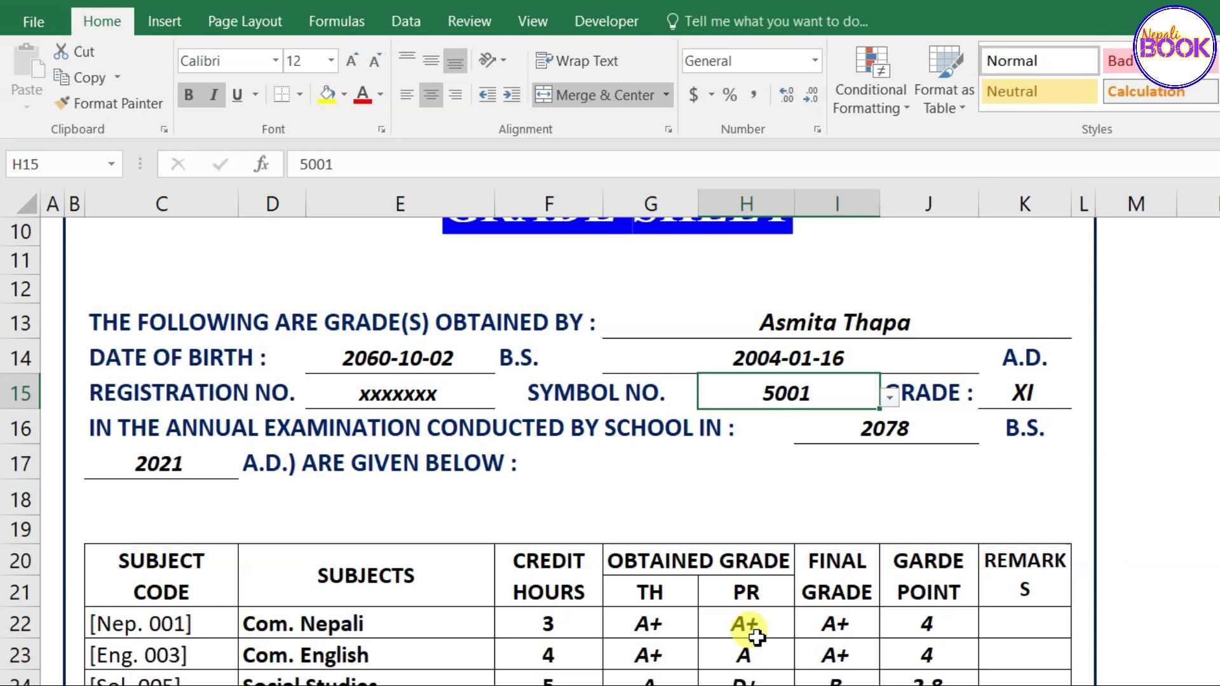
{"action": "scroll", "coordinate": [691, 575], "scroll_direction": "down", "scroll_amount": 2}
{"action": "scroll", "coordinate": [691, 575], "scroll_direction": "up", "scroll_amount": 3}
{"action": "scroll", "coordinate": [691, 575], "scroll_direction": "down", "scroll_amount": 1}
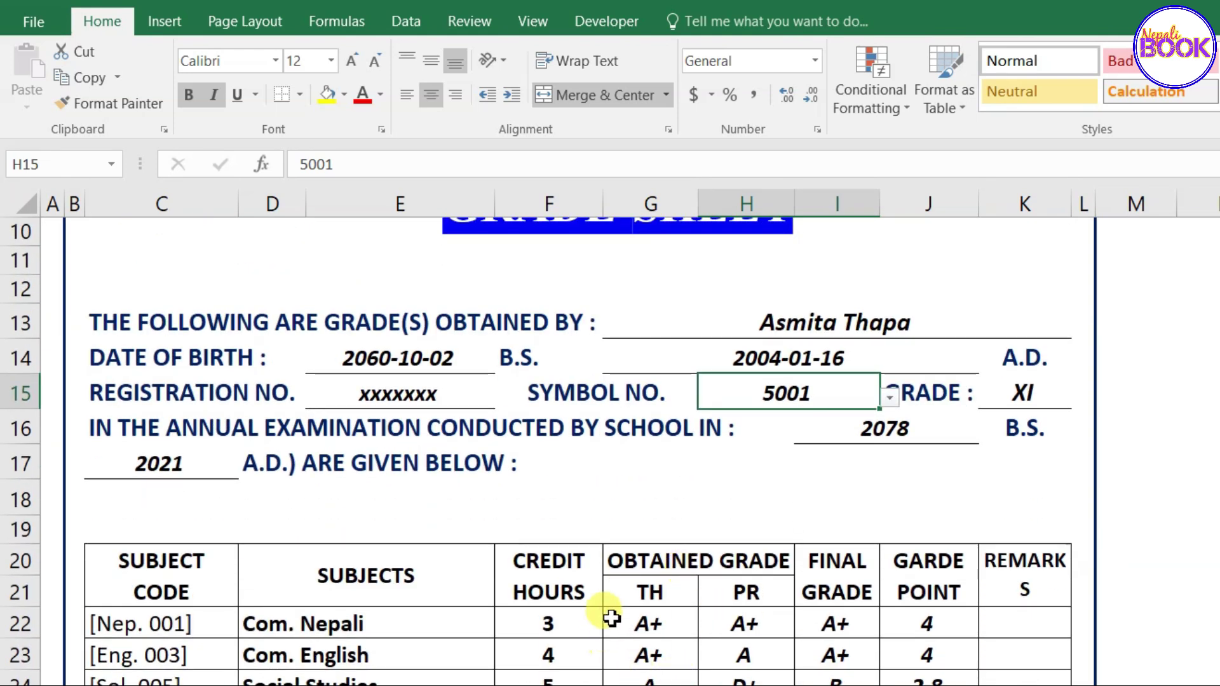
Step: Verify the subject grade, student name and date-of-birth lookups now show values for 5001
{"action": "left_click", "coordinate": [617, 618]}
{"action": "left_click_drag", "start_coordinate": [617, 618], "coordinate": [731, 661]}
{"action": "left_click", "coordinate": [816, 381]}
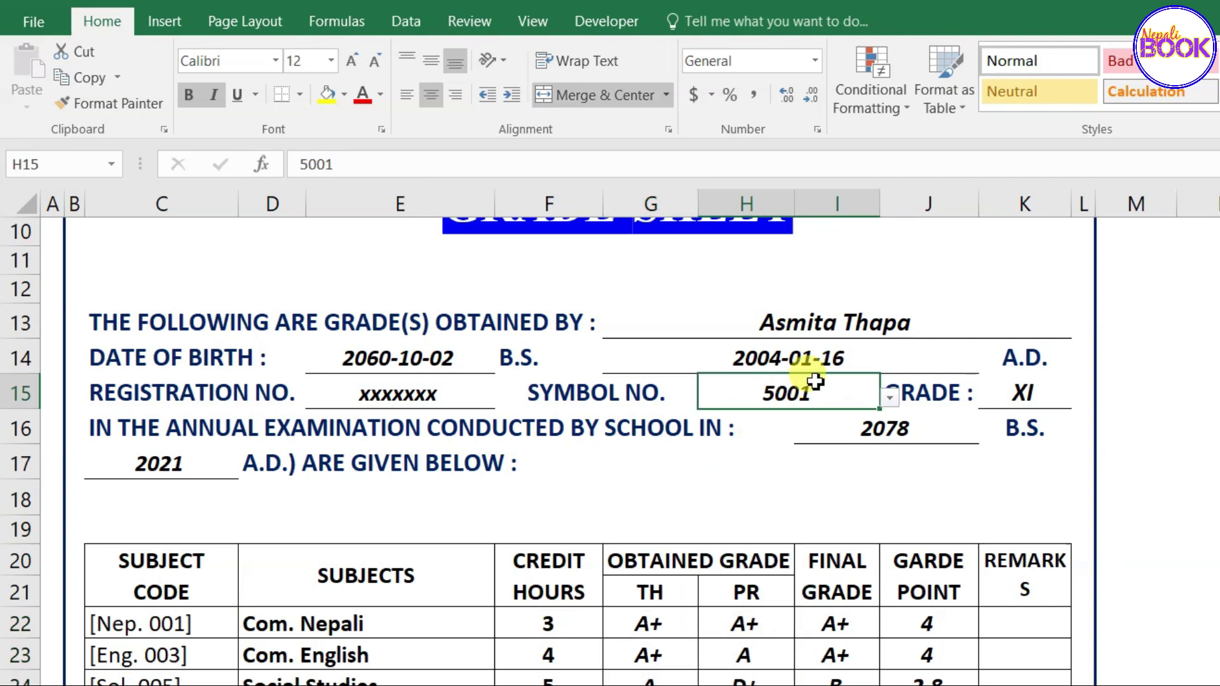
{"action": "left_click", "coordinate": [816, 324]}
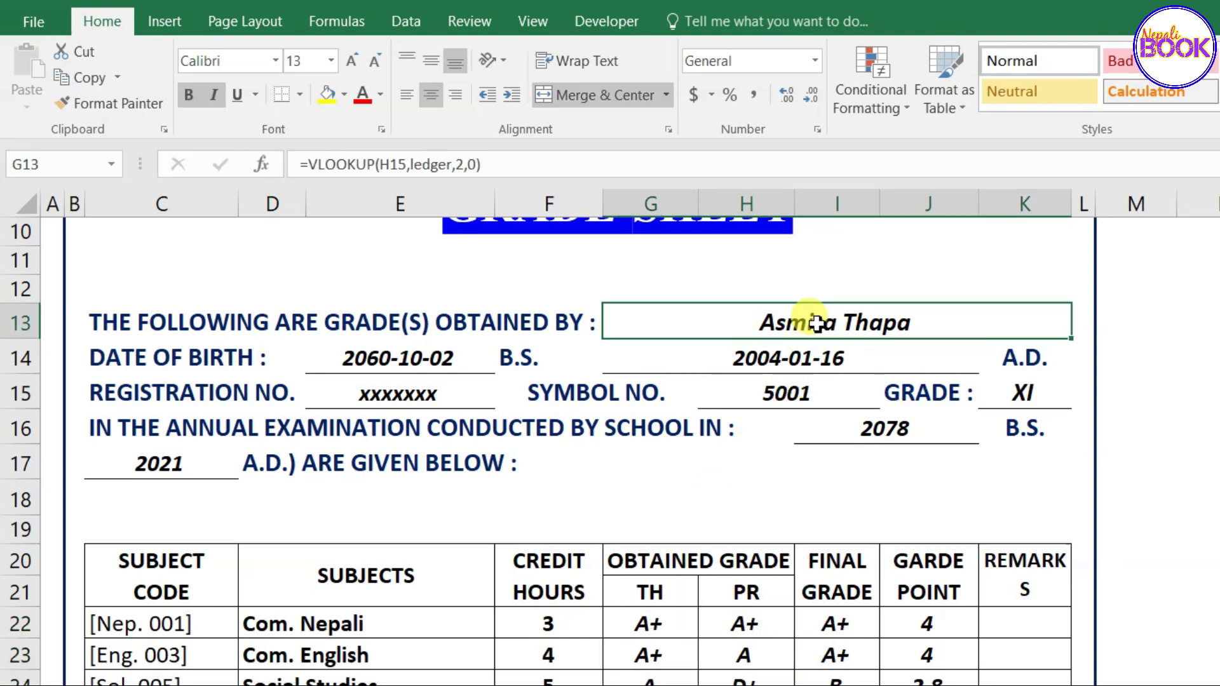
{"action": "left_click", "coordinate": [395, 361]}
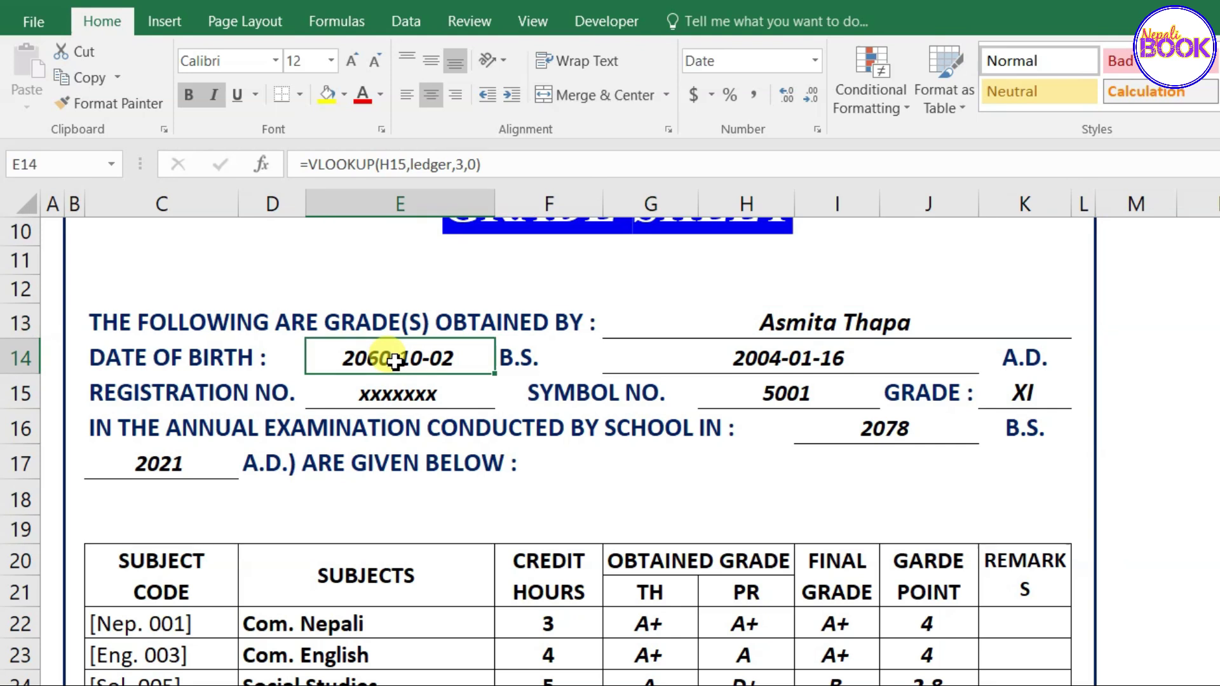
{"action": "left_click", "coordinate": [794, 394]}
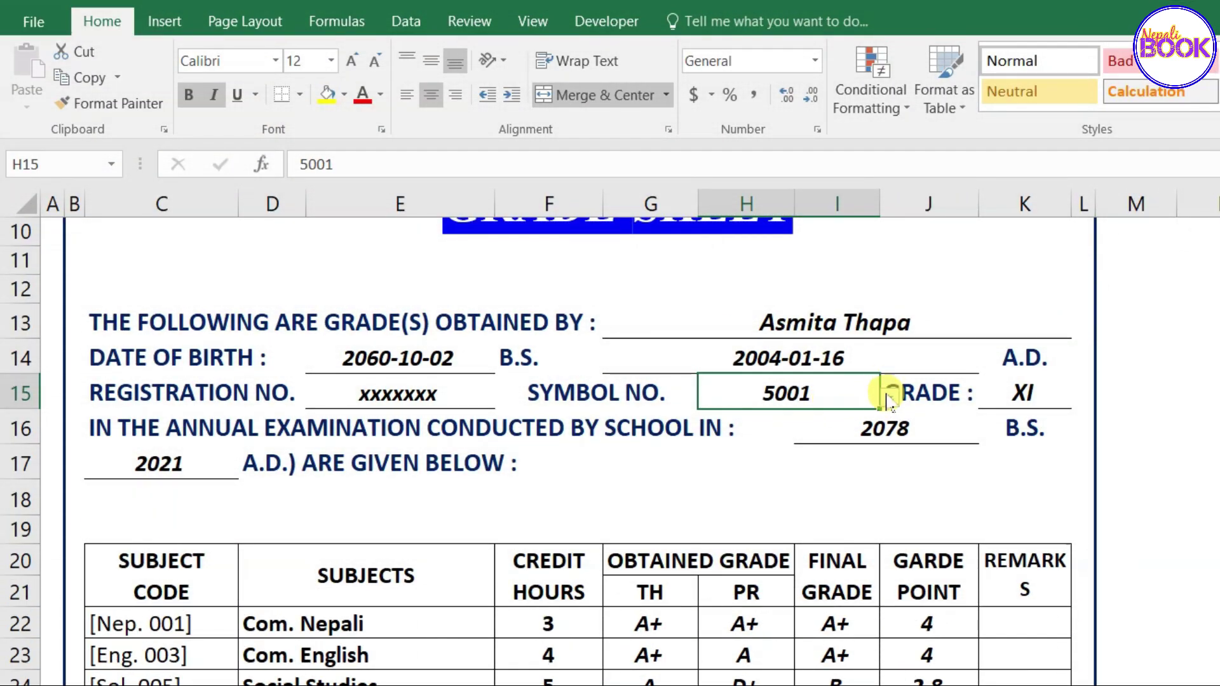
Step: Pick symbol number 5002 from the H15 list
{"action": "left_click", "coordinate": [889, 399]}
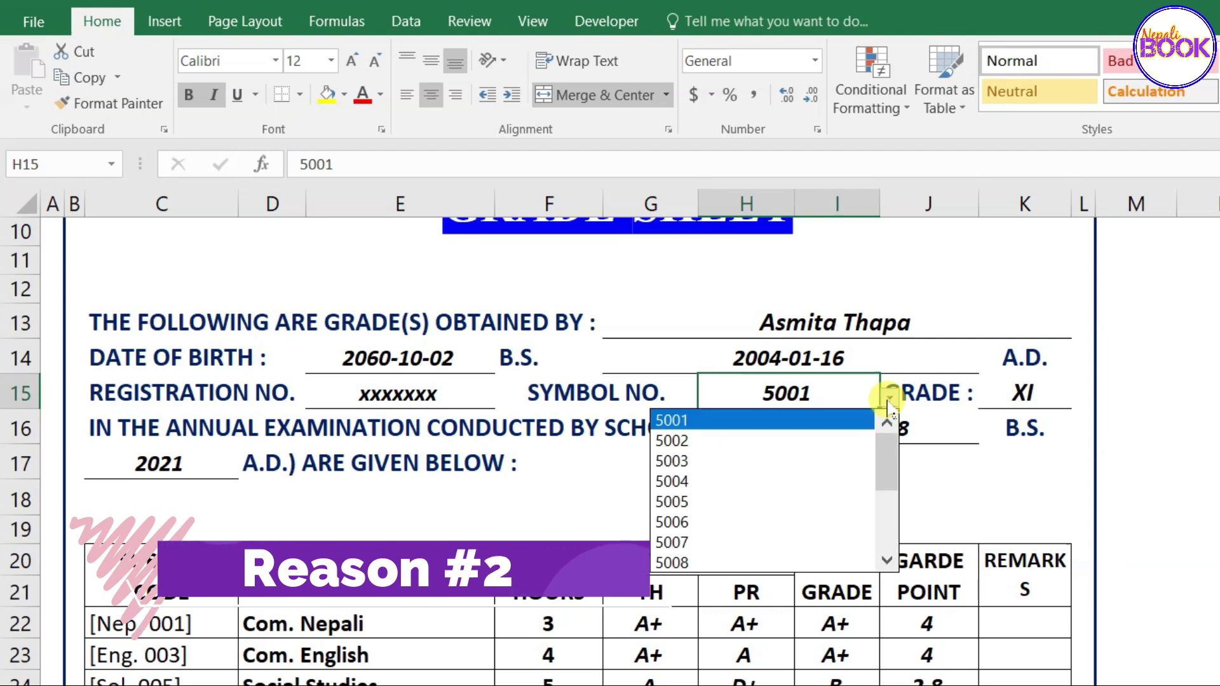
{"action": "left_click", "coordinate": [704, 441]}
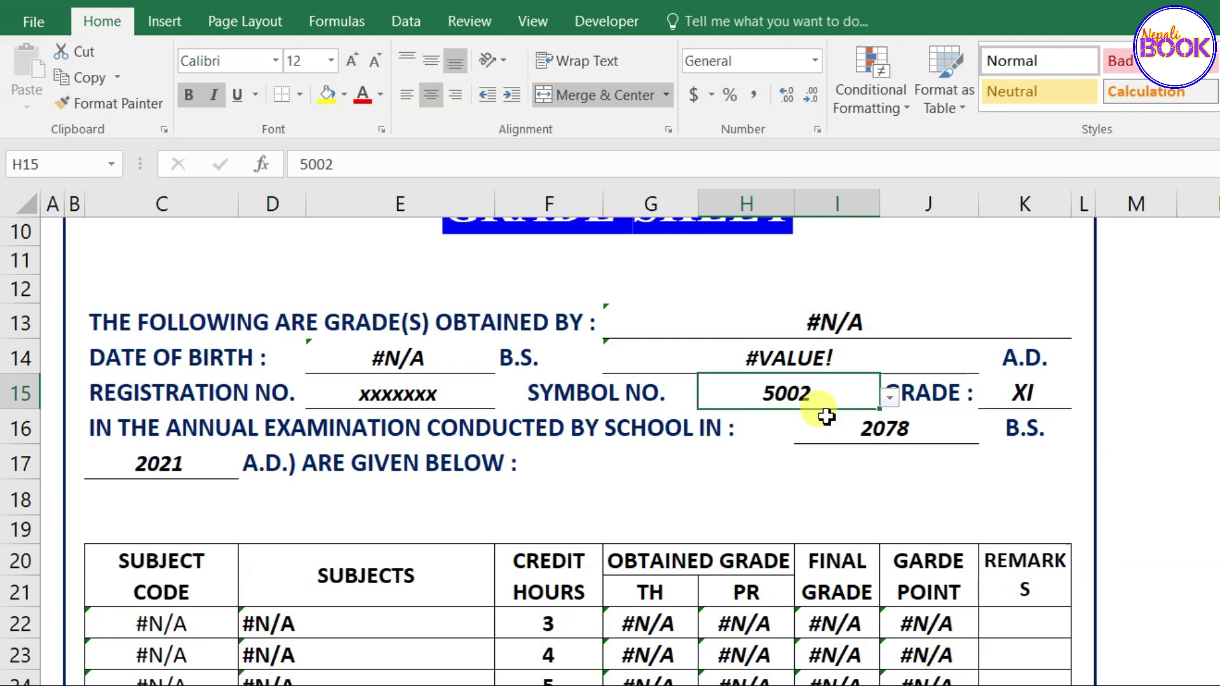
{"action": "left_click", "coordinate": [889, 398]}
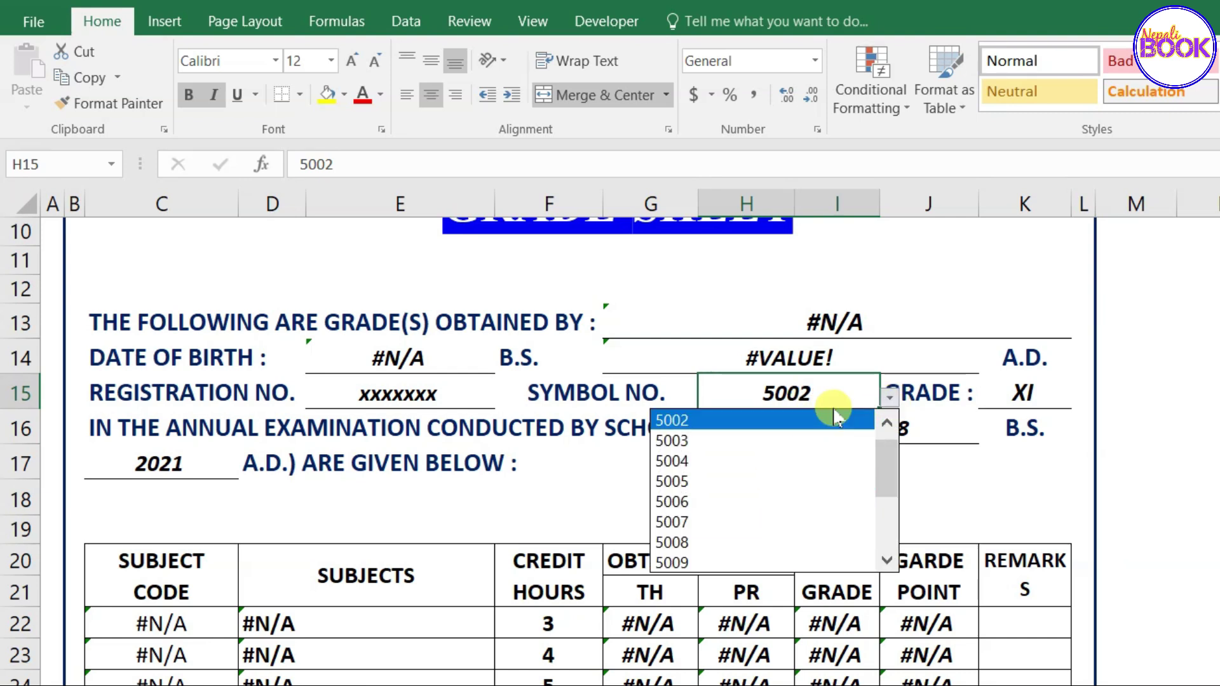
{"action": "left_click", "coordinate": [889, 400]}
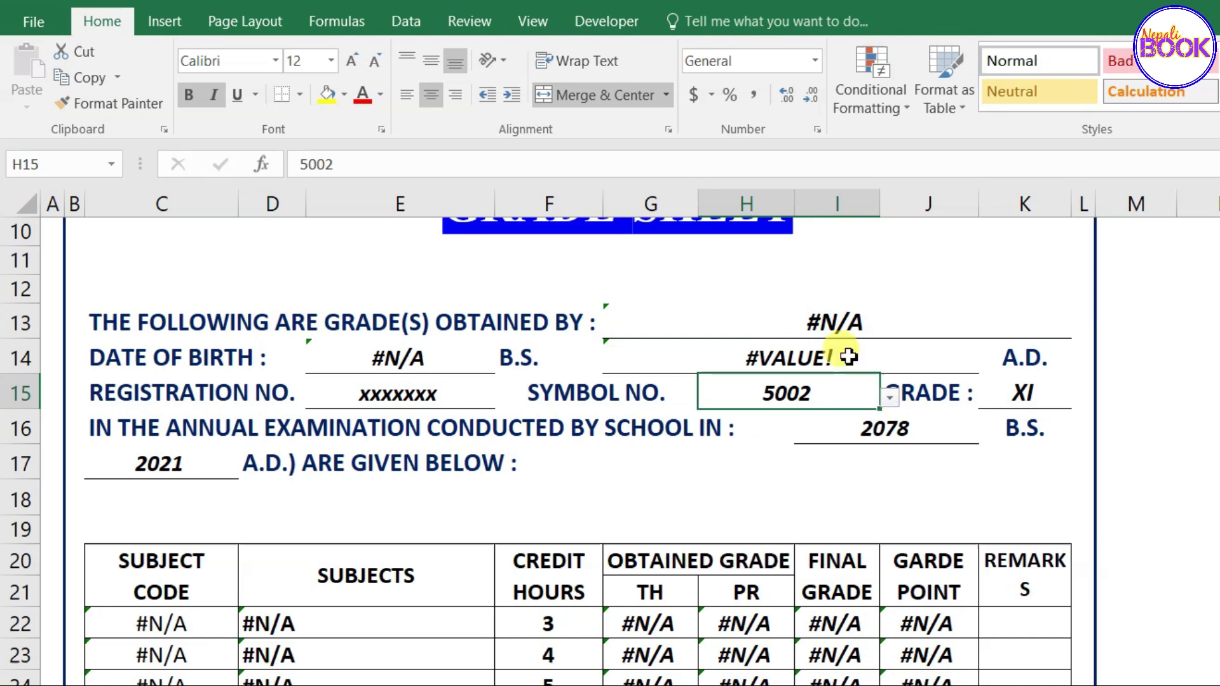
Step: Inspect the #N/A student name lookup in G13, then move to the ledger sheet
{"action": "left_click", "coordinate": [817, 322]}
{"action": "left_click", "coordinate": [832, 395]}
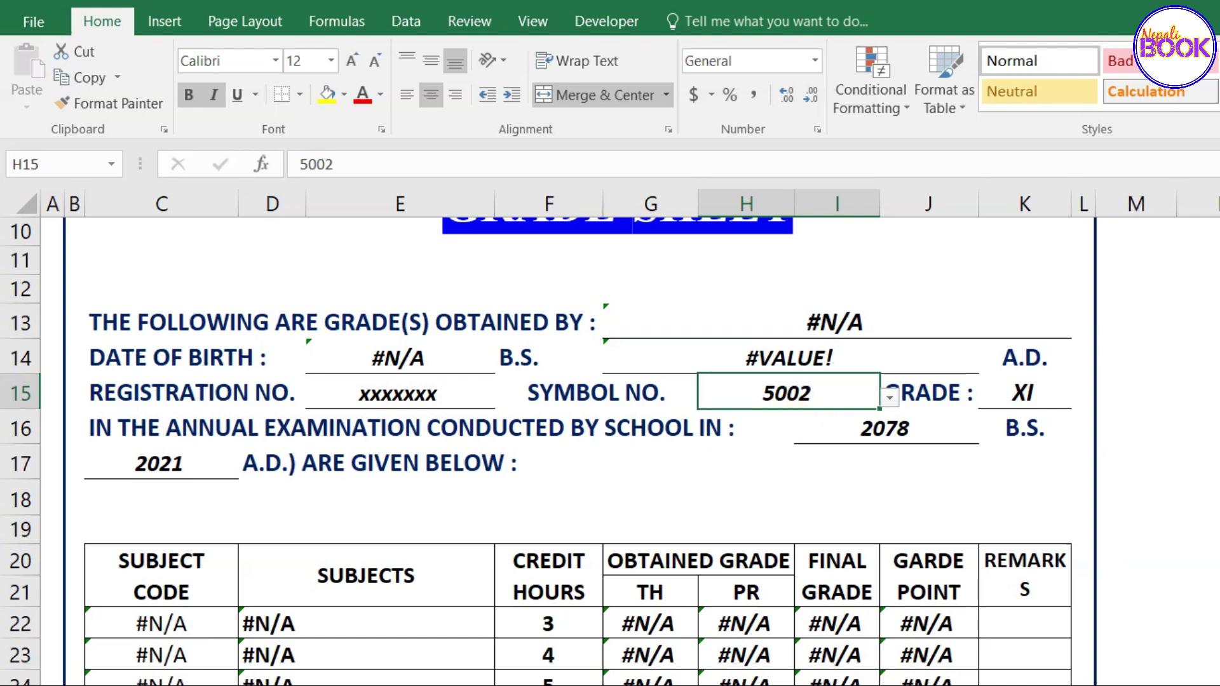
{"action": "key", "text": "ctrl+Page_Up"}
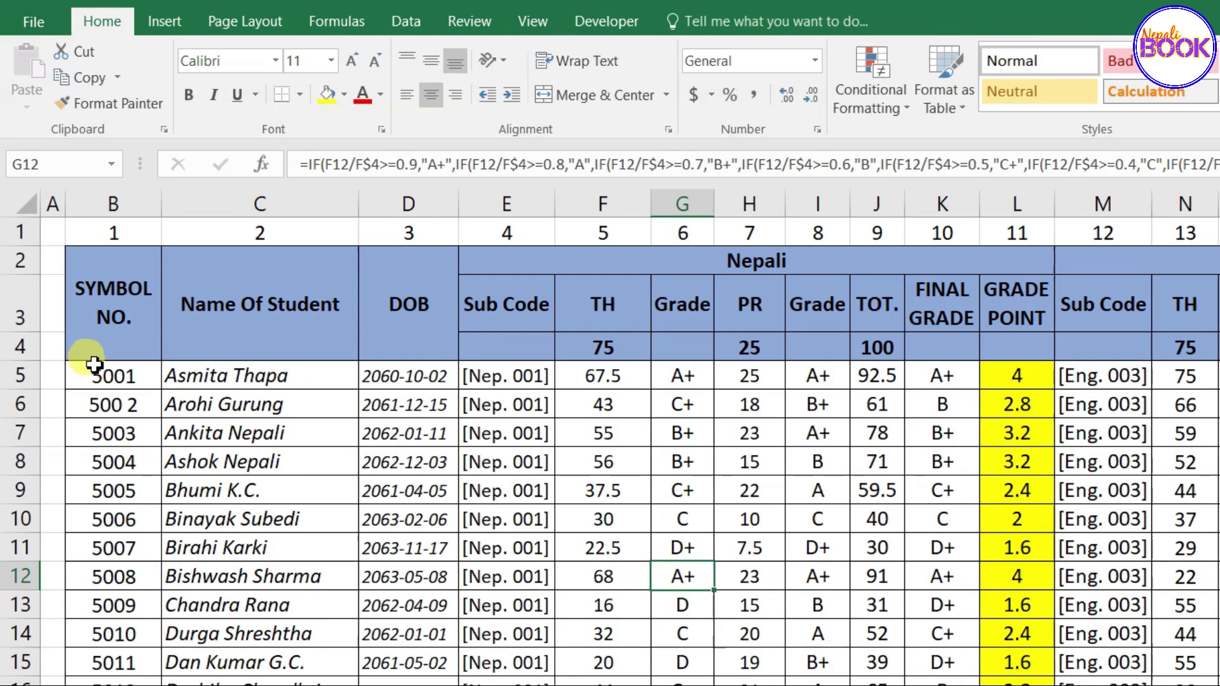
{"action": "left_click", "coordinate": [105, 402]}
{"action": "left_click", "coordinate": [102, 375]}
{"action": "left_click", "coordinate": [112, 397]}
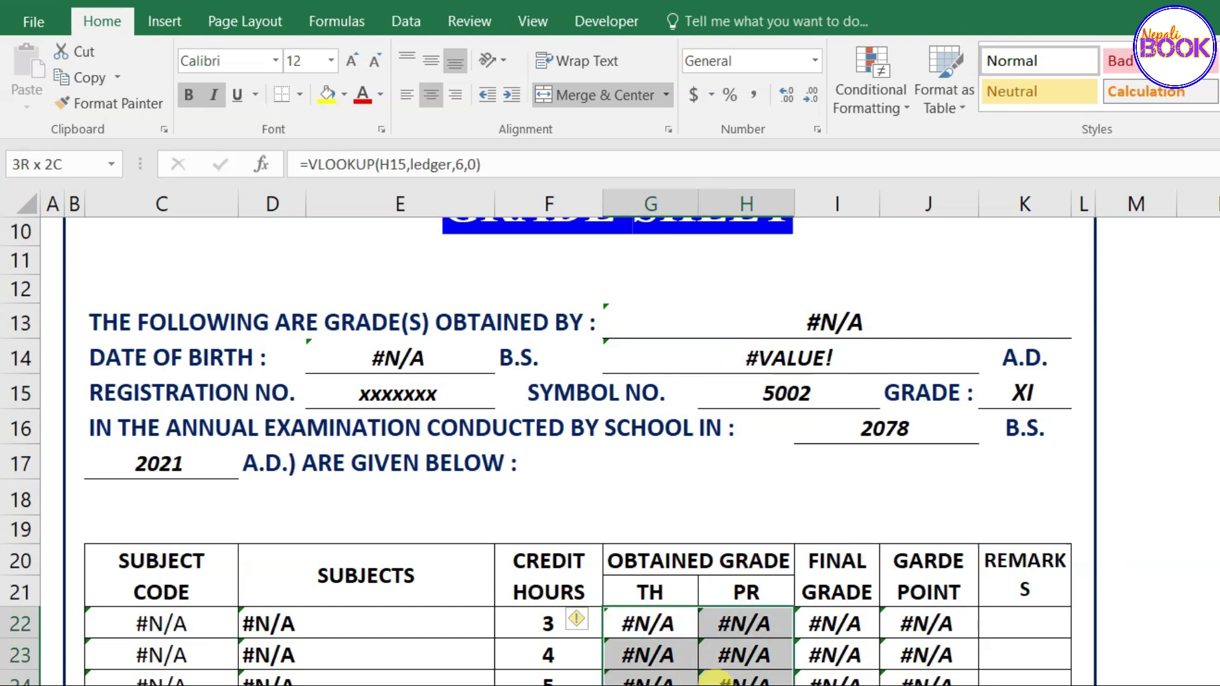
{"action": "left_click_drag", "start_coordinate": [638, 632], "coordinate": [826, 677]}
{"action": "left_click", "coordinate": [802, 678]}
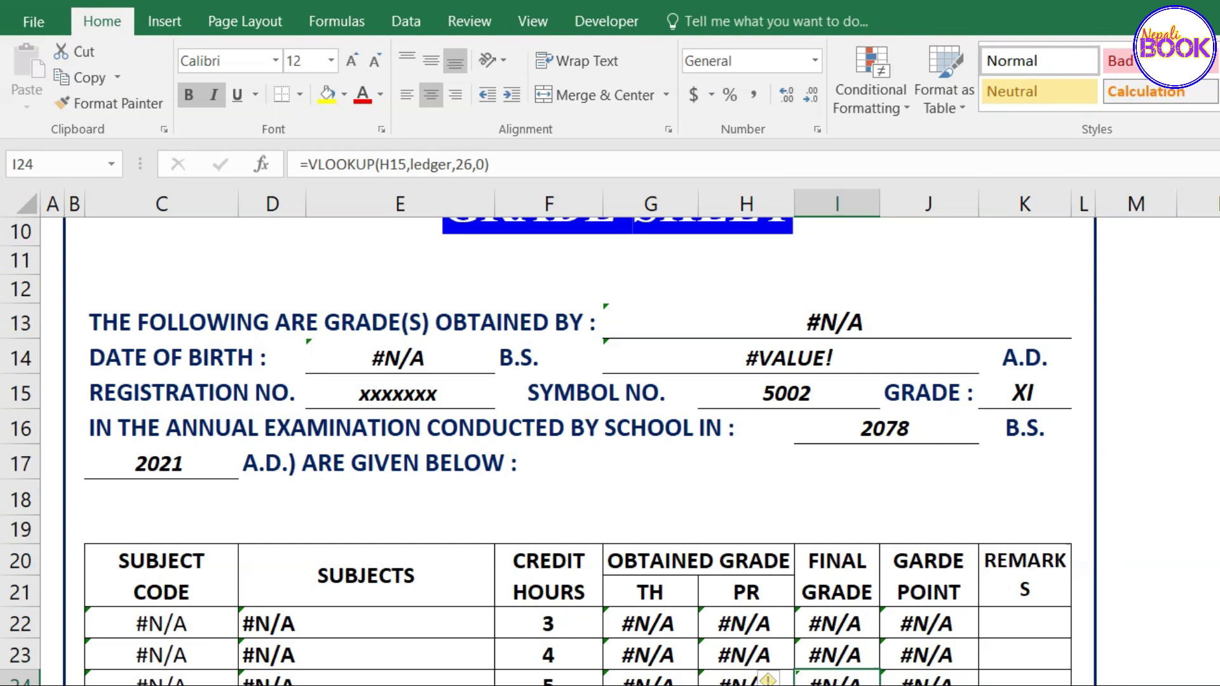
{"action": "key", "text": "ctrl+Page_Up"}
{"action": "left_click", "coordinate": [96, 414]}
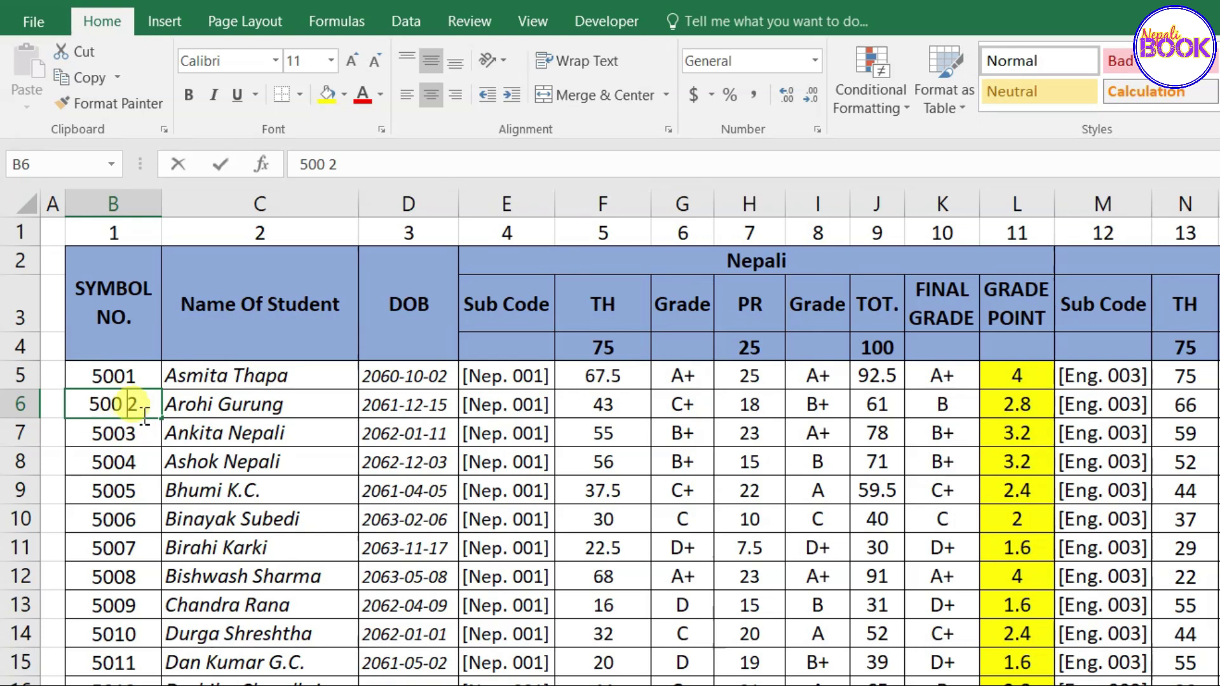
Step: Remove the stray space in ledger cell B6 so '500 2' becomes 5002, then view the Grade-Sheet
{"action": "double_click", "coordinate": [137, 410]}
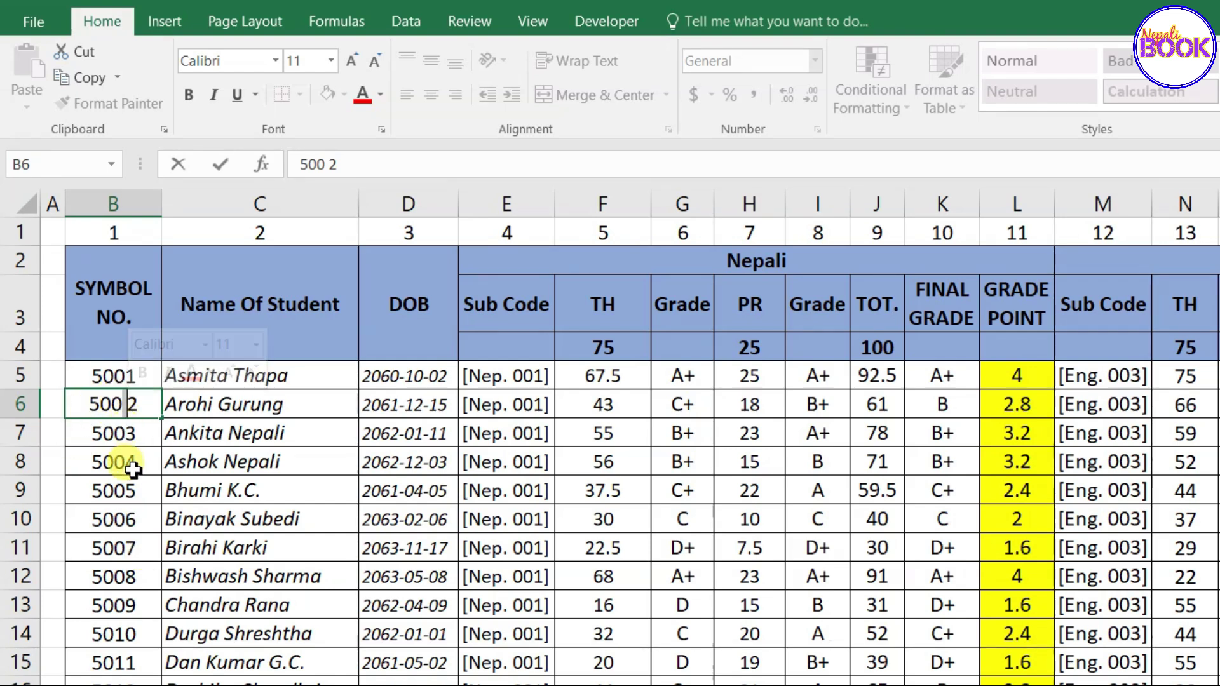
{"action": "left_click", "coordinate": [118, 462]}
{"action": "key", "text": "ctrl+Page_Down"}
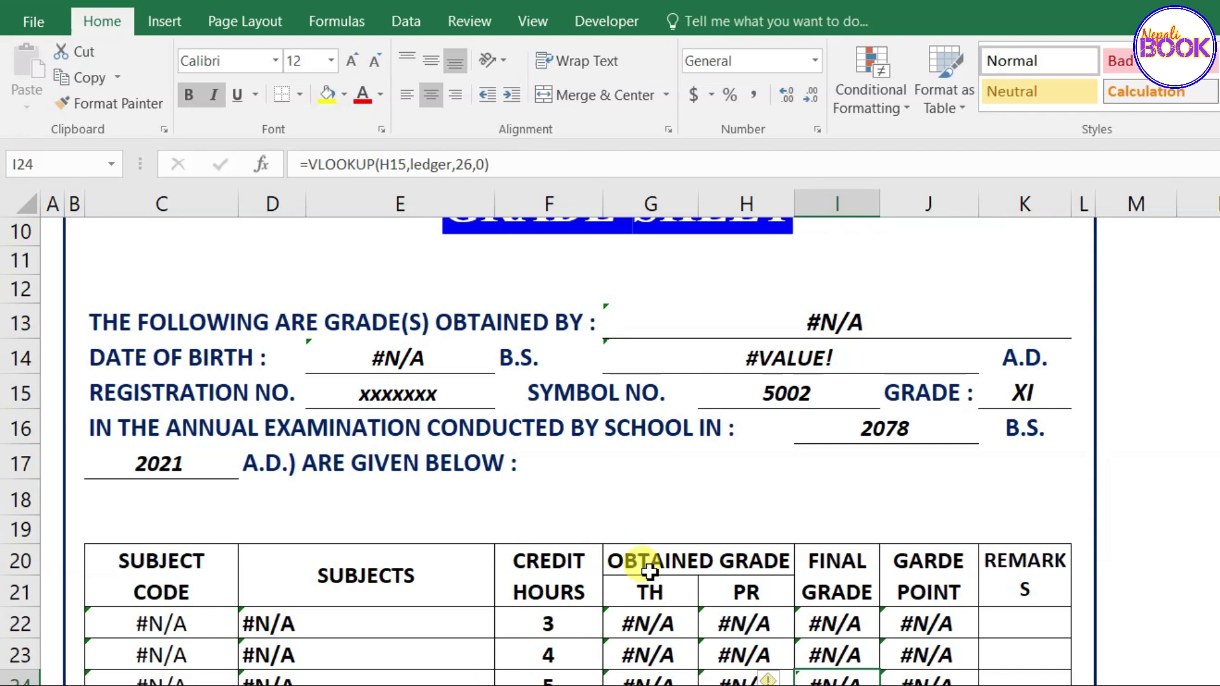
{"action": "left_click", "coordinate": [782, 391]}
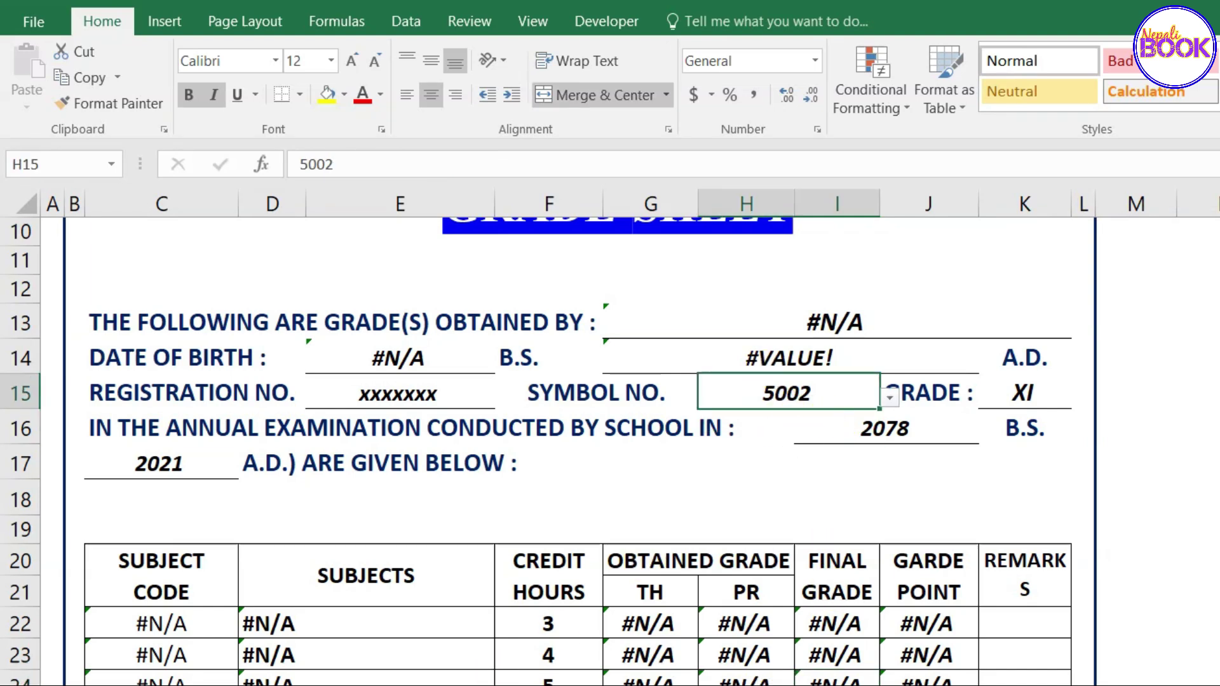
{"action": "key", "text": "ctrl+Page_Up"}
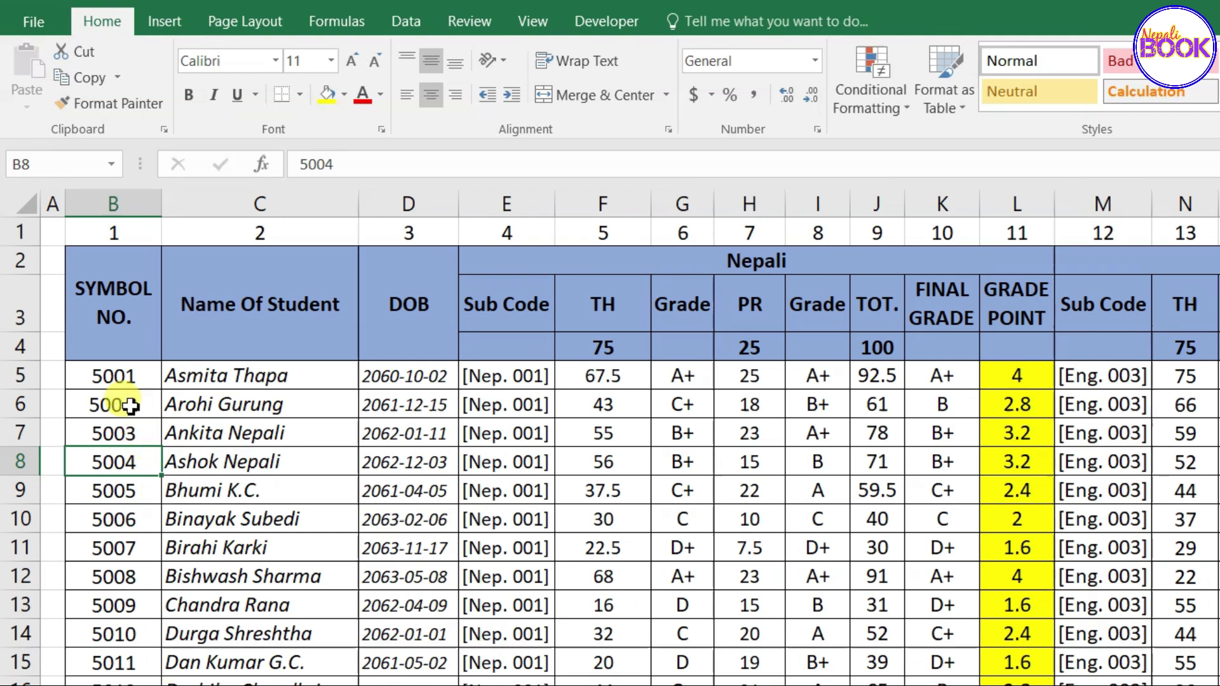
{"action": "double_click", "coordinate": [122, 404]}
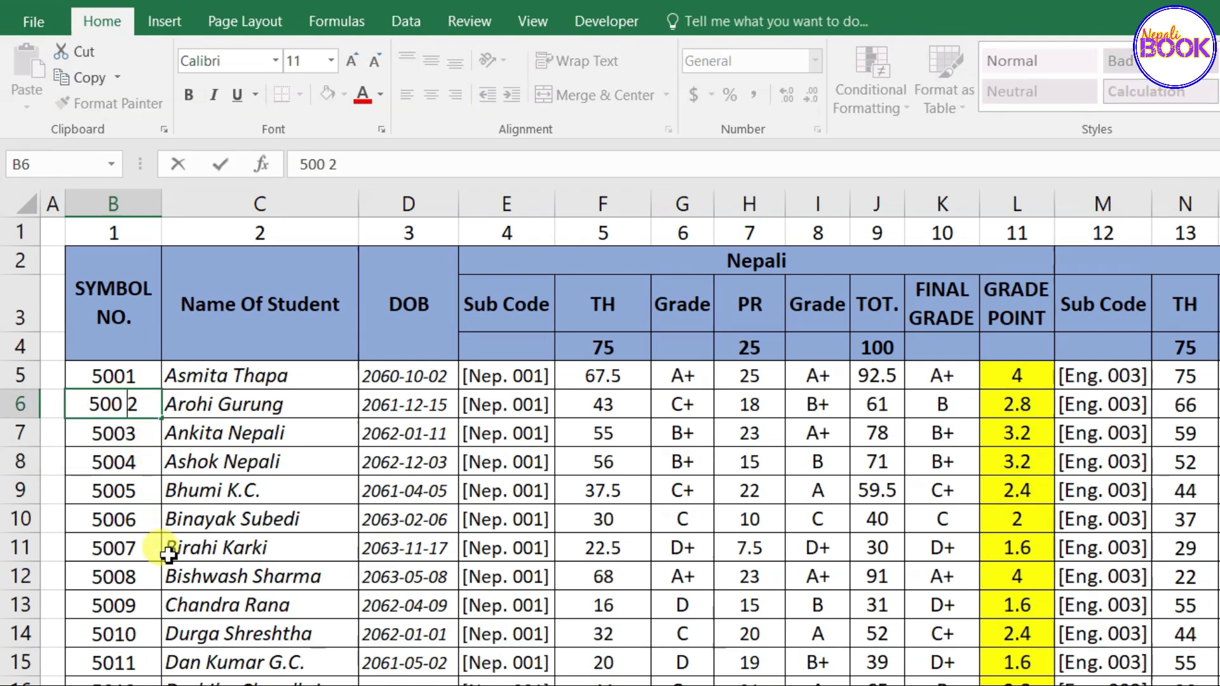
{"action": "key", "text": "Left"}
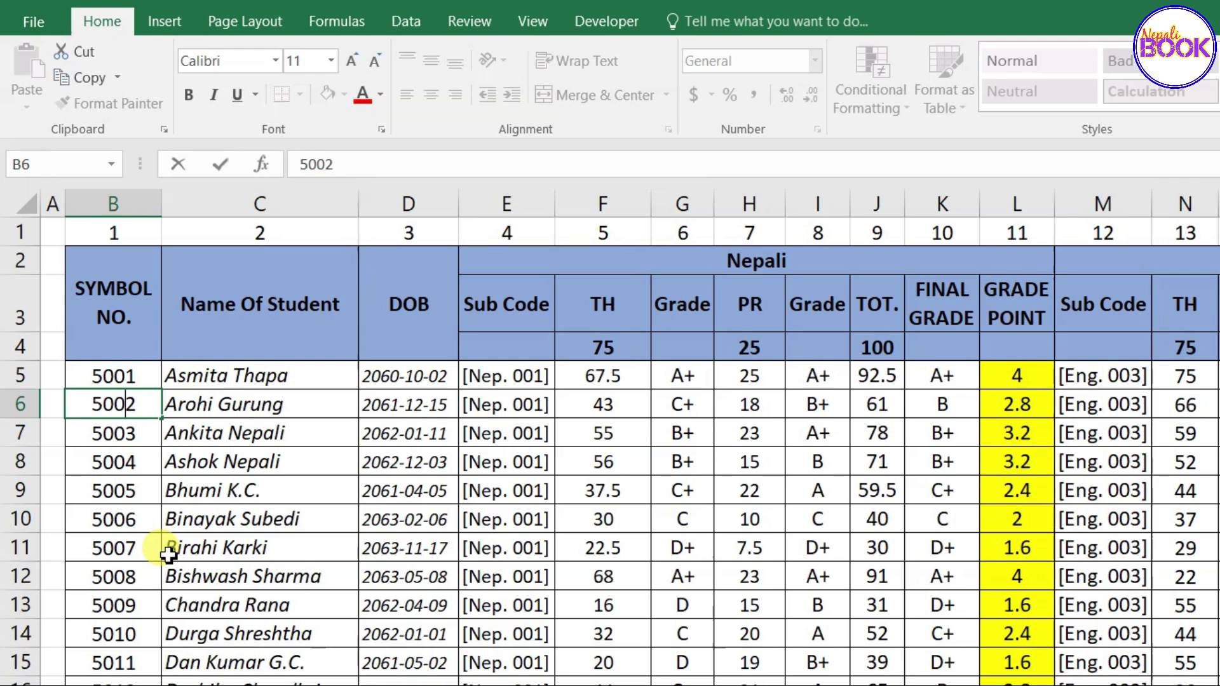
{"action": "key", "text": "Return"}
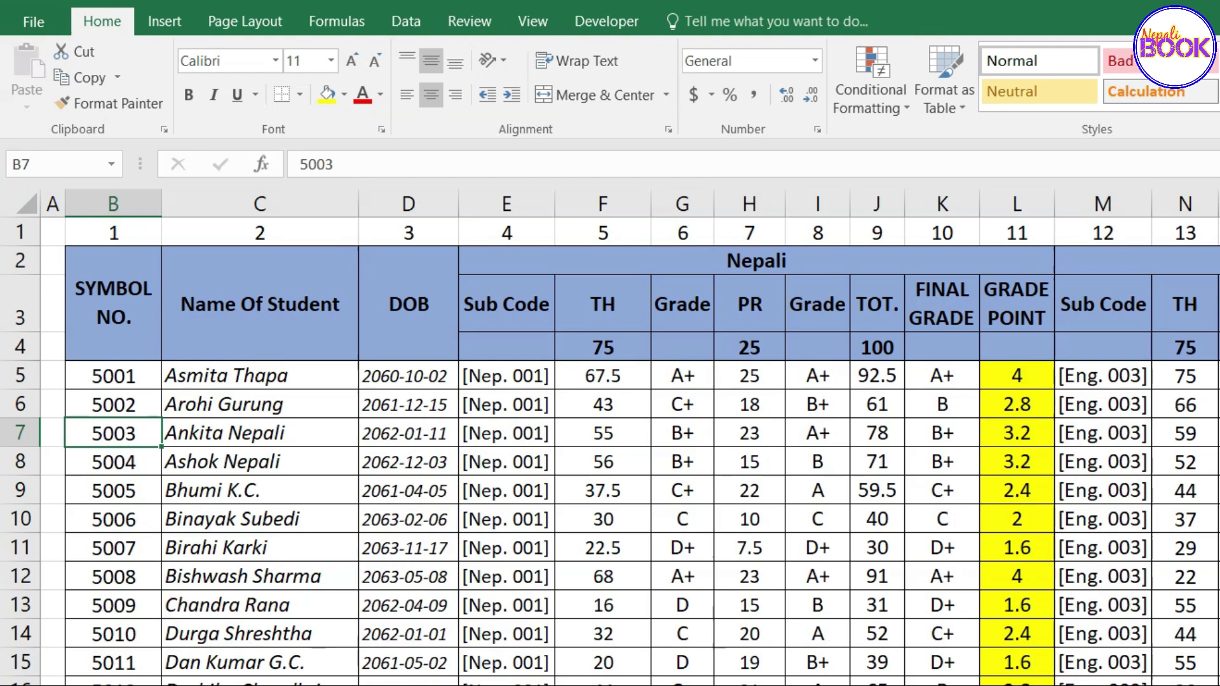
{"action": "key", "text": "ctrl+Page_Down"}
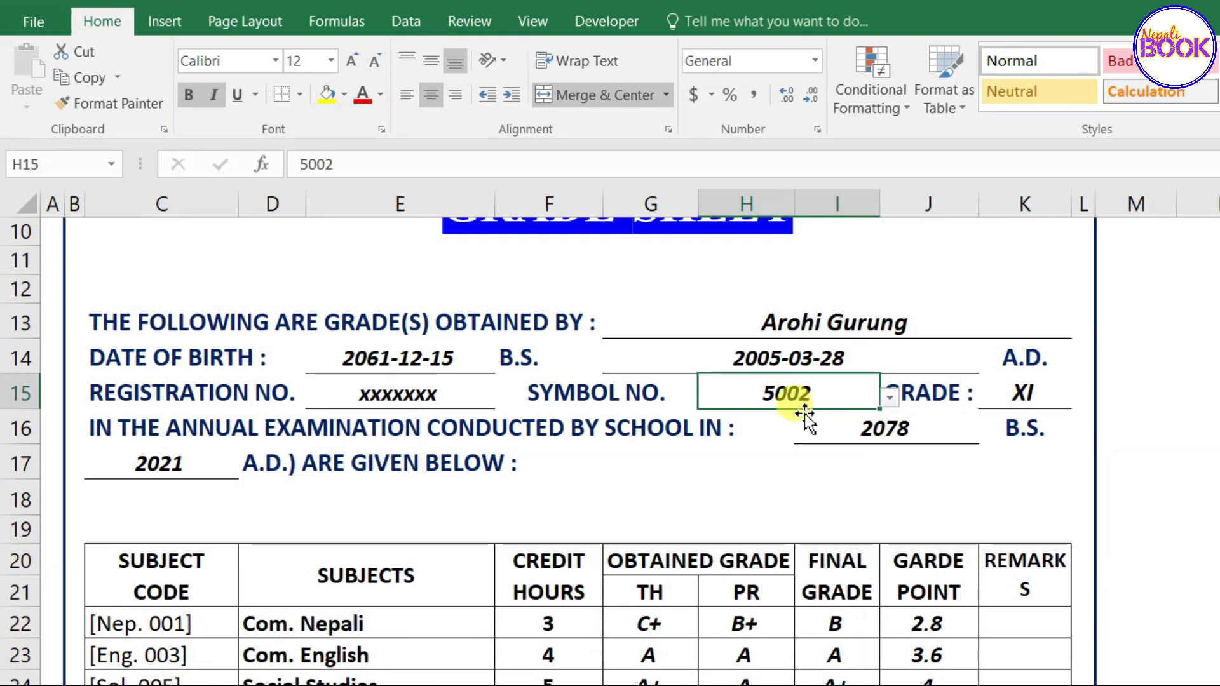
{"action": "left_click", "coordinate": [816, 321]}
{"action": "left_click", "coordinate": [407, 356]}
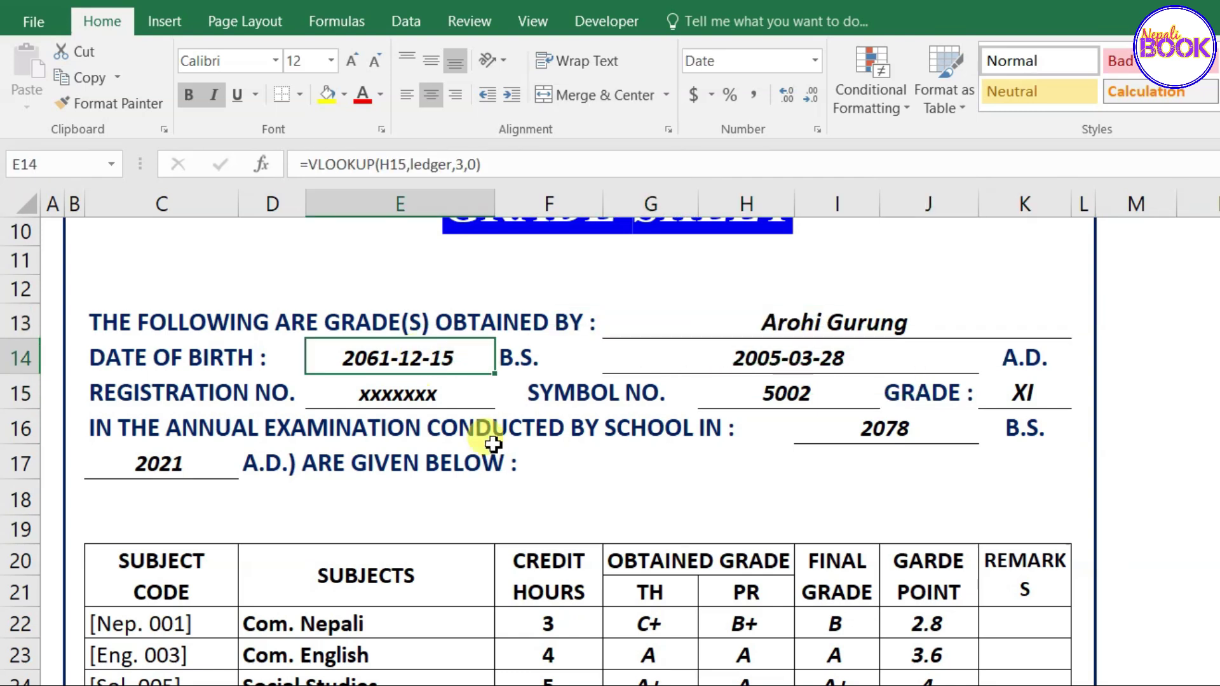
{"action": "left_click", "coordinate": [622, 625]}
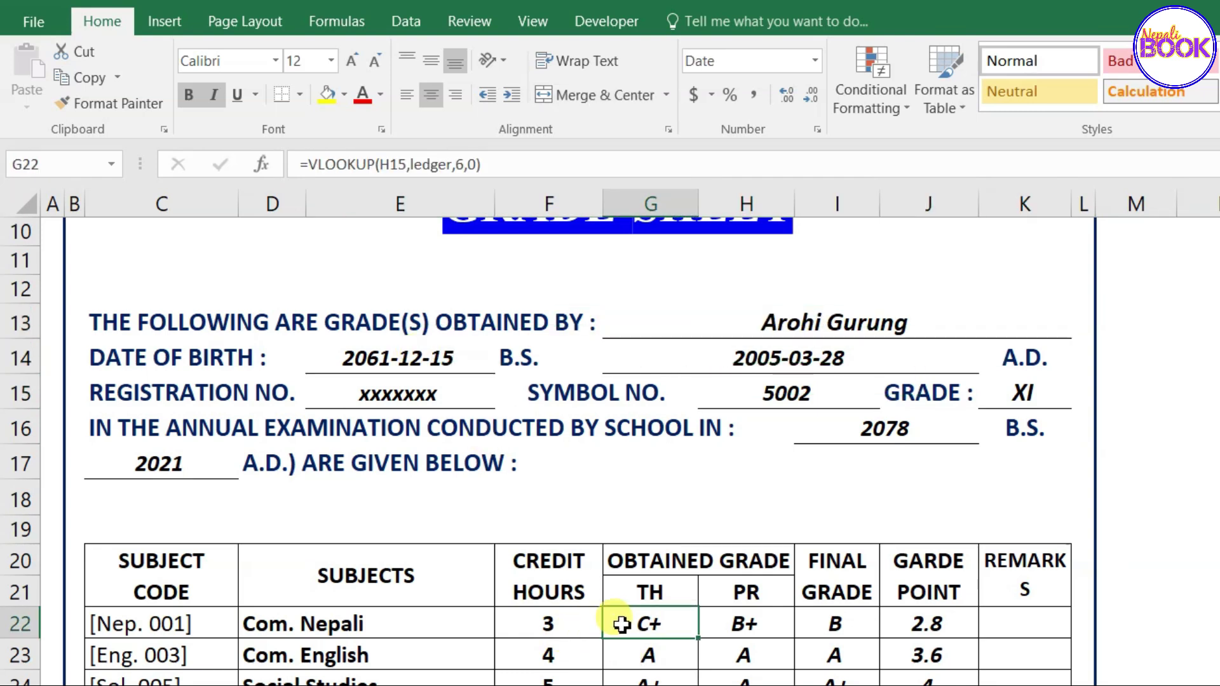
{"action": "left_click", "coordinate": [839, 389]}
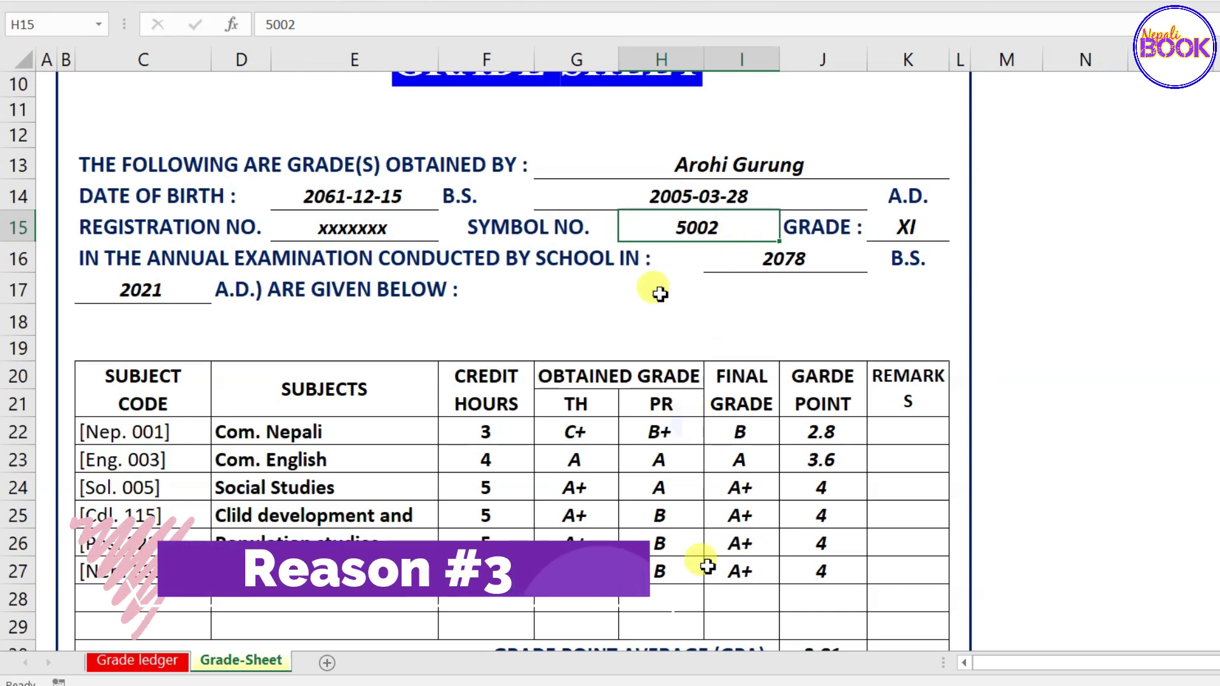
{"action": "type", "text": "5018"}
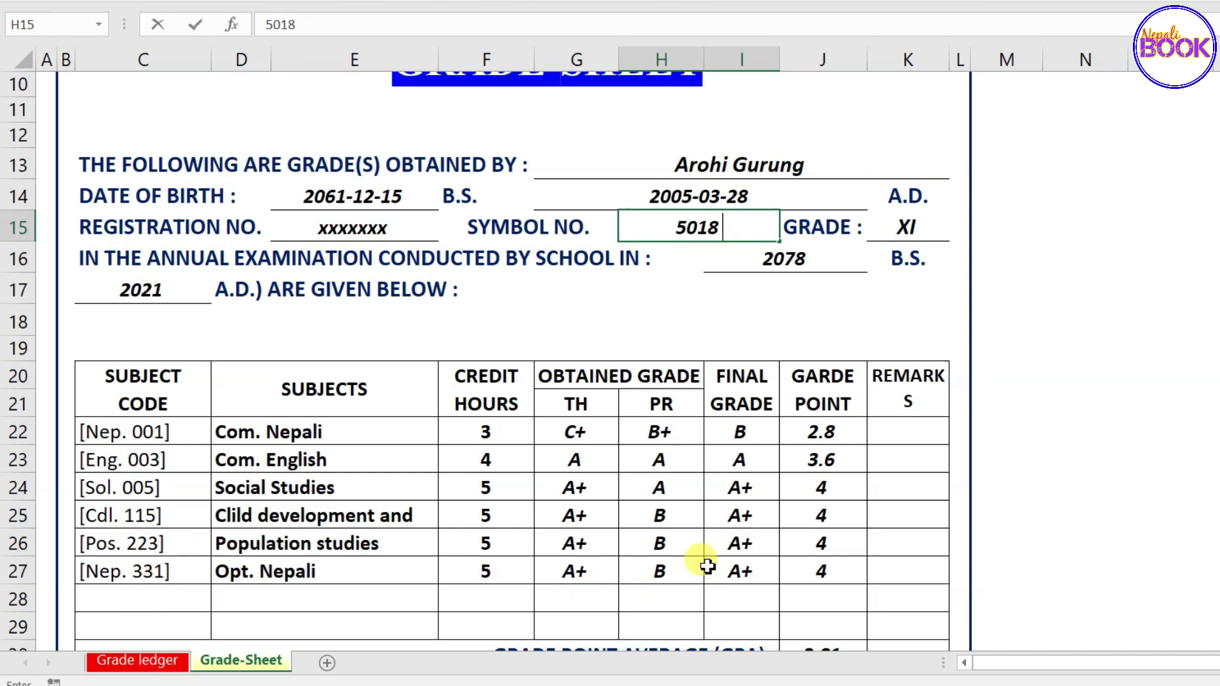
{"action": "key", "text": "Return"}
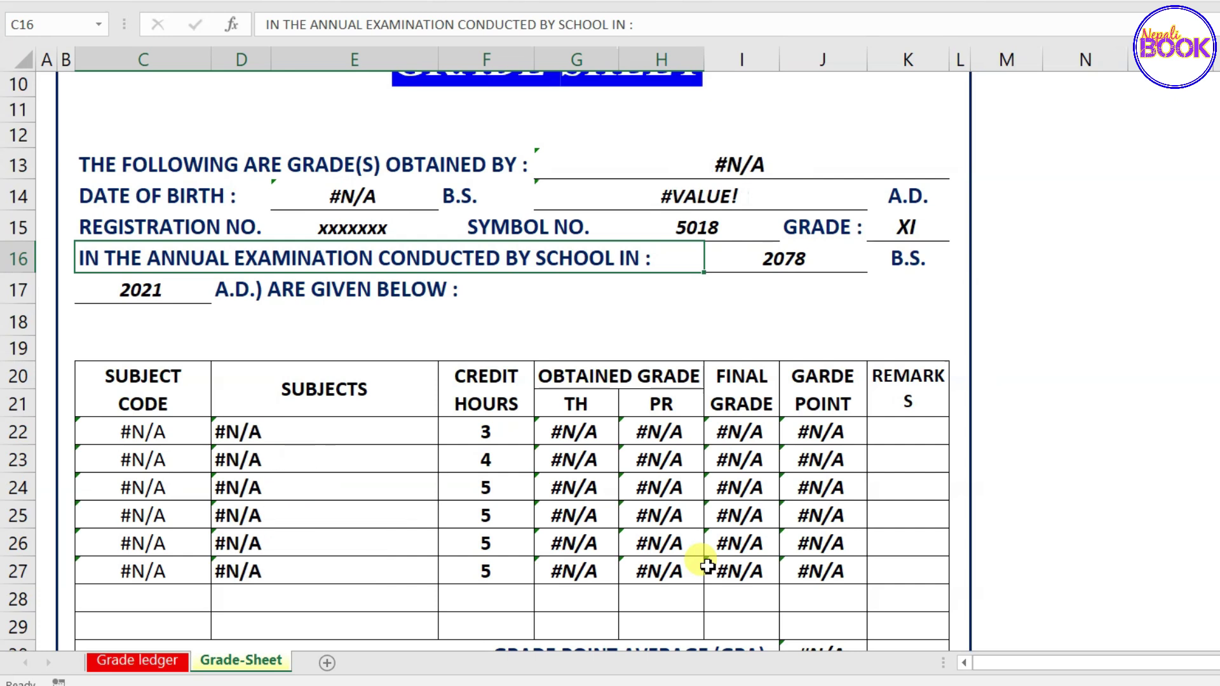
{"action": "left_click", "coordinate": [722, 222]}
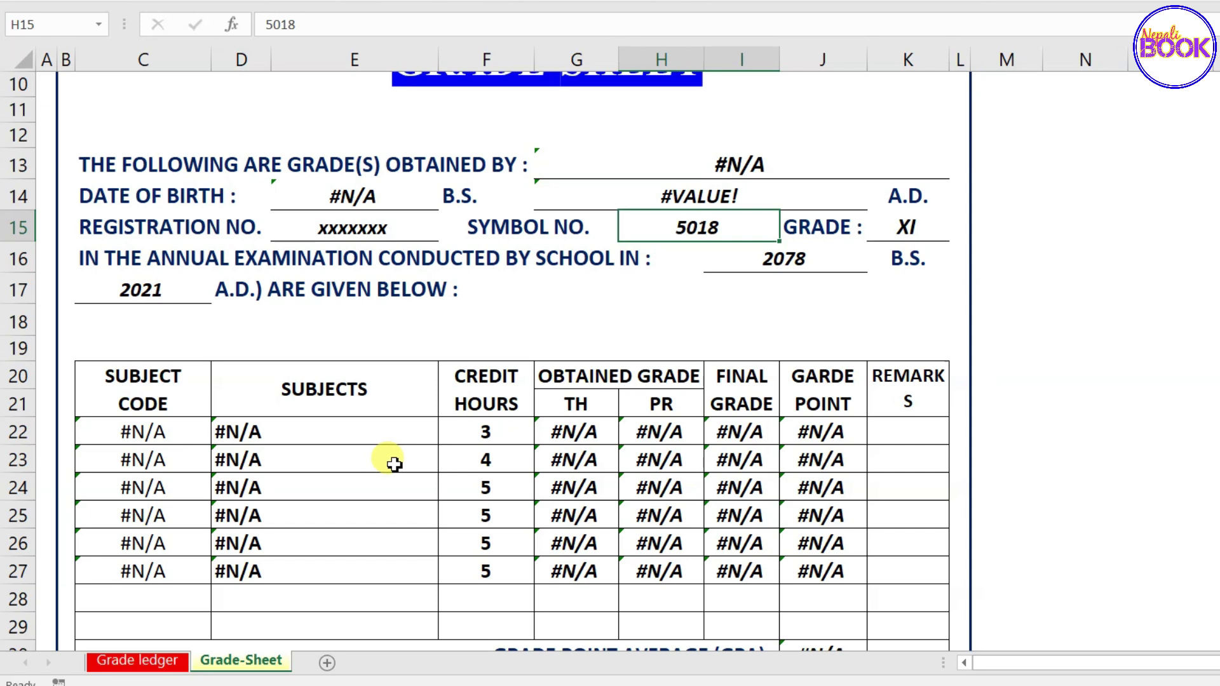
{"action": "left_click", "coordinate": [145, 667]}
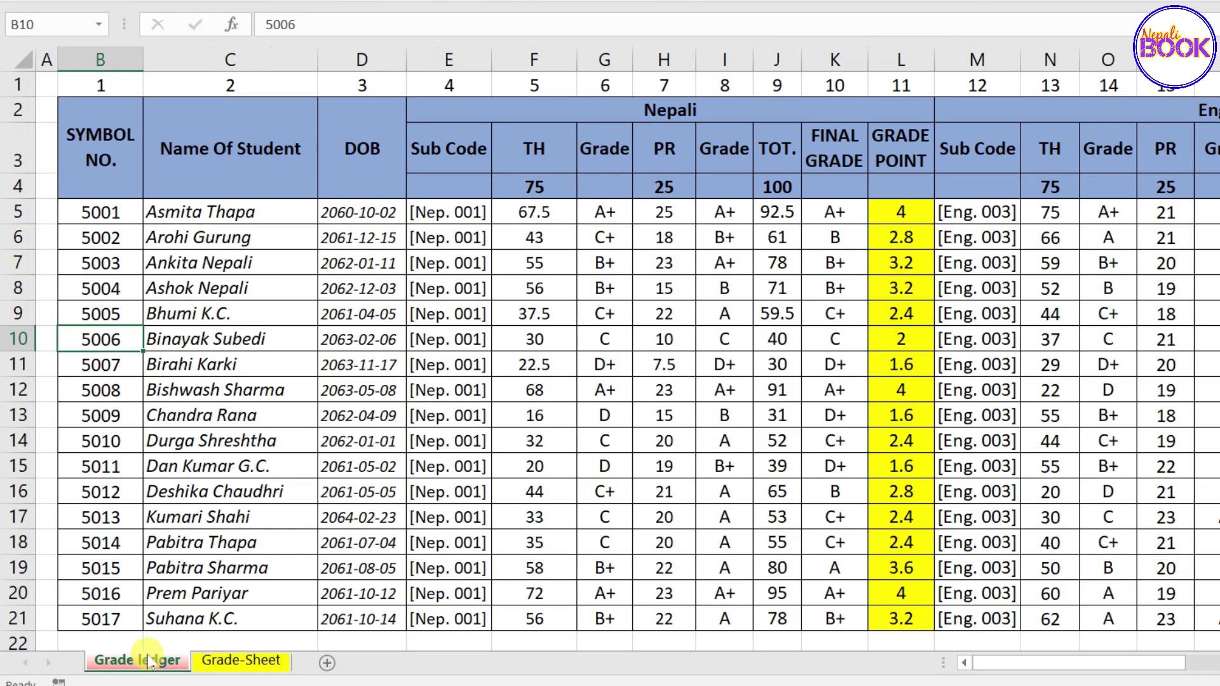
{"action": "scroll", "coordinate": [218, 518], "scroll_direction": "down", "scroll_amount": 2}
{"action": "scroll", "coordinate": [218, 517], "scroll_direction": "up", "scroll_amount": 1}
{"action": "scroll", "coordinate": [113, 400], "scroll_direction": "up", "scroll_amount": 2}
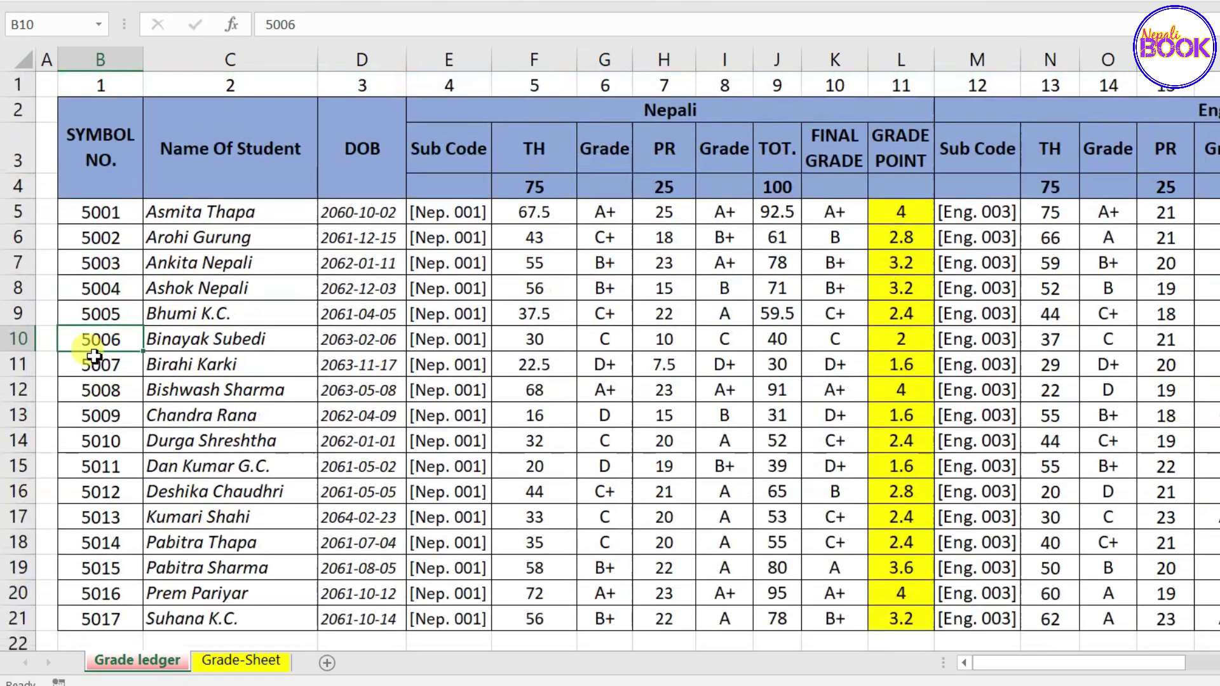
{"action": "left_click_drag", "start_coordinate": [95, 211], "coordinate": [102, 629]}
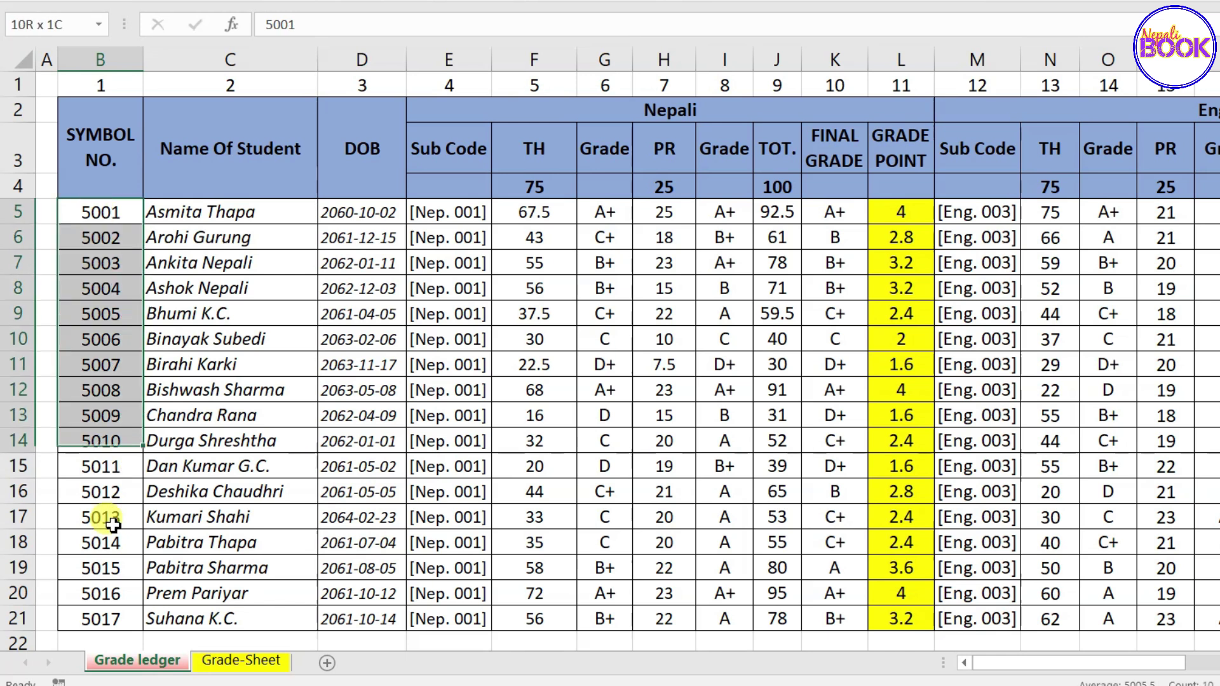
{"action": "scroll", "coordinate": [246, 468], "scroll_direction": "down", "scroll_amount": 3}
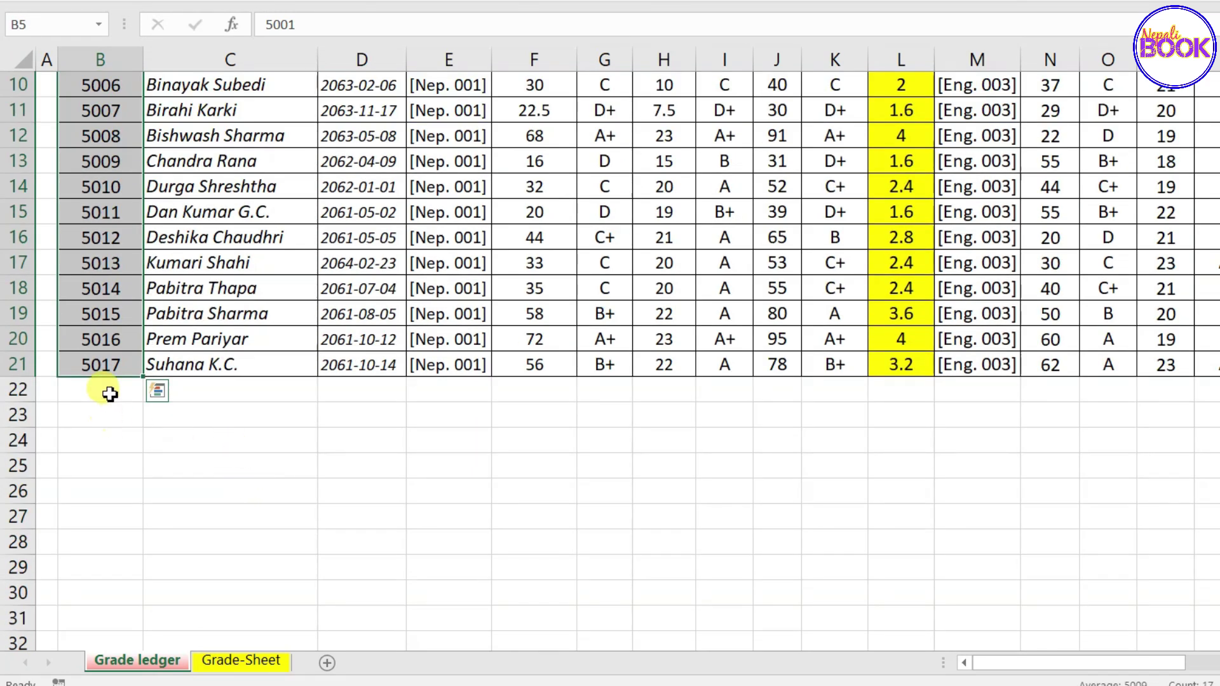
{"action": "left_click", "coordinate": [109, 374]}
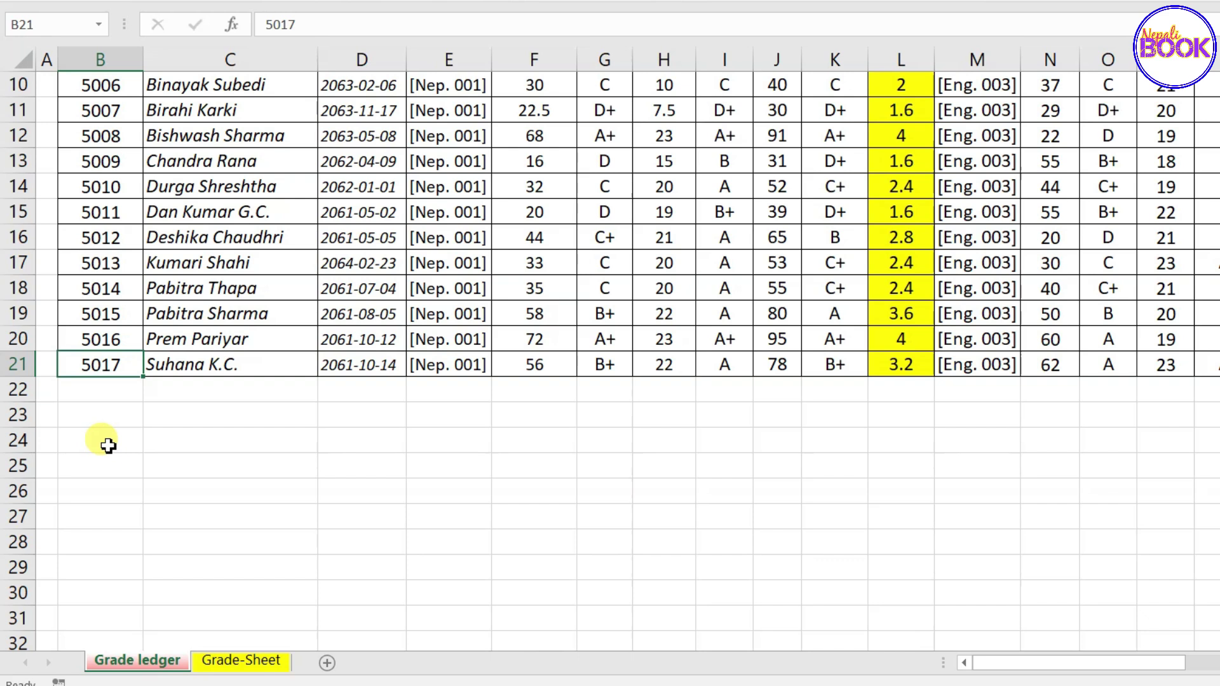
{"action": "left_click", "coordinate": [109, 395]}
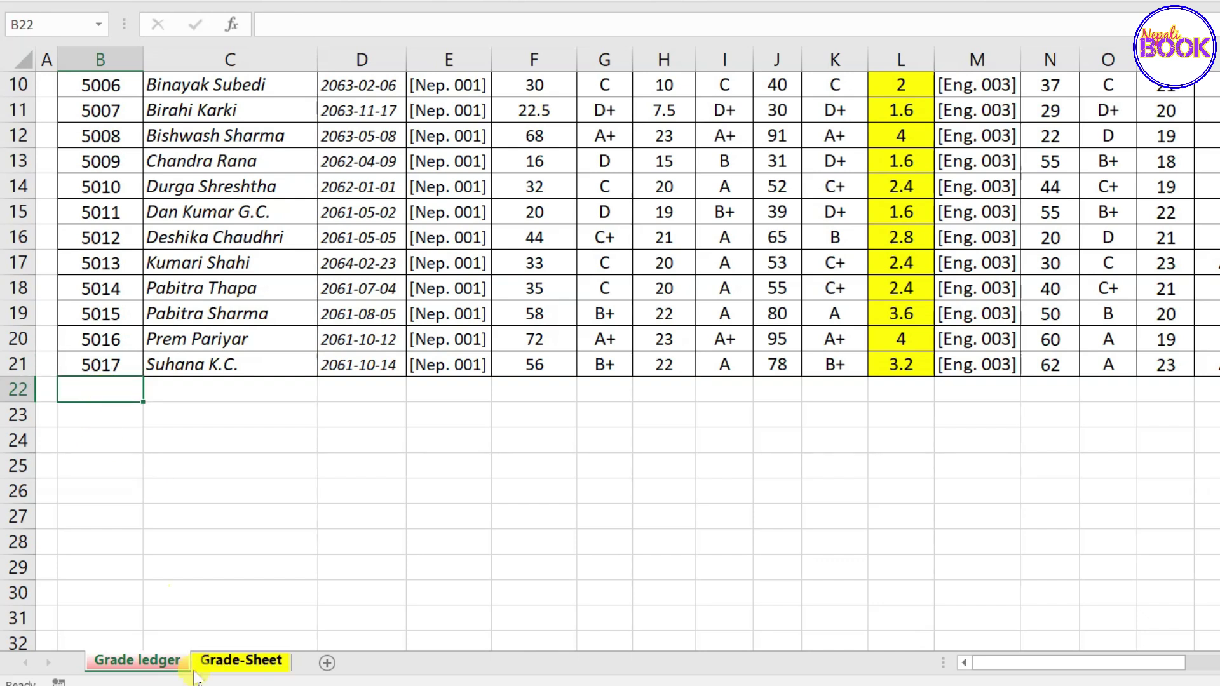
{"action": "left_click", "coordinate": [221, 669]}
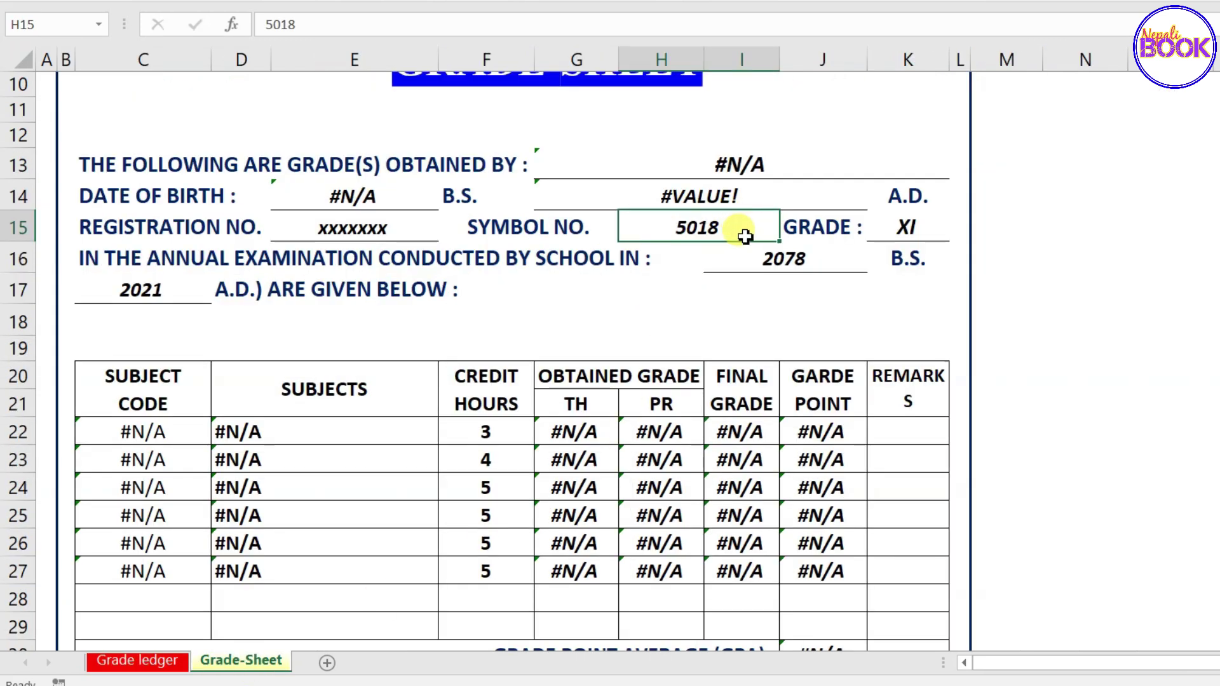
{"action": "left_click", "coordinate": [745, 156]}
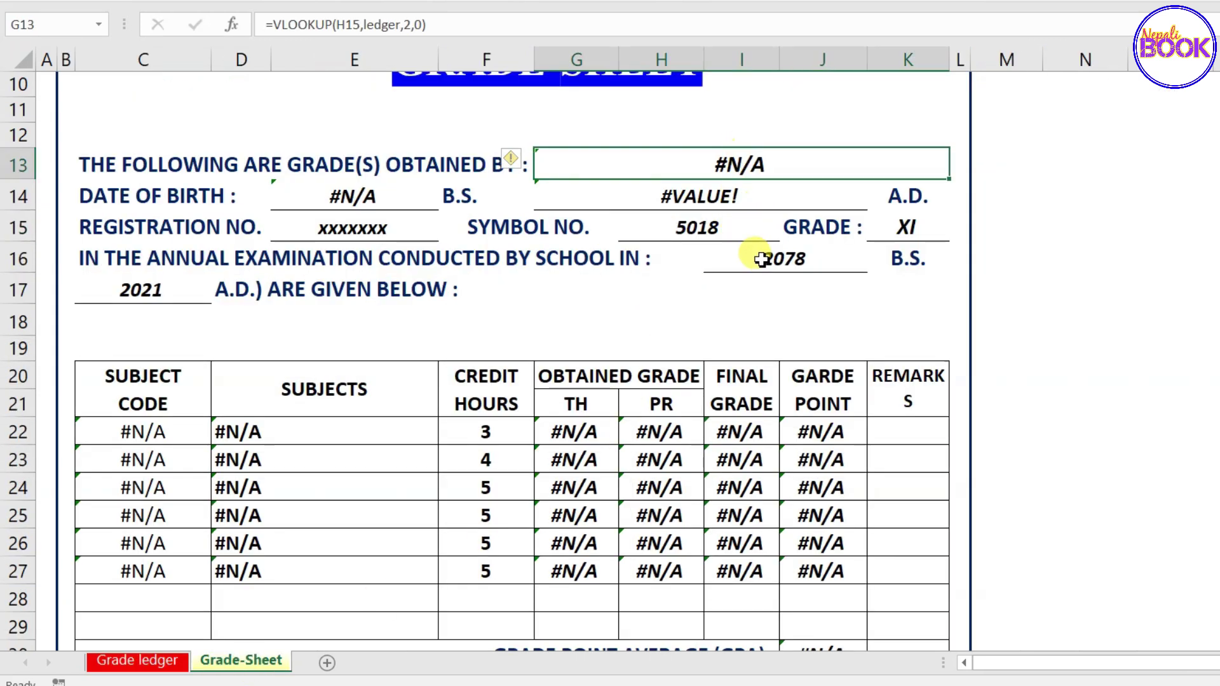
{"action": "left_click", "coordinate": [737, 223]}
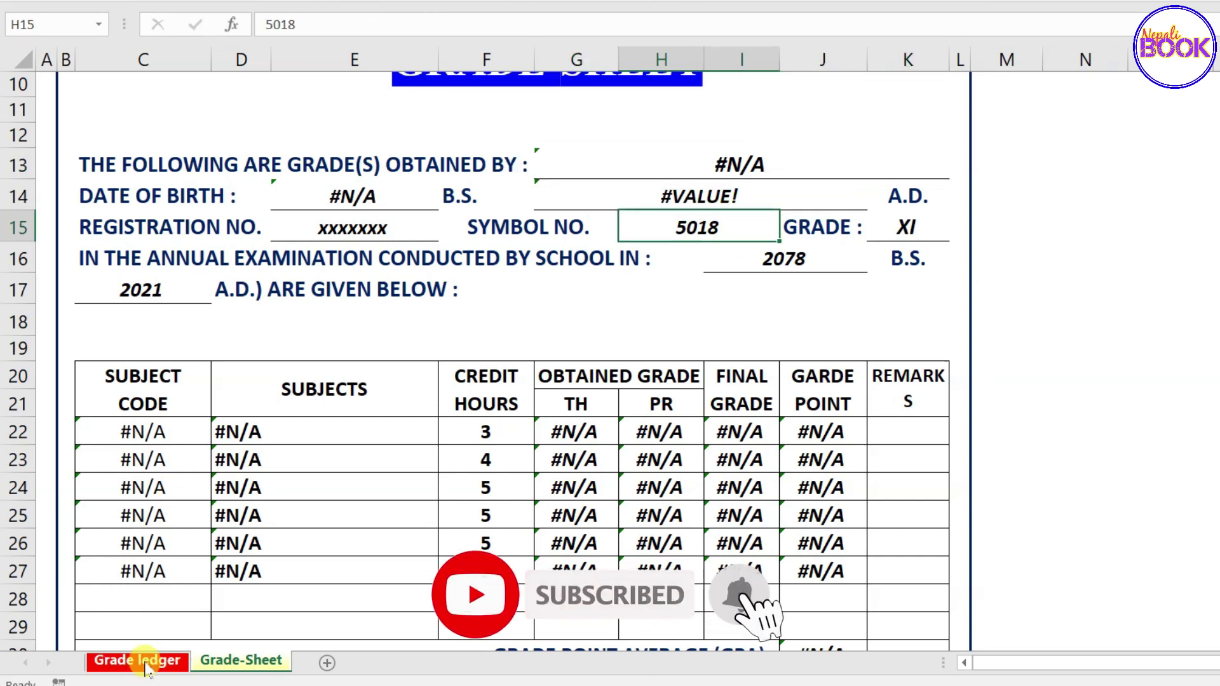
{"action": "left_click", "coordinate": [138, 661]}
{"action": "scroll", "coordinate": [239, 471], "scroll_direction": "down", "scroll_amount": 1}
{"action": "scroll", "coordinate": [239, 471], "scroll_direction": "down", "scroll_amount": 1}
{"action": "scroll", "coordinate": [240, 469], "scroll_direction": "up", "scroll_amount": 3}
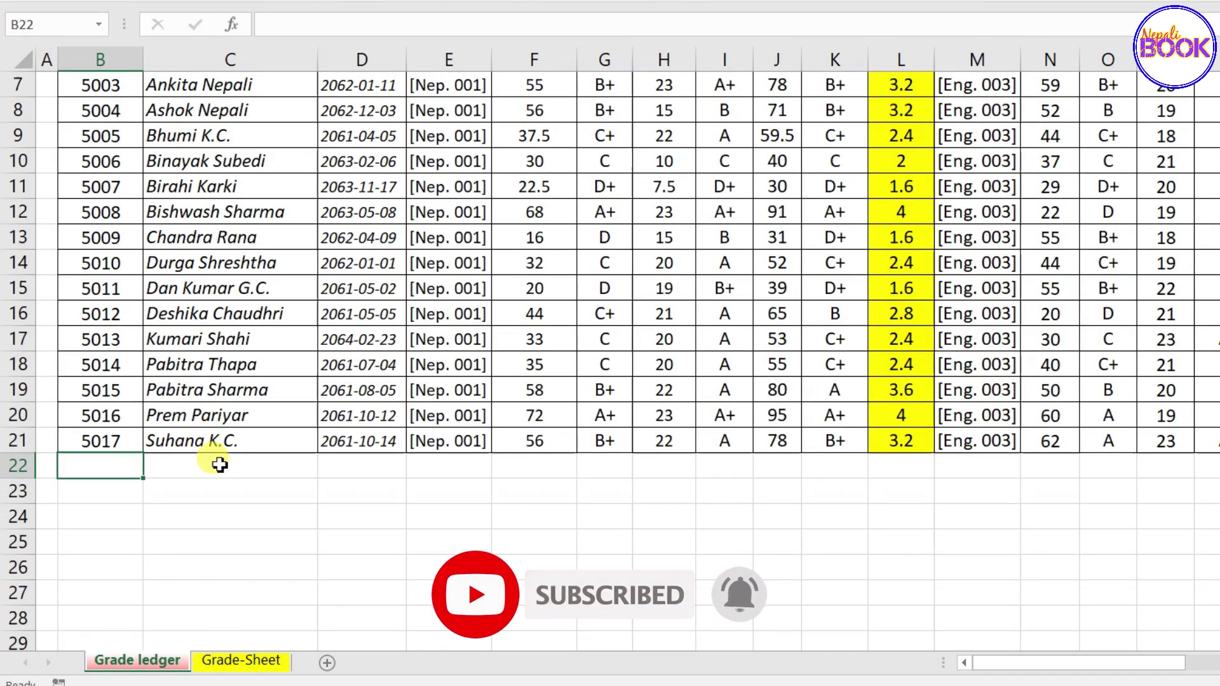
{"action": "left_click", "coordinate": [245, 660]}
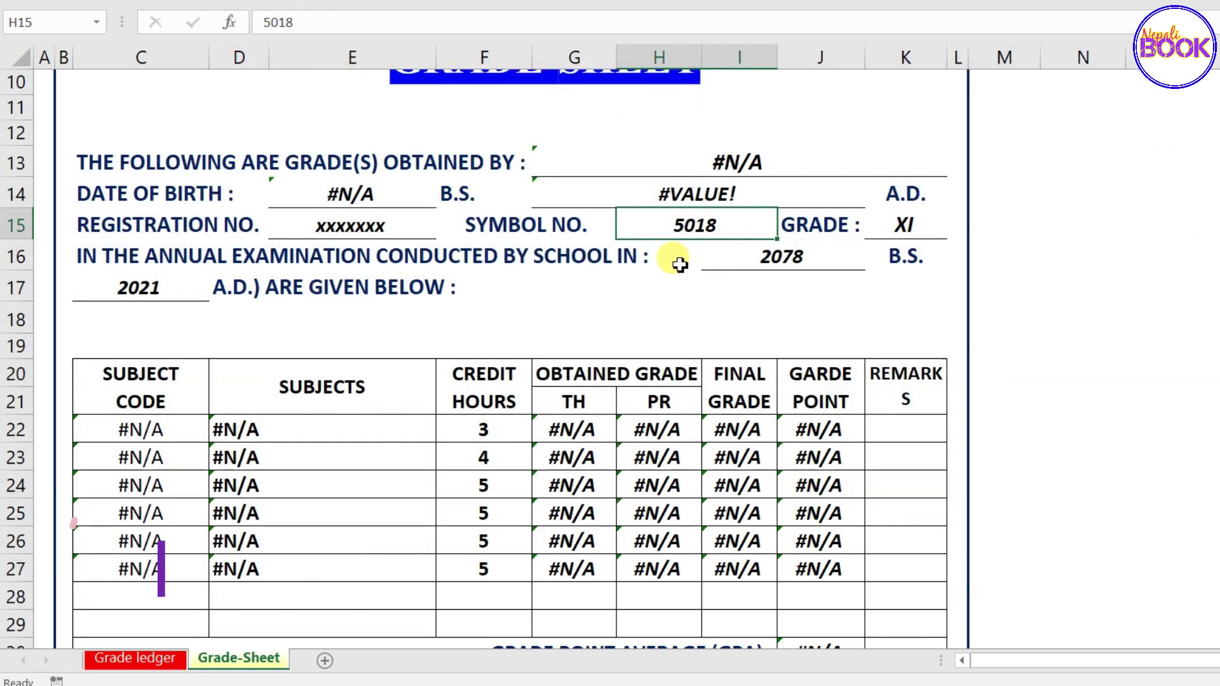
Step: Enter 5017 as the symbol number and inspect the date and name lookup formulas
{"action": "type", "text": "501"}
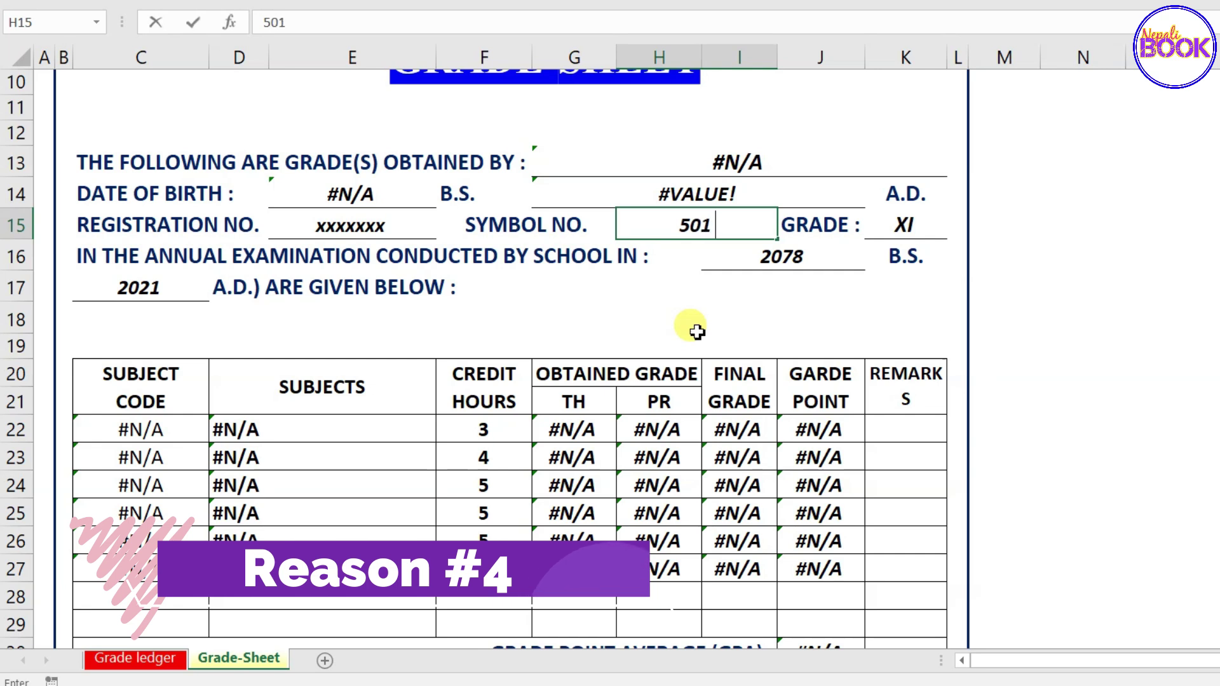
{"action": "type", "text": "7"}
{"action": "key", "text": "Return"}
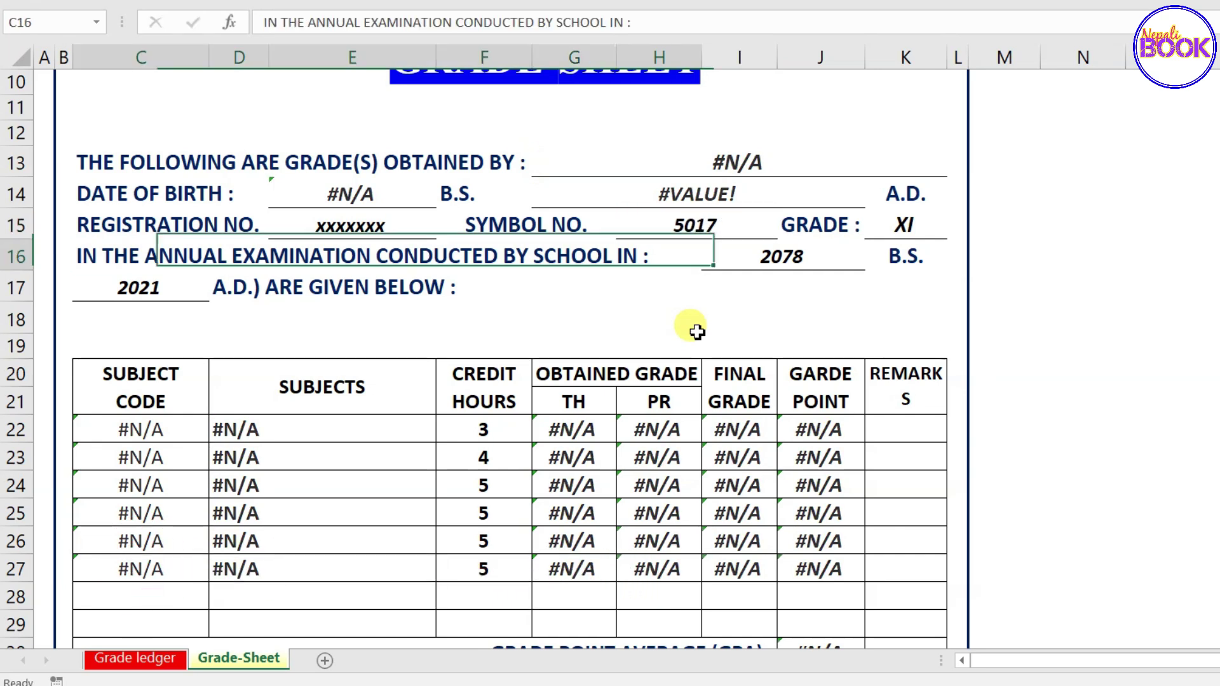
{"action": "left_click", "coordinate": [713, 221]}
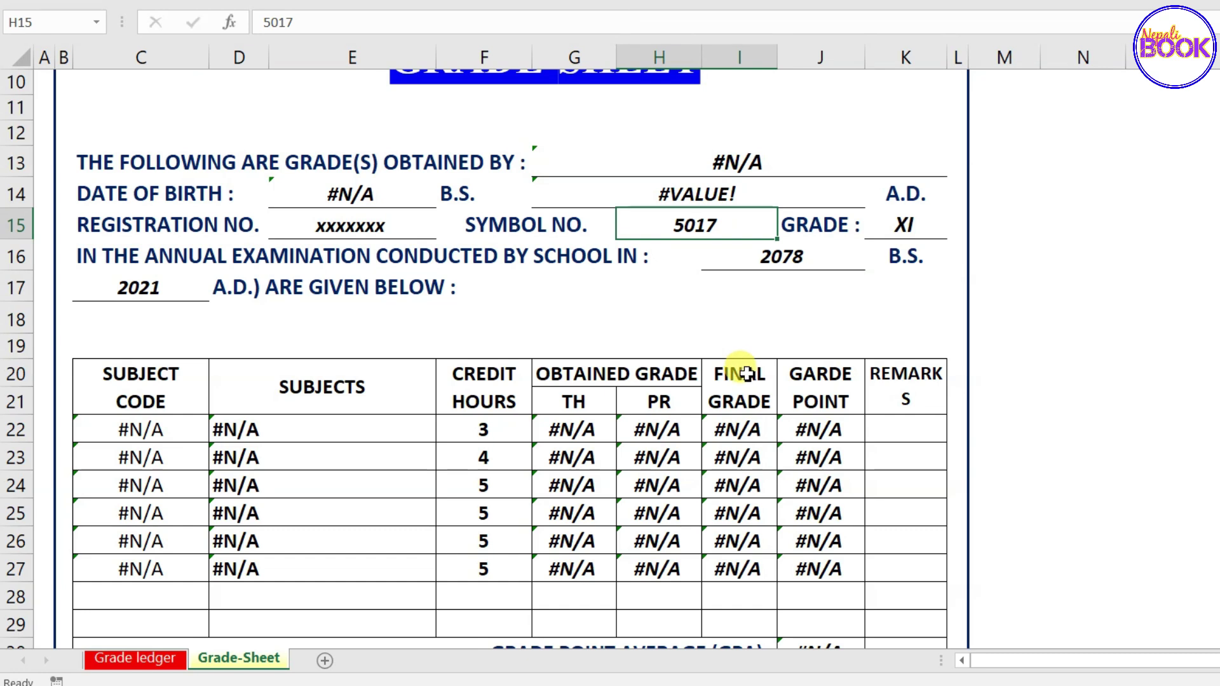
{"action": "left_click", "coordinate": [741, 179]}
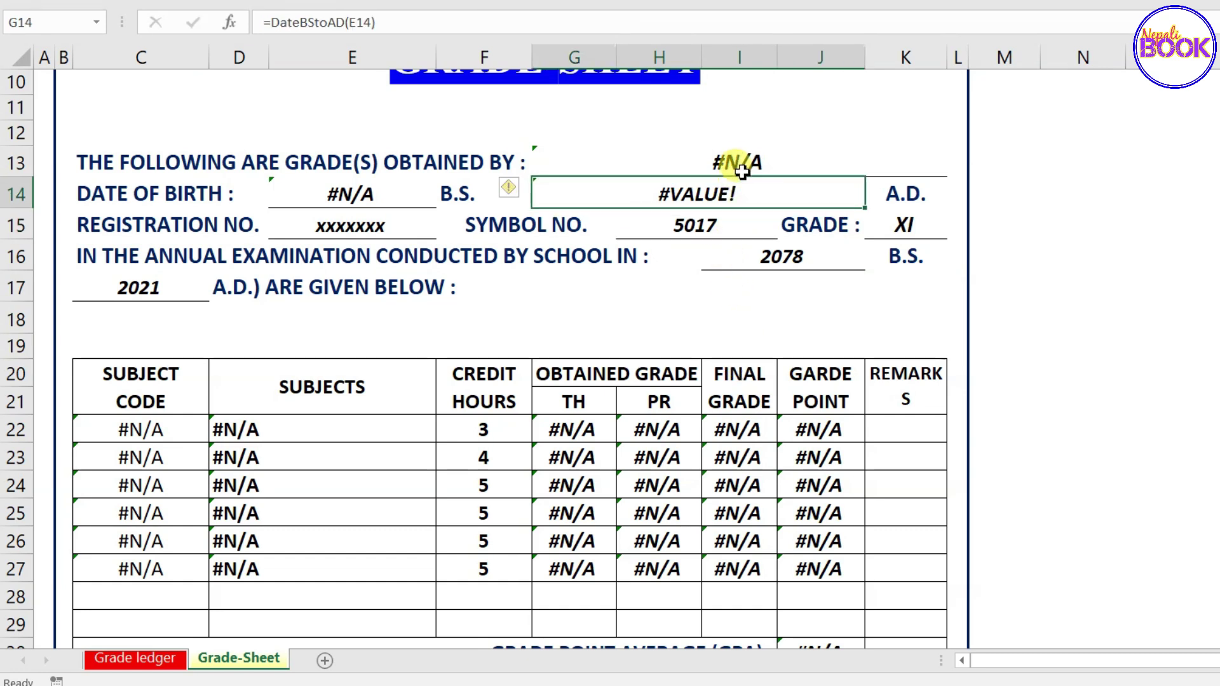
{"action": "left_click", "coordinate": [743, 164]}
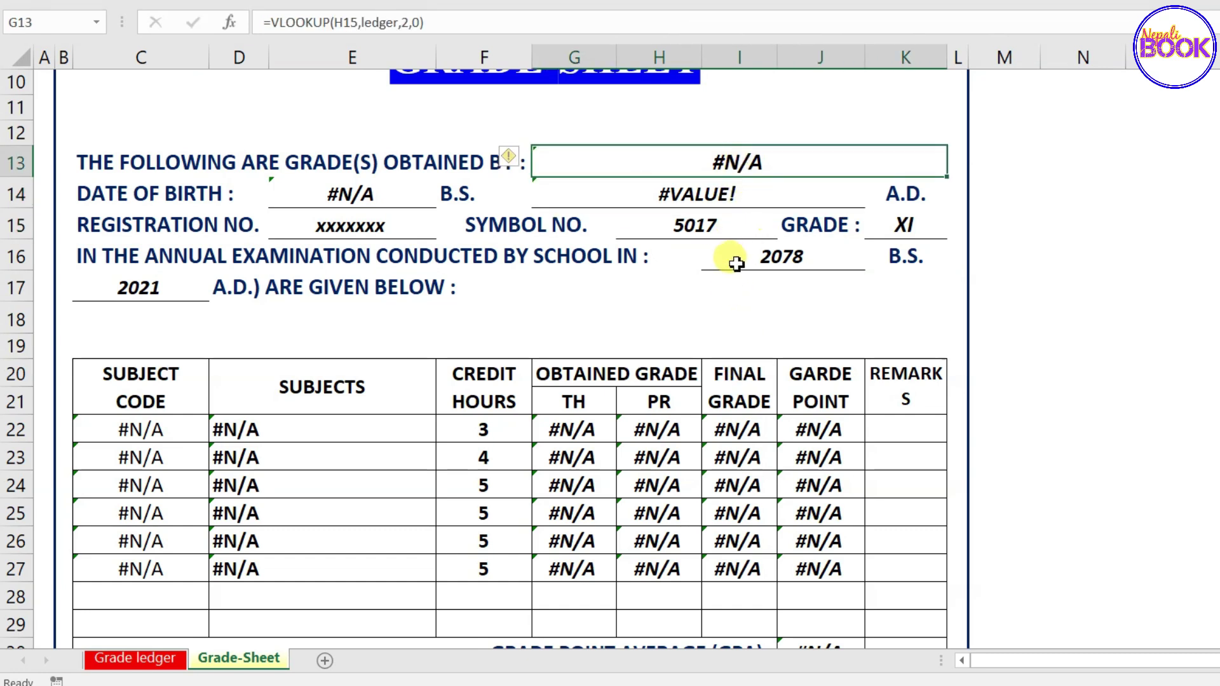
Step: Confirm student 5017 and its name exist in row 21 of the Grade ledger
{"action": "left_click", "coordinate": [169, 661]}
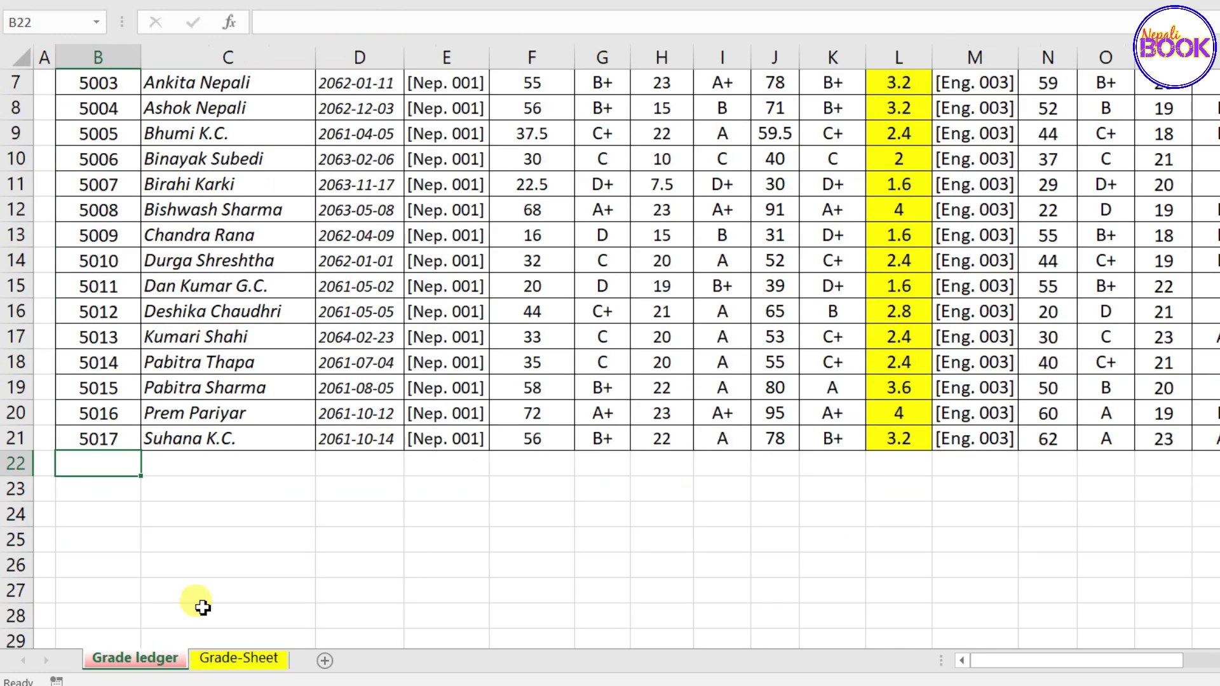
{"action": "left_click", "coordinate": [102, 441]}
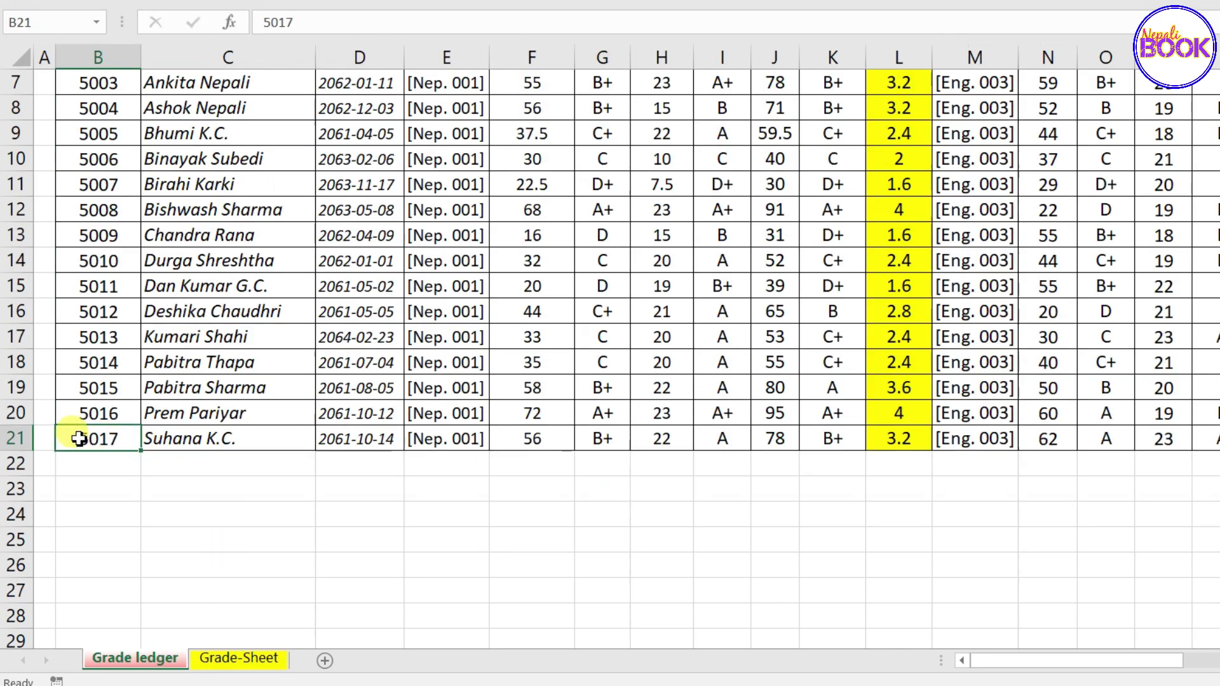
{"action": "left_click_drag", "start_coordinate": [84, 438], "coordinate": [995, 439]}
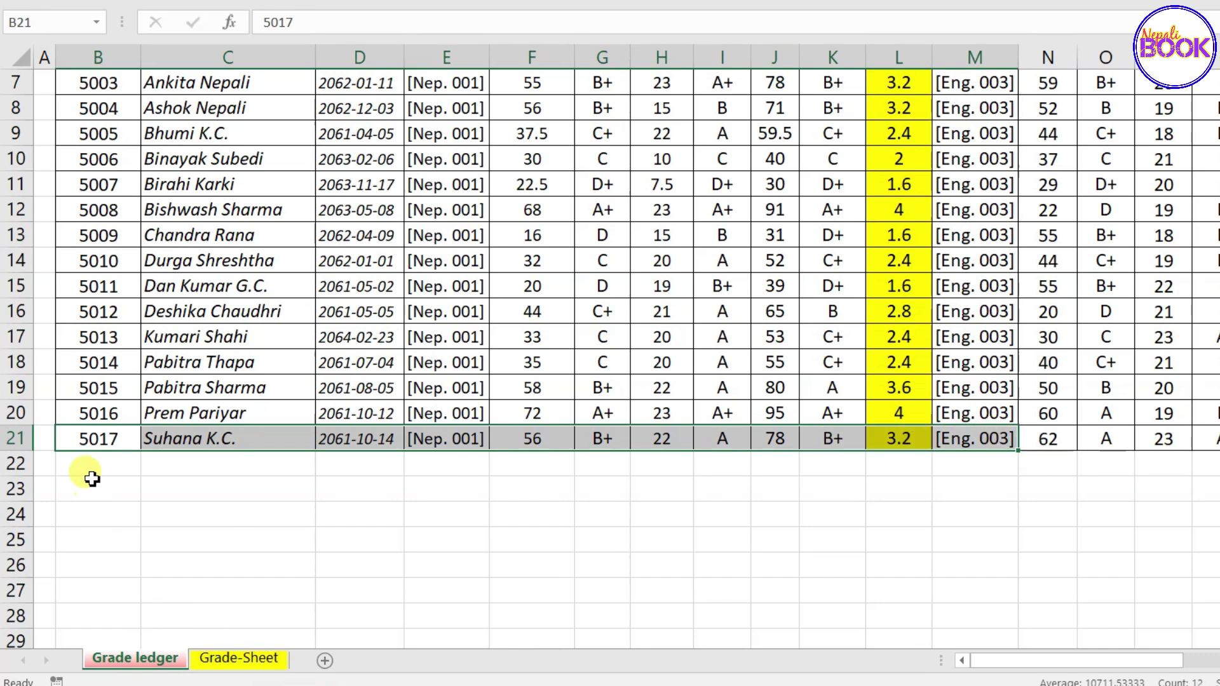
{"action": "left_click", "coordinate": [91, 438]}
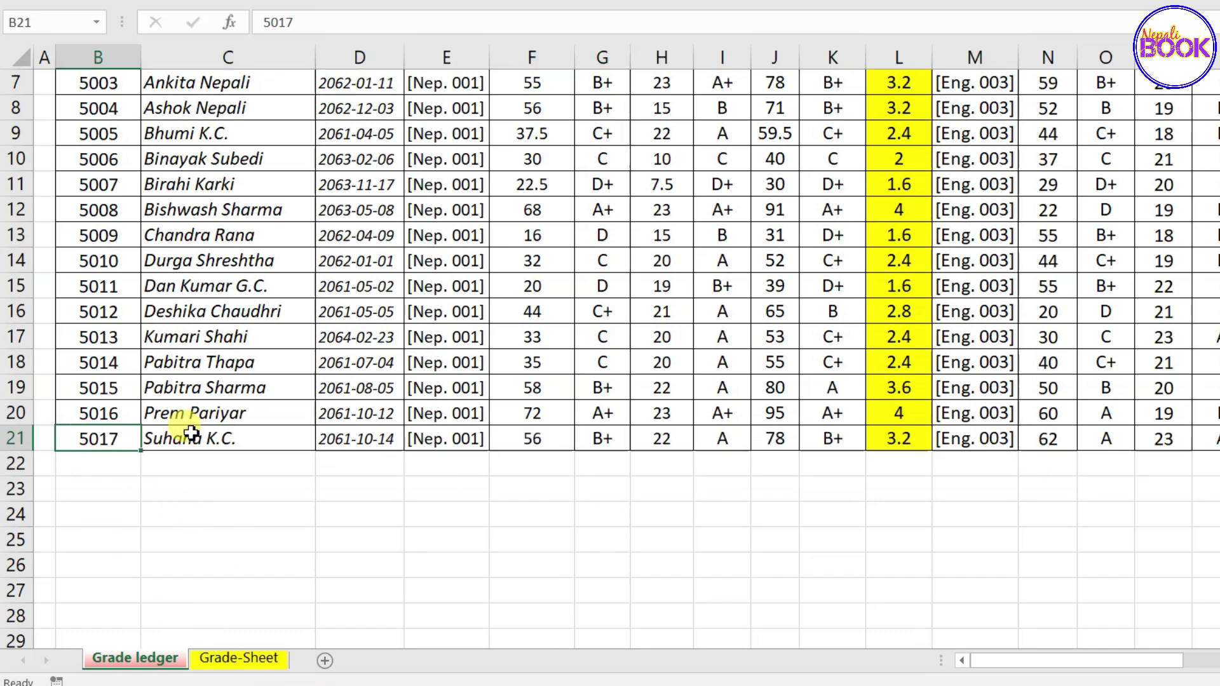
{"action": "left_click", "coordinate": [212, 444]}
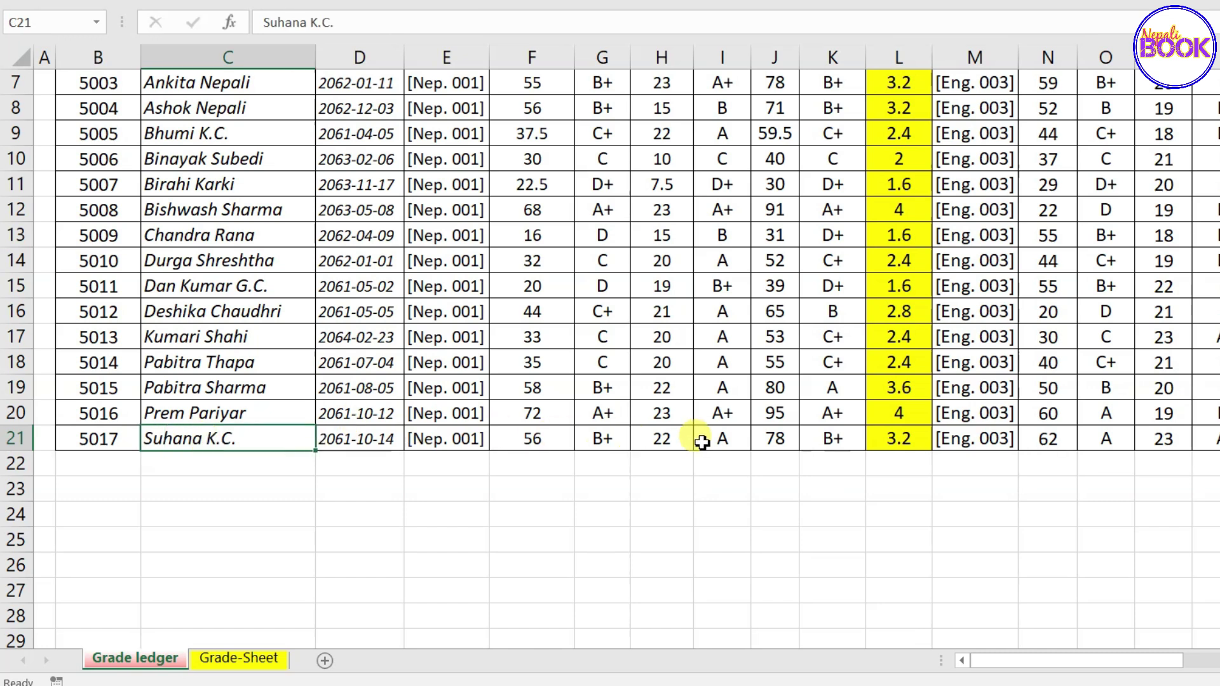
{"action": "left_click", "coordinate": [246, 661]}
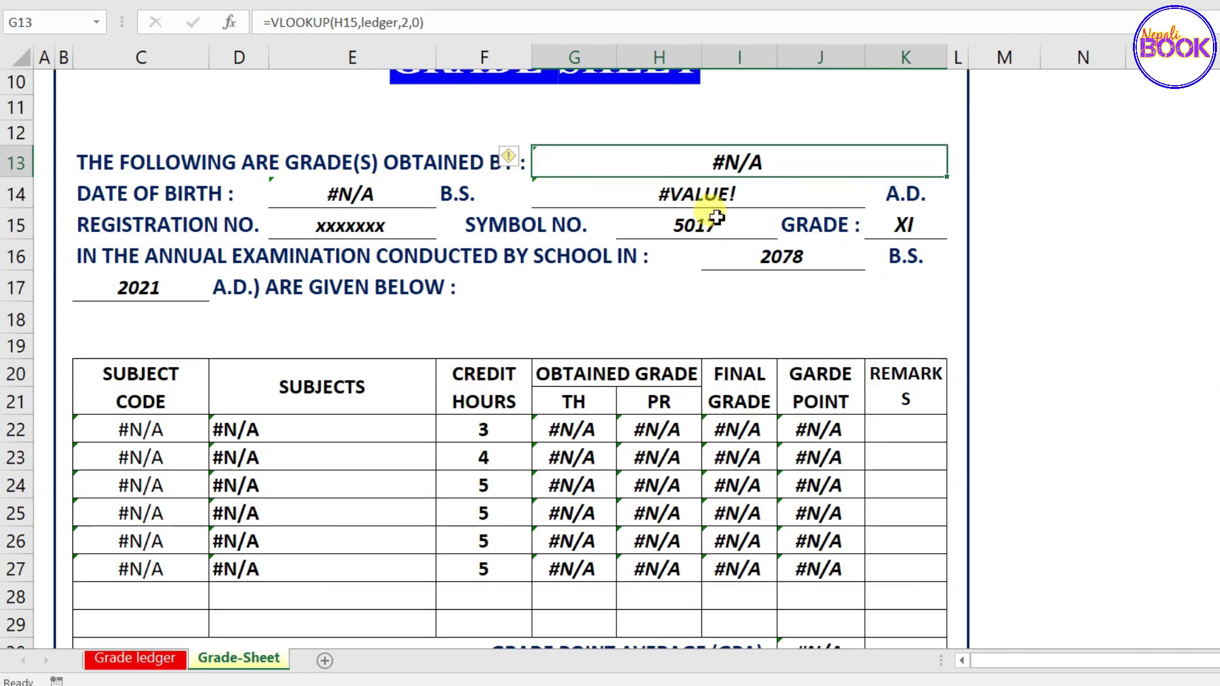
Step: Reopen the G13 name lookup, highlight its 'ledger' range name, and recommit it
{"action": "left_click", "coordinate": [725, 231]}
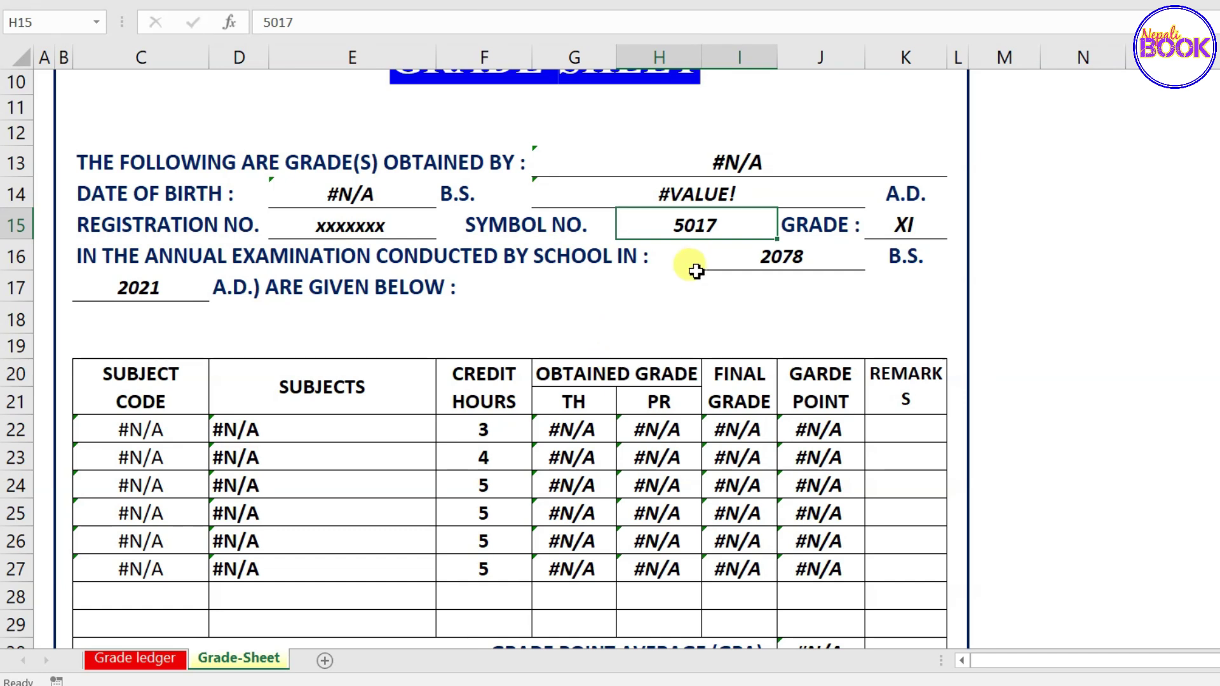
{"action": "left_click", "coordinate": [764, 163]}
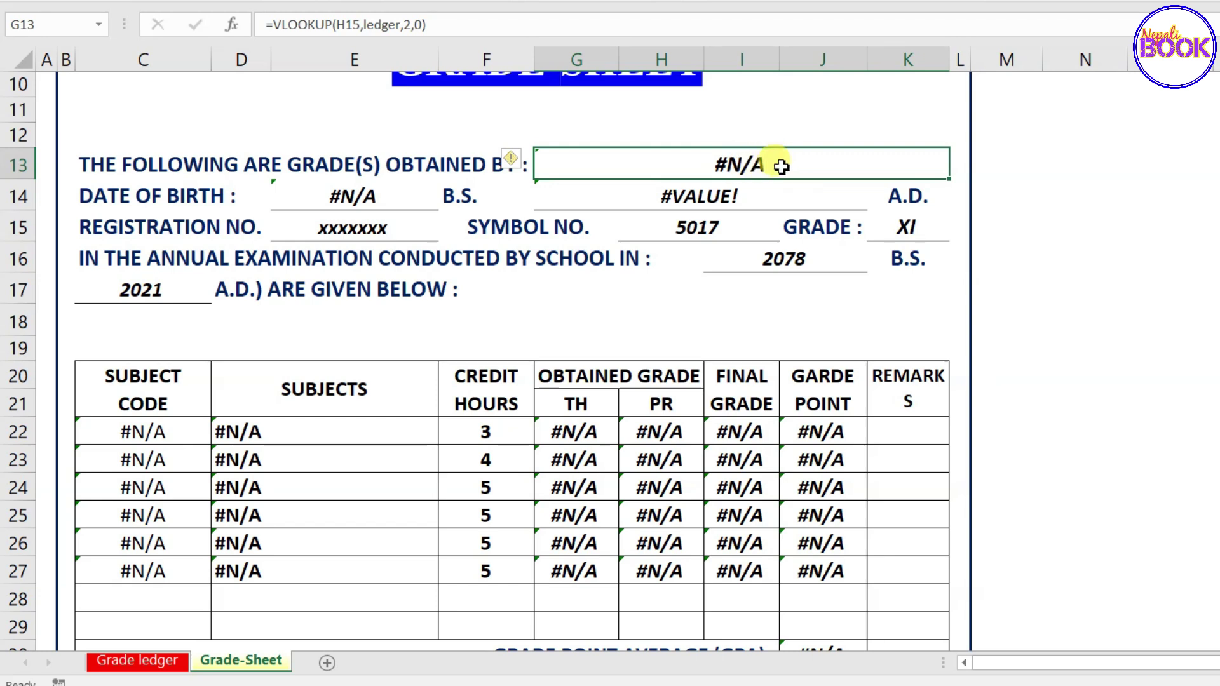
{"action": "double_click", "coordinate": [781, 166]}
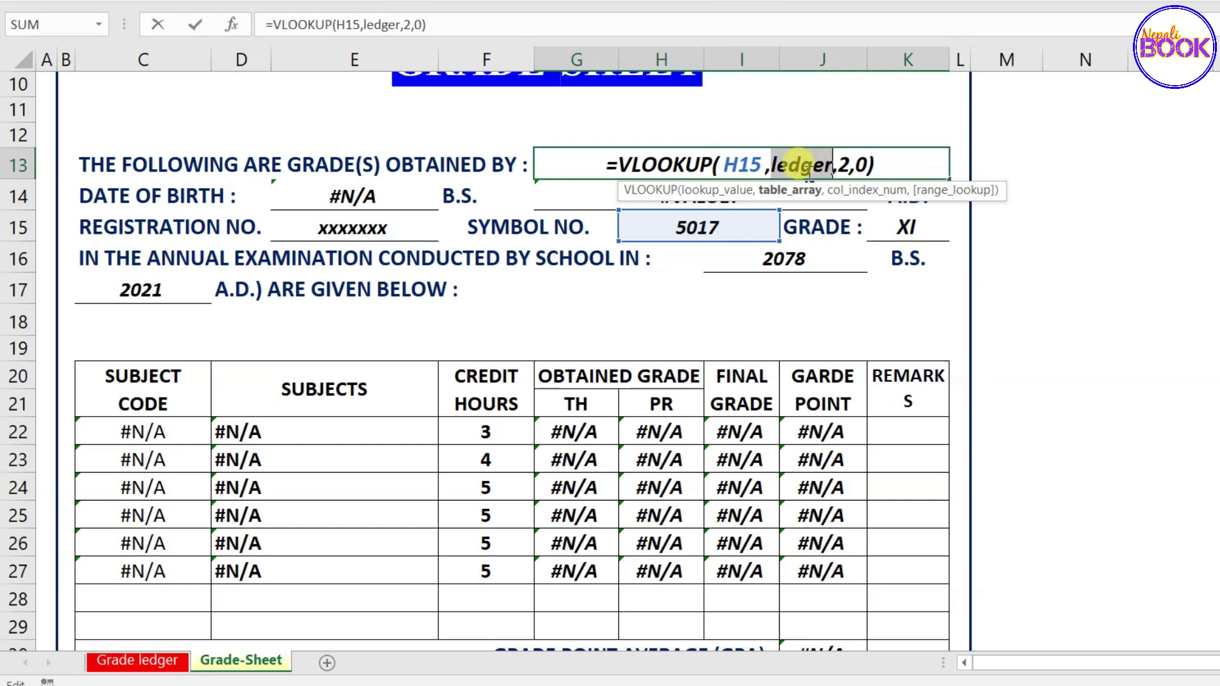
{"action": "left_click_drag", "start_coordinate": [828, 171], "coordinate": [809, 184]}
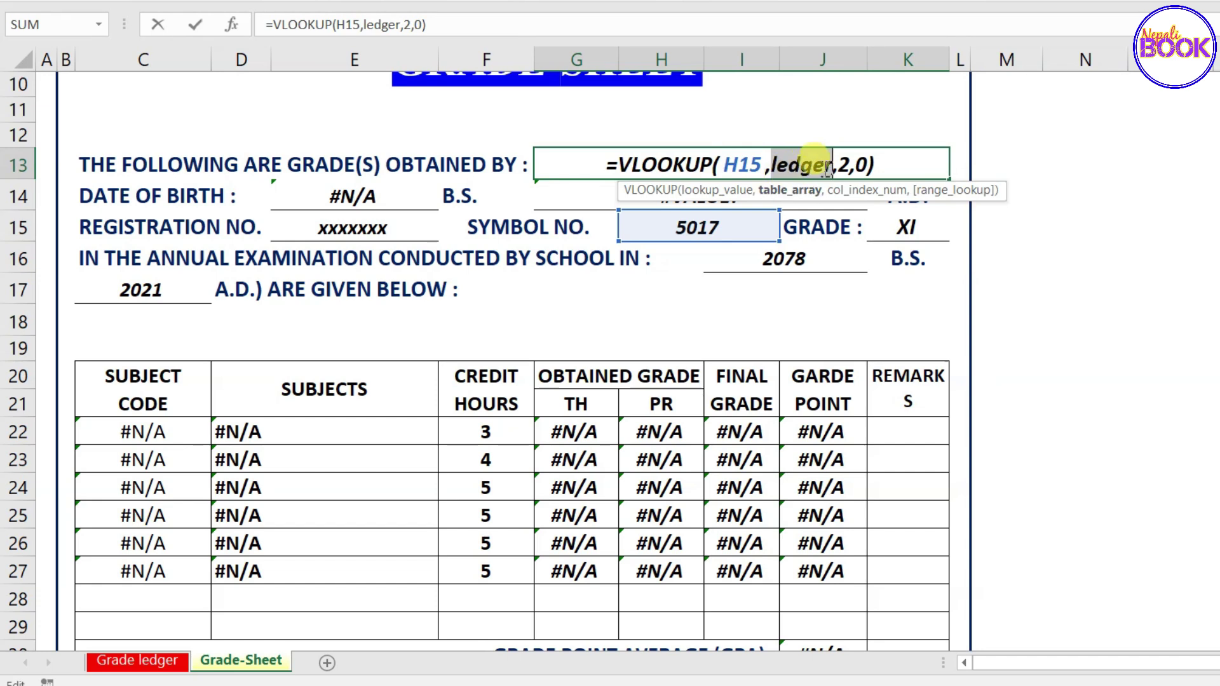
{"action": "left_click", "coordinate": [814, 165]}
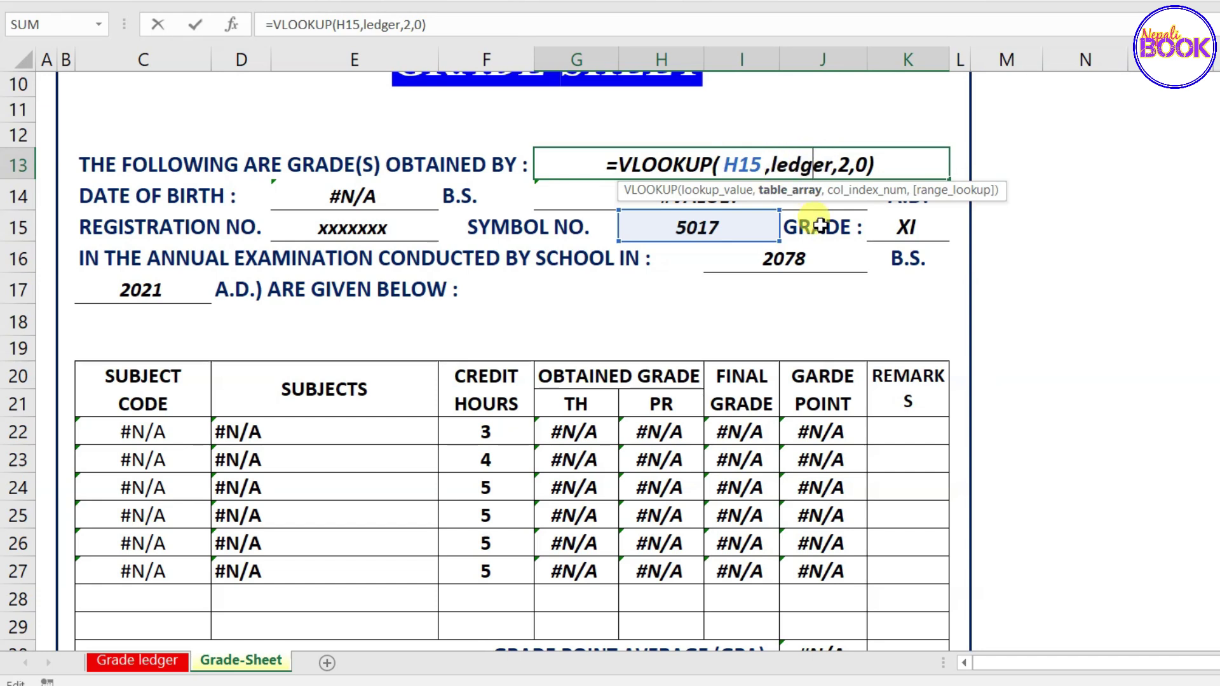
{"action": "key", "text": "Return"}
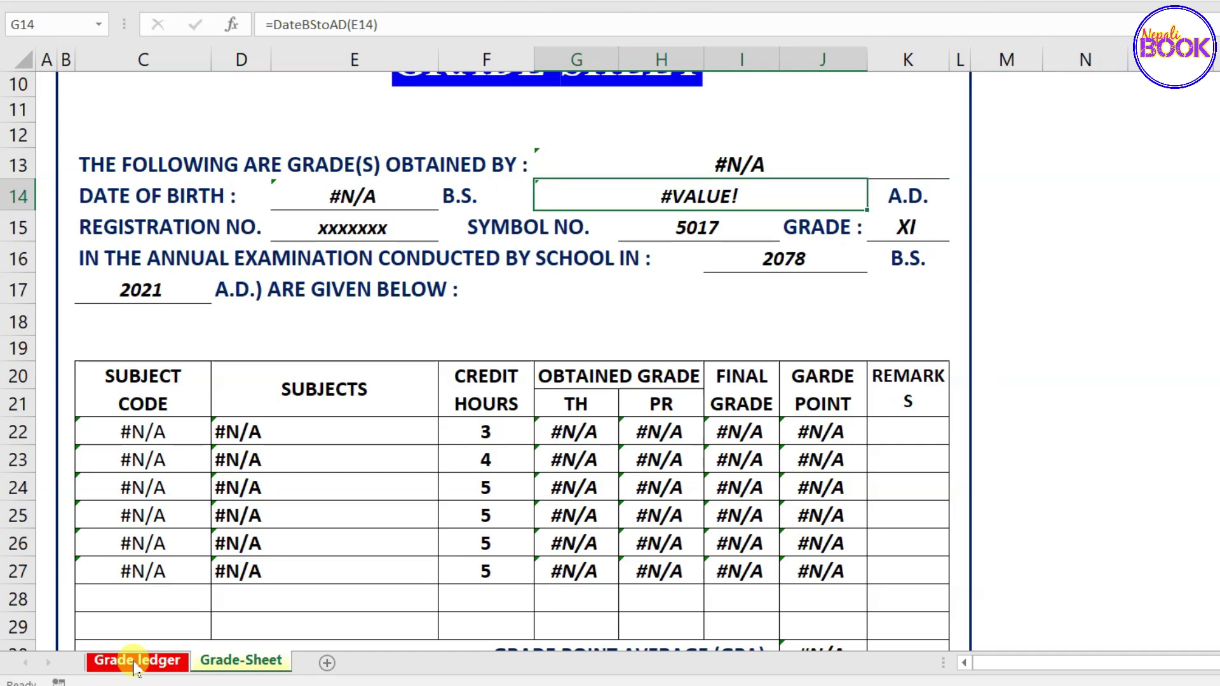
Step: On Grade ledger, select the 'ledger' named range from the Name Box to see it ends at row 20
{"action": "left_click", "coordinate": [136, 661]}
{"action": "scroll", "coordinate": [239, 196], "scroll_direction": "up", "scroll_amount": 1}
{"action": "scroll", "coordinate": [251, 212], "scroll_direction": "up", "scroll_amount": 1}
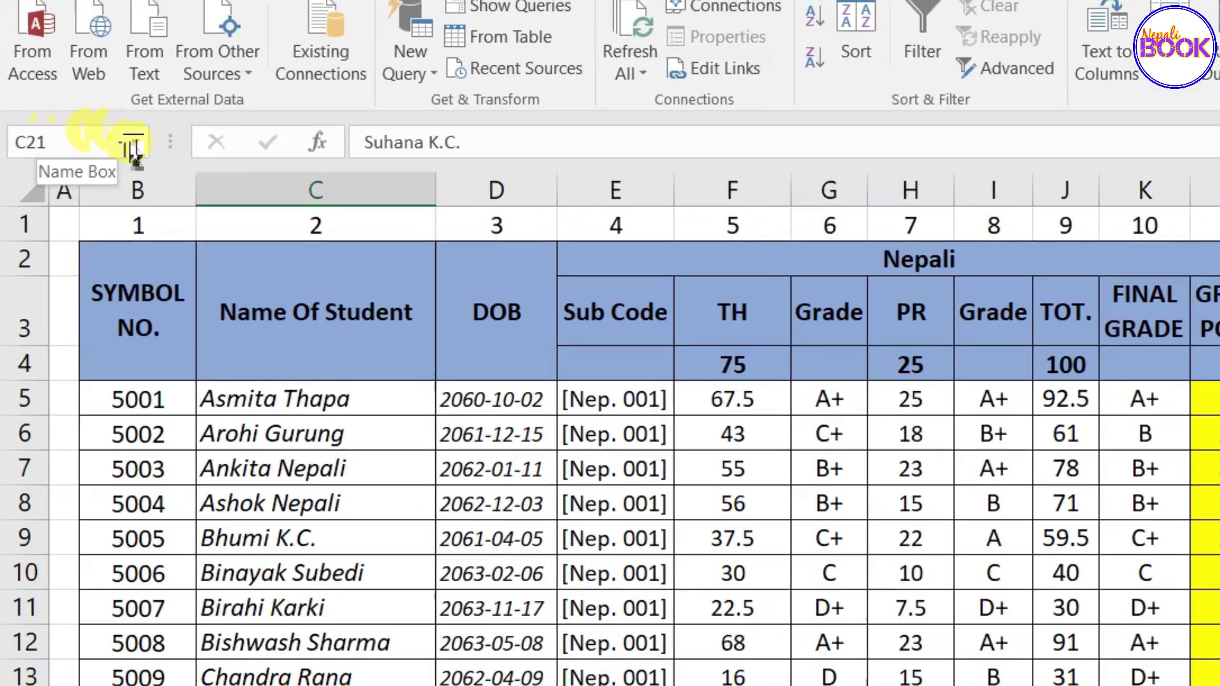
{"action": "left_click", "coordinate": [133, 145]}
{"action": "left_click", "coordinate": [137, 168]}
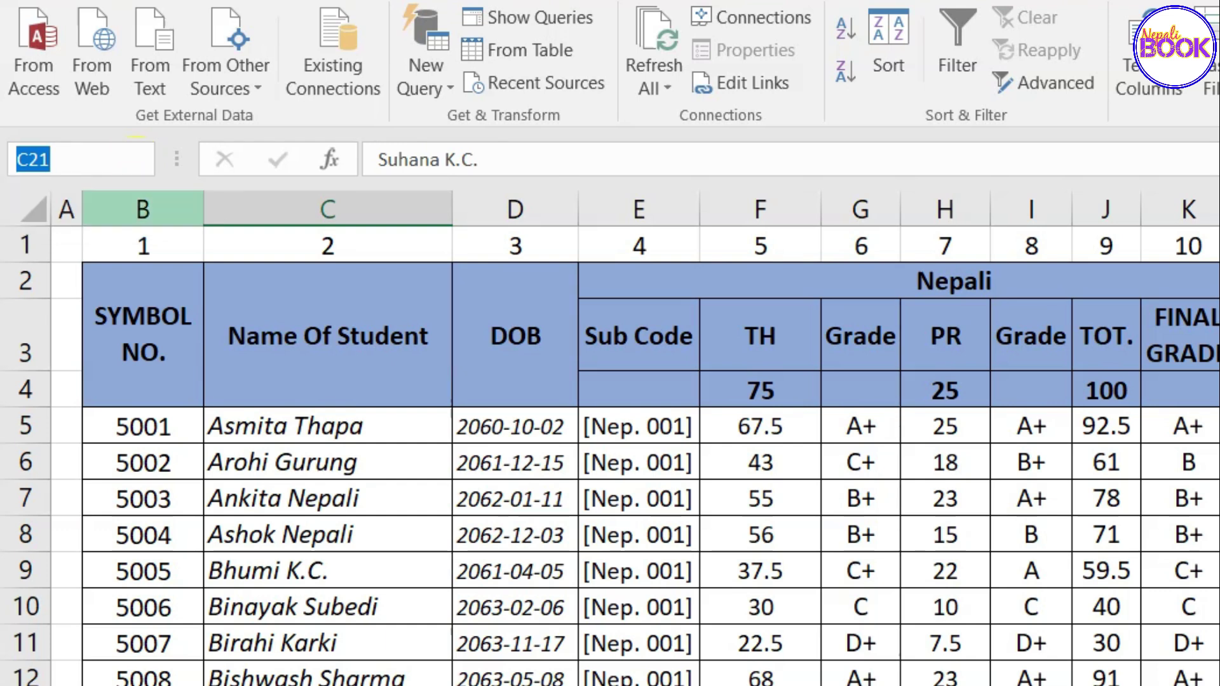
{"action": "left_click", "coordinate": [135, 168]}
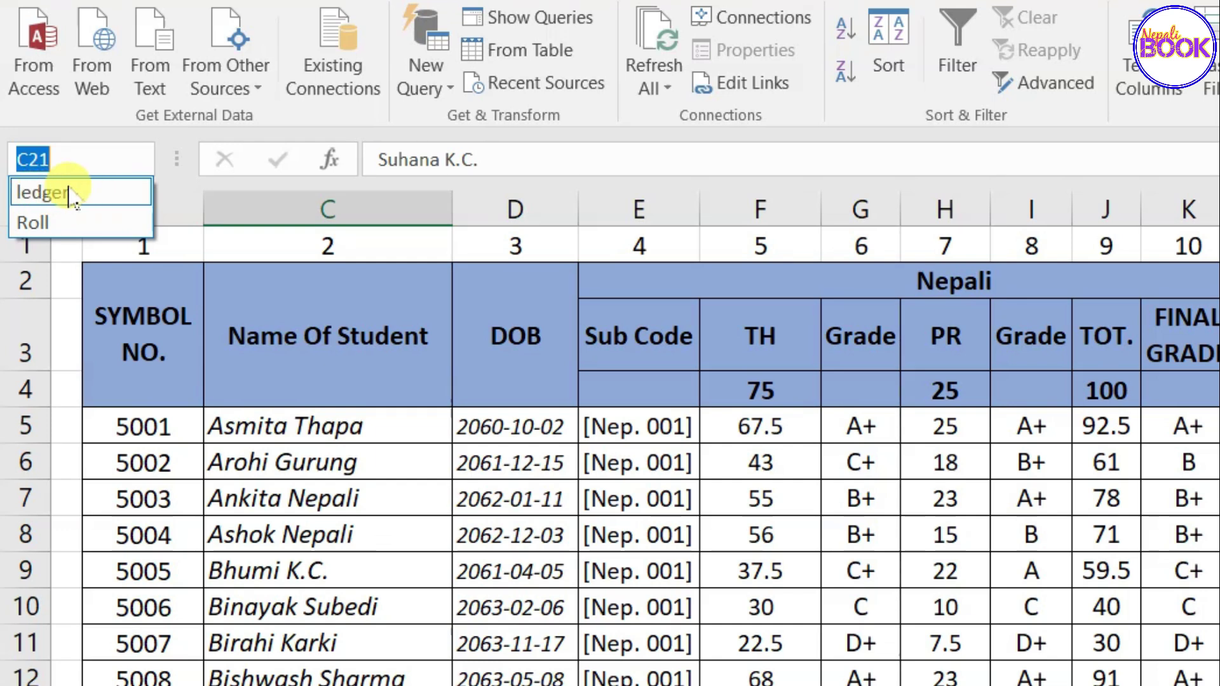
{"action": "left_click", "coordinate": [70, 192]}
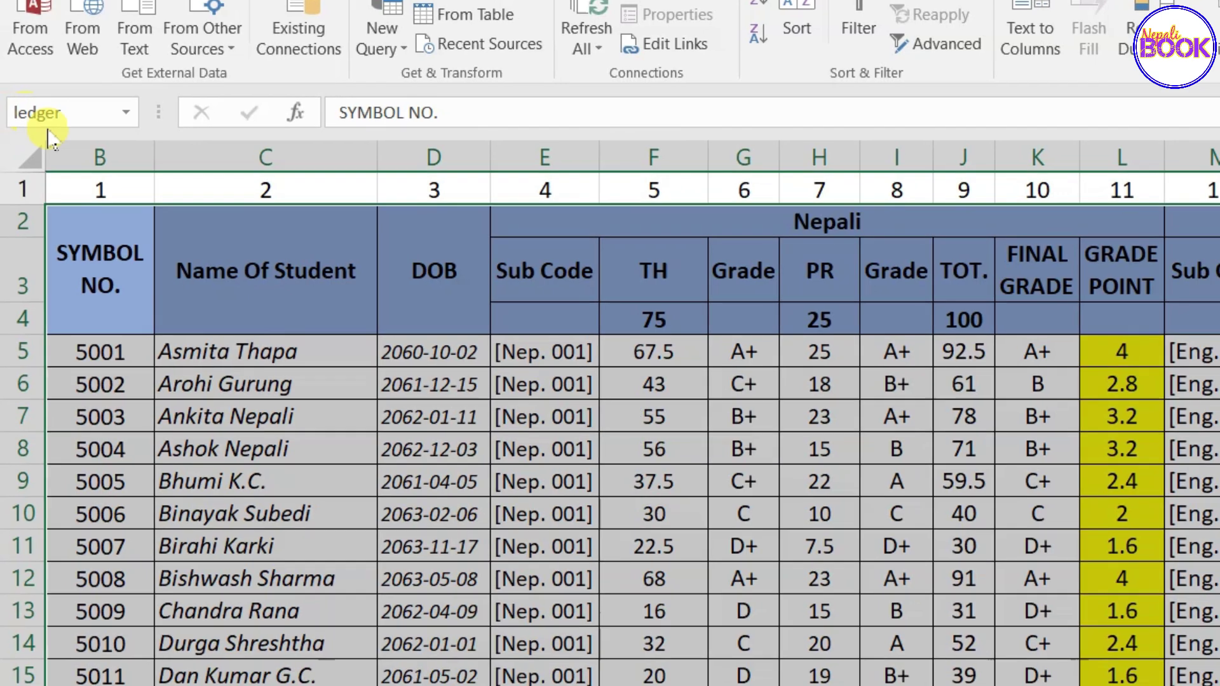
{"action": "scroll", "coordinate": [220, 432], "scroll_direction": "down", "scroll_amount": 2}
{"action": "scroll", "coordinate": [202, 360], "scroll_direction": "up", "scroll_amount": 2}
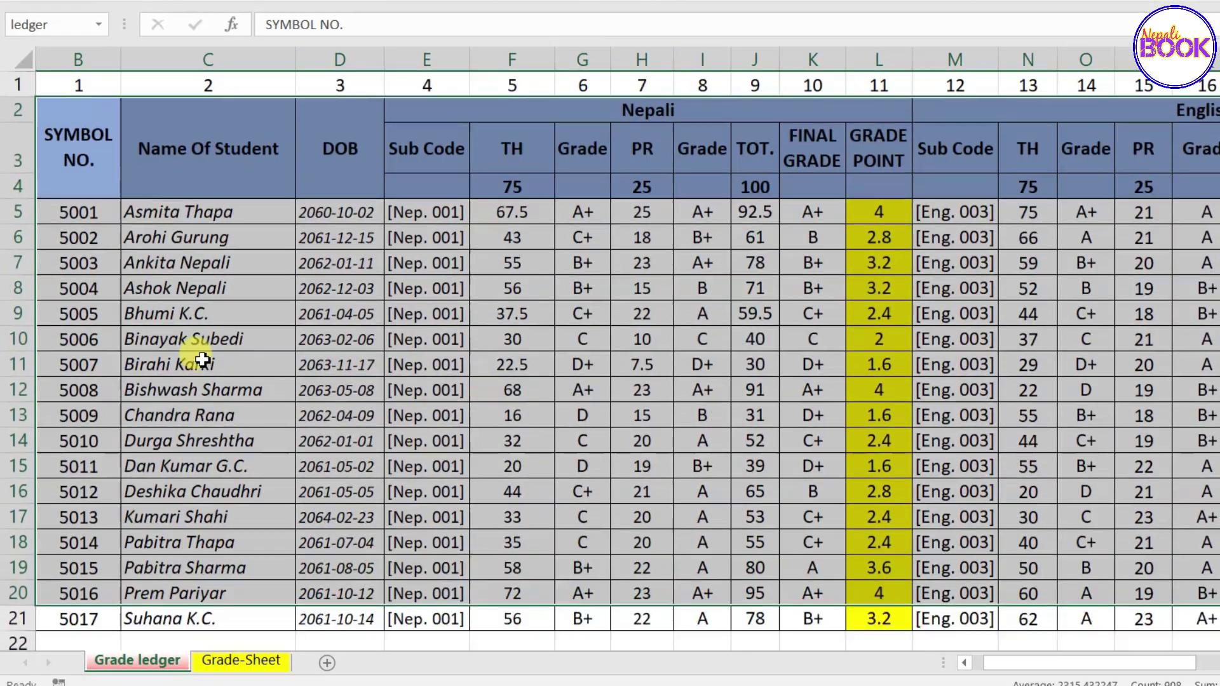
Step: Select the last student row, then reselect the 'ledger' named range to compare its extent
{"action": "scroll", "coordinate": [146, 267], "scroll_direction": "down", "scroll_amount": 1}
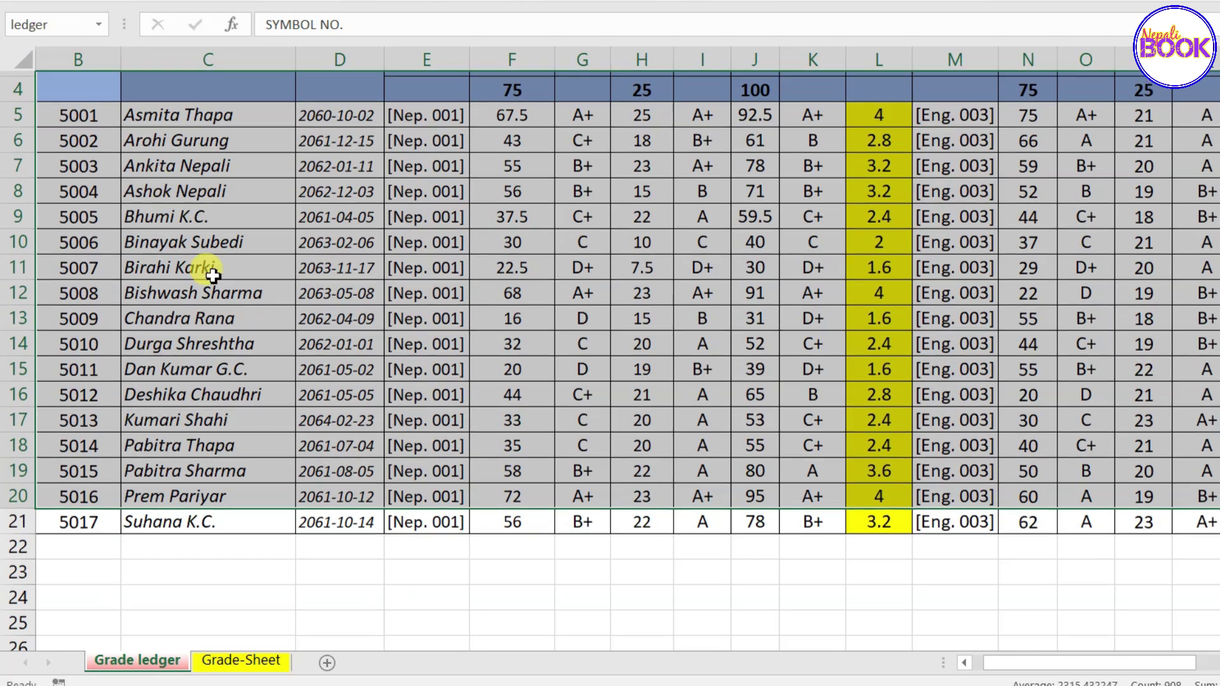
{"action": "scroll", "coordinate": [204, 267], "scroll_direction": "up", "scroll_amount": 1}
{"action": "scroll", "coordinate": [204, 272], "scroll_direction": "down", "scroll_amount": 2}
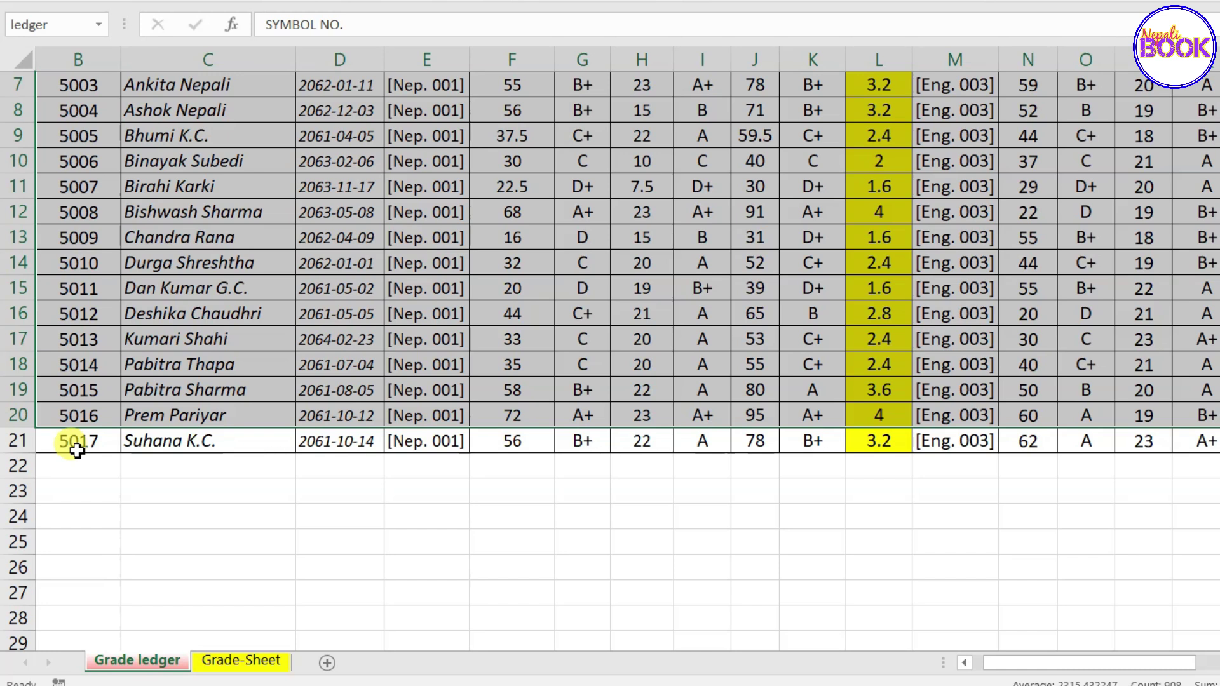
{"action": "scroll", "coordinate": [338, 450], "scroll_direction": "up", "scroll_amount": 2}
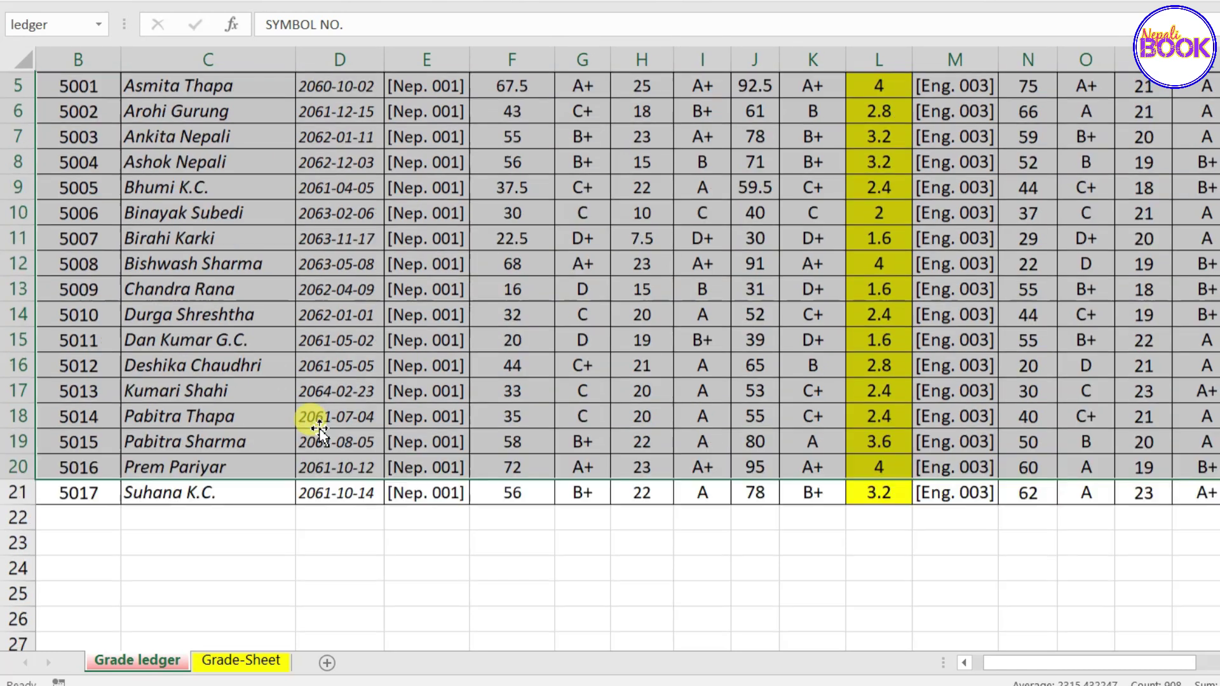
{"action": "scroll", "coordinate": [171, 198], "scroll_direction": "down", "scroll_amount": 1}
{"action": "scroll", "coordinate": [173, 200], "scroll_direction": "up", "scroll_amount": 1}
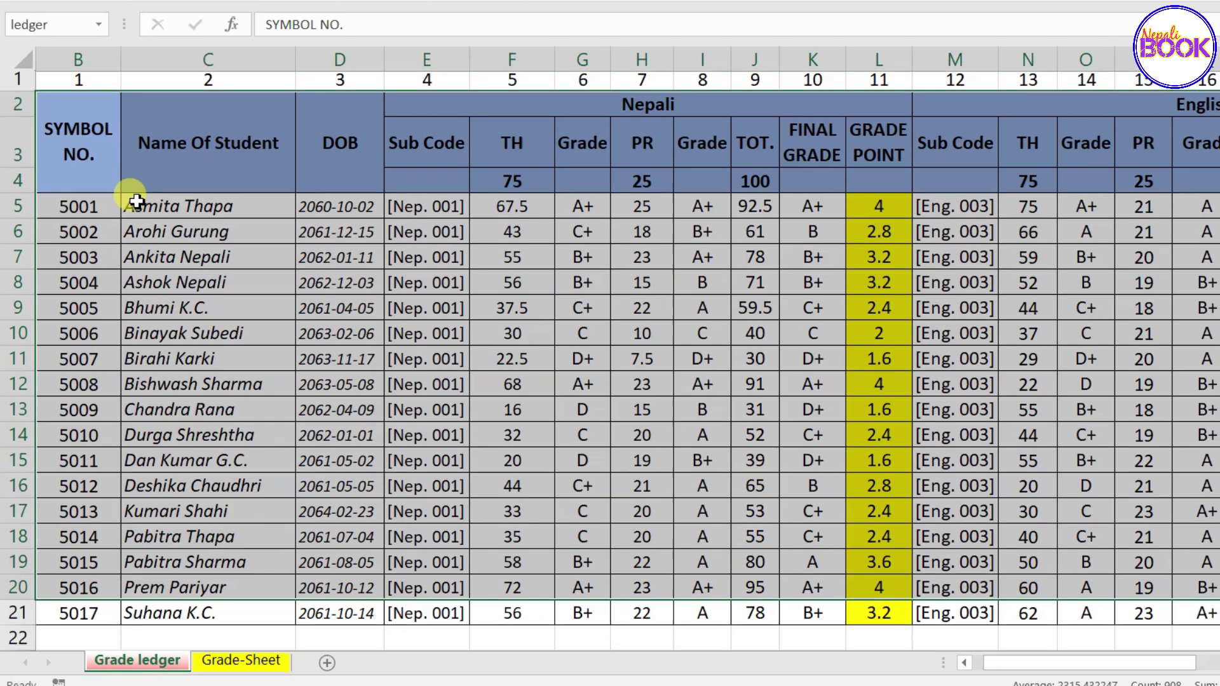
{"action": "scroll", "coordinate": [43, 111], "scroll_direction": "down", "scroll_amount": 1}
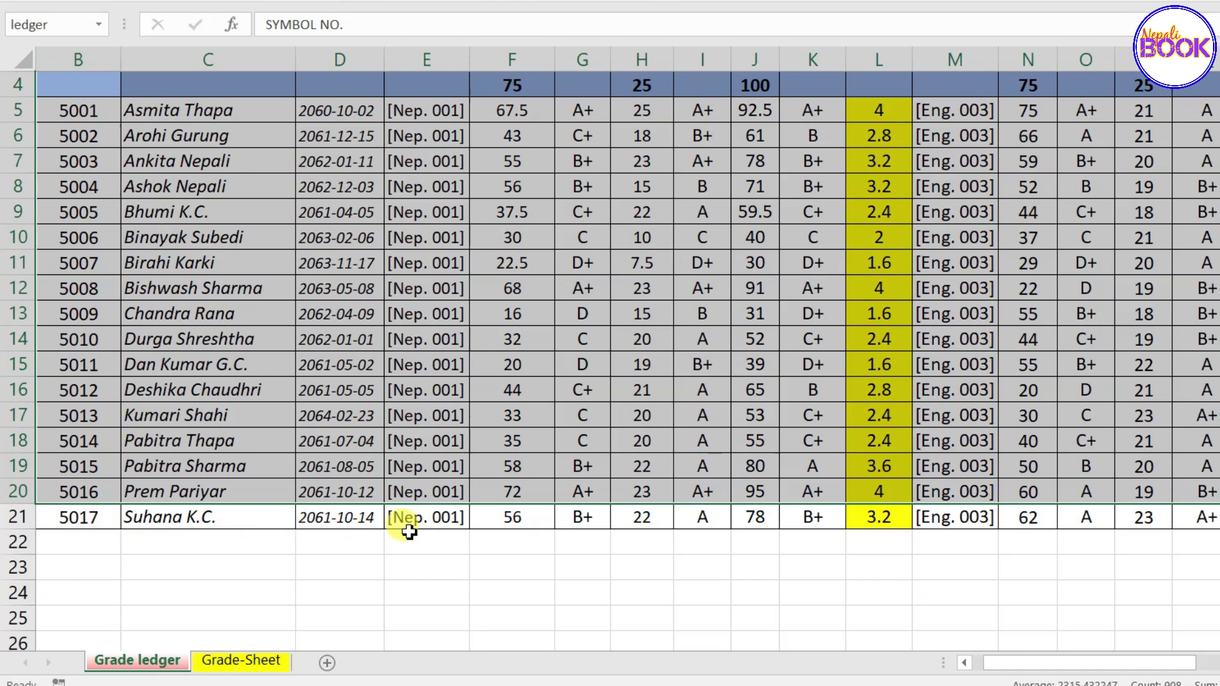
{"action": "left_click_drag", "start_coordinate": [72, 526], "coordinate": [338, 543]}
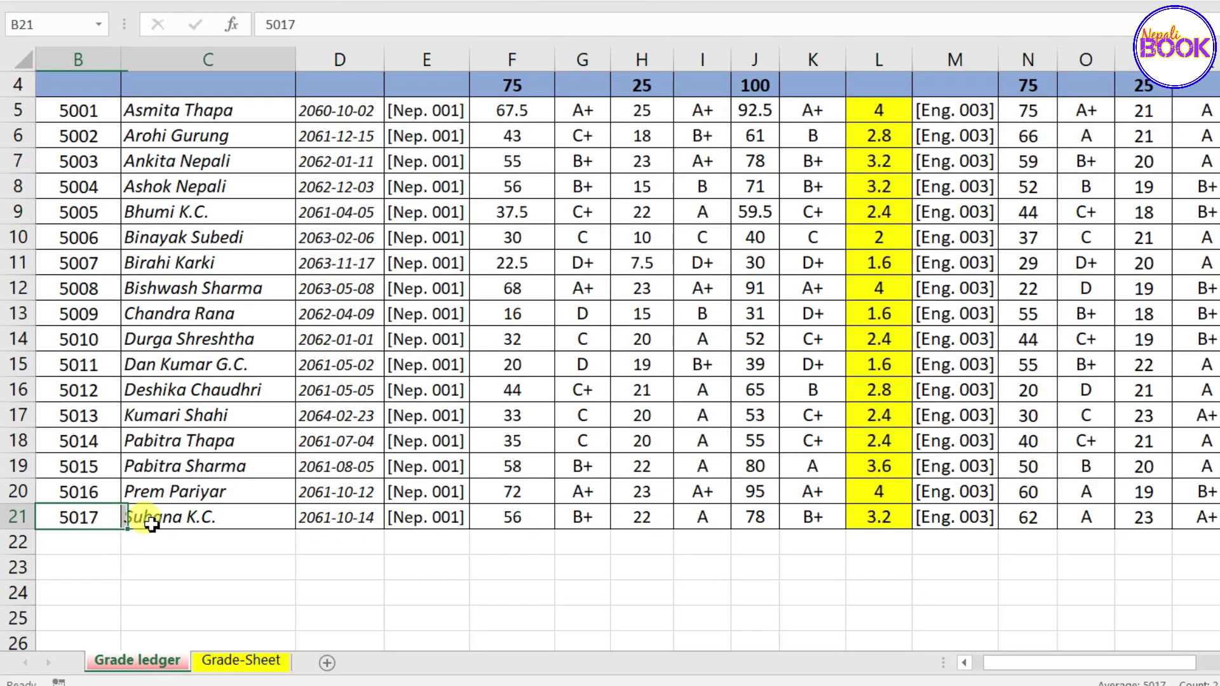
{"action": "left_click", "coordinate": [99, 26]}
{"action": "left_click", "coordinate": [38, 37]}
{"action": "scroll", "coordinate": [127, 344], "scroll_direction": "down", "scroll_amount": 3}
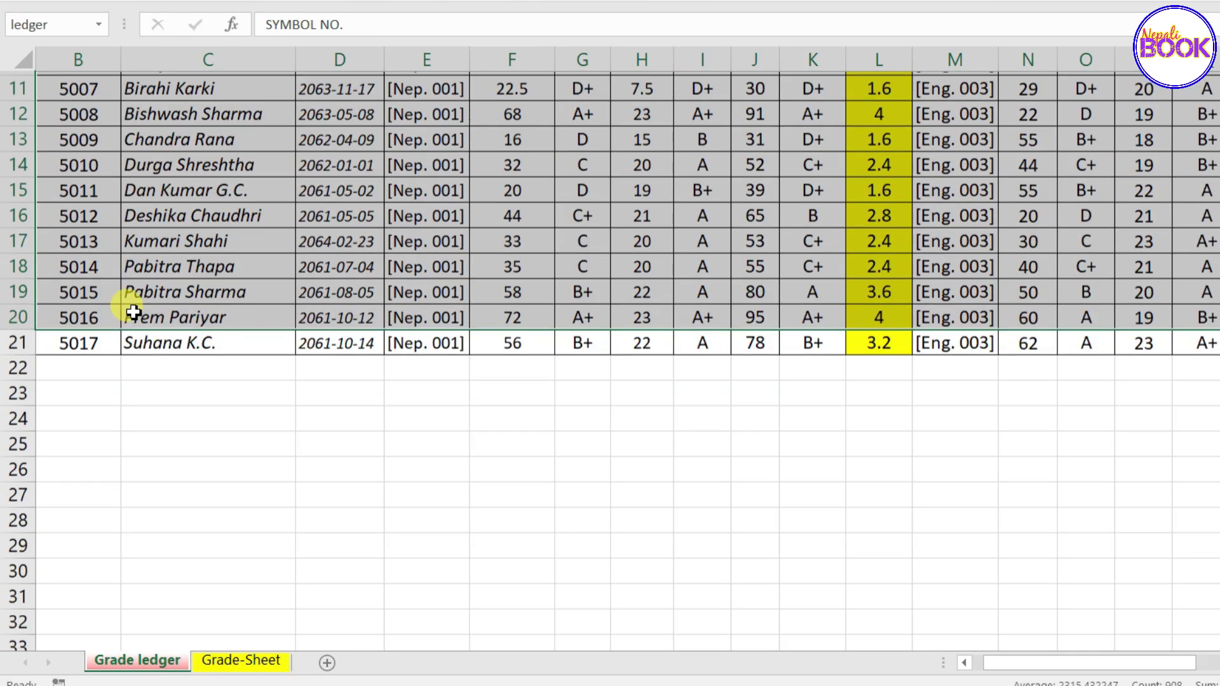
{"action": "scroll", "coordinate": [108, 274], "scroll_direction": "up", "scroll_amount": 3}
{"action": "scroll", "coordinate": [731, 420], "scroll_direction": "down", "scroll_amount": 2}
{"action": "scroll", "coordinate": [424, 457], "scroll_direction": "down", "scroll_amount": 1}
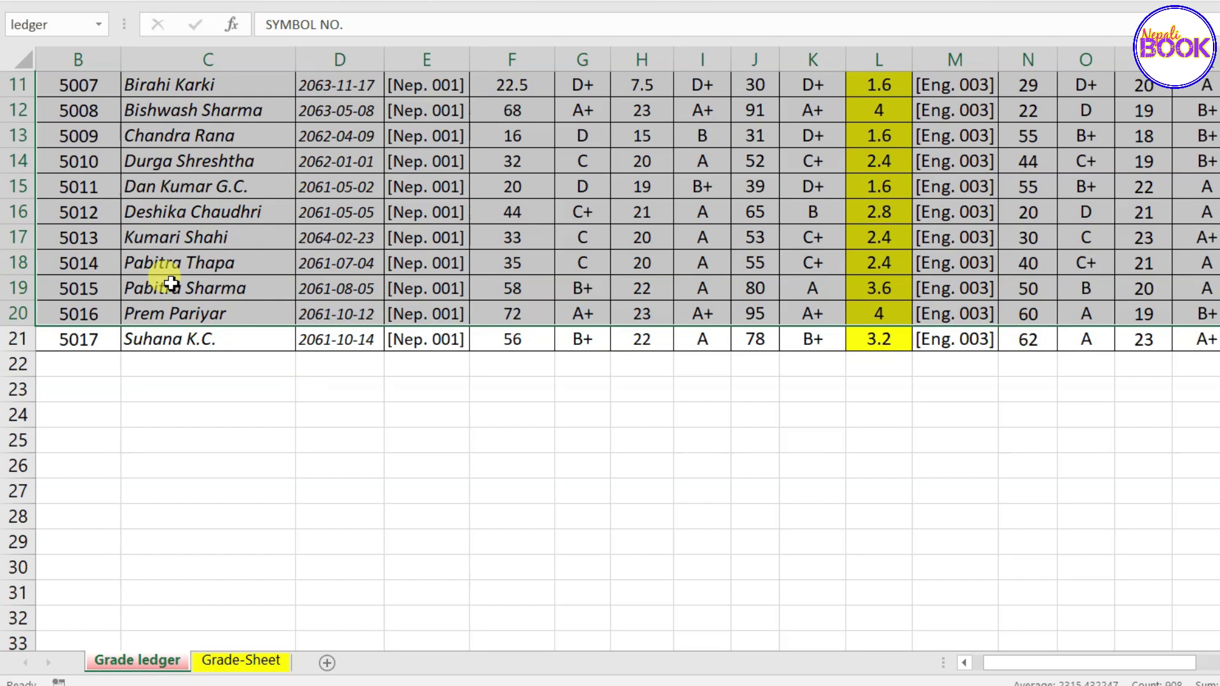
{"action": "mouse_move", "coordinate": [106, 342]}
{"action": "left_mouse_down"}
{"action": "mouse_move", "coordinate": [879, 321]}
{"action": "mouse_move", "coordinate": [925, 335]}
{"action": "left_mouse_up"}
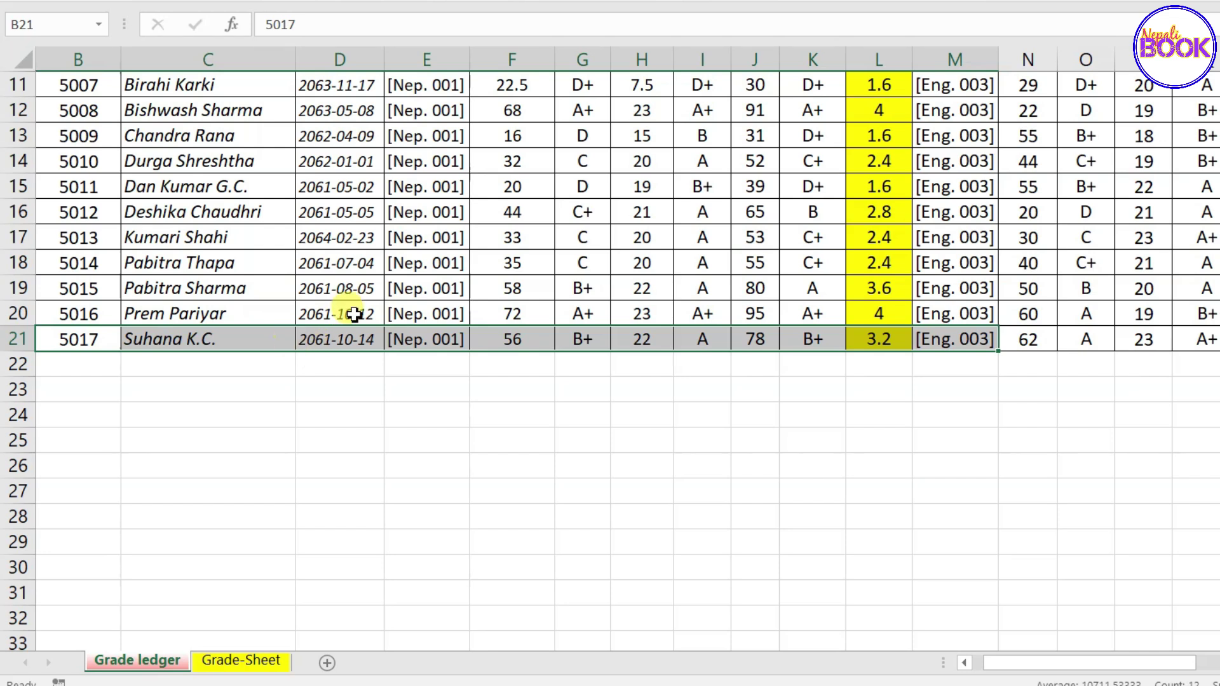
{"action": "left_click", "coordinate": [354, 338]}
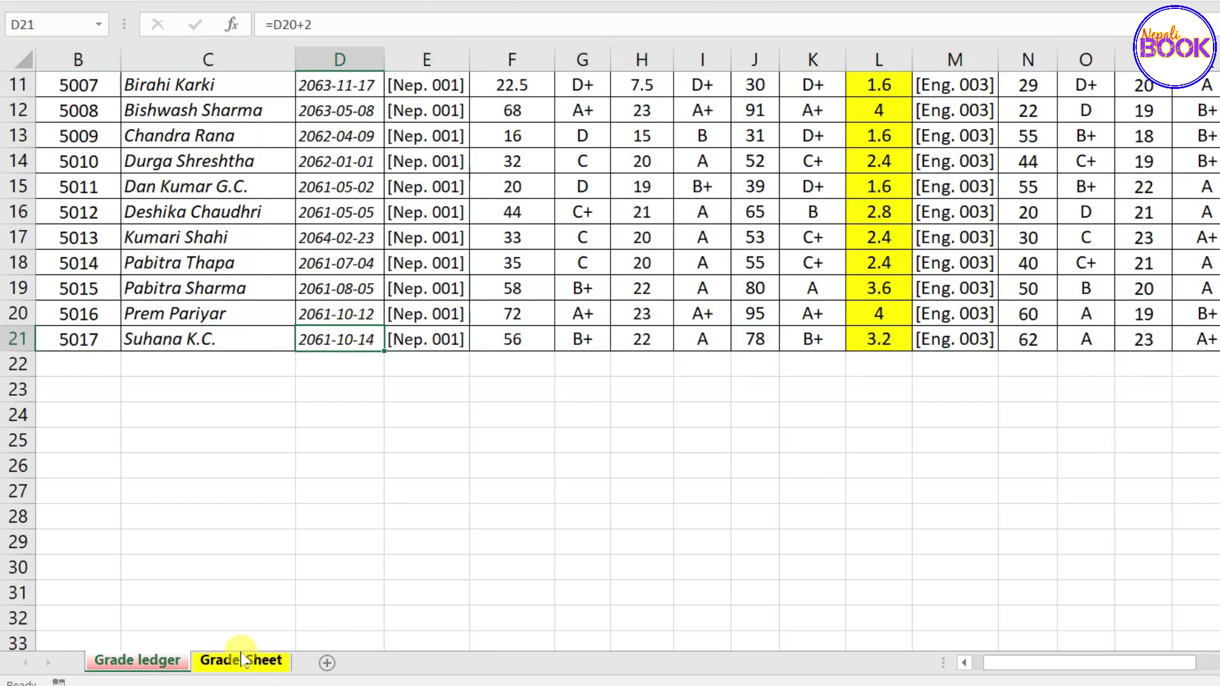
{"action": "scroll", "coordinate": [59, 136], "scroll_direction": "up", "scroll_amount": 4}
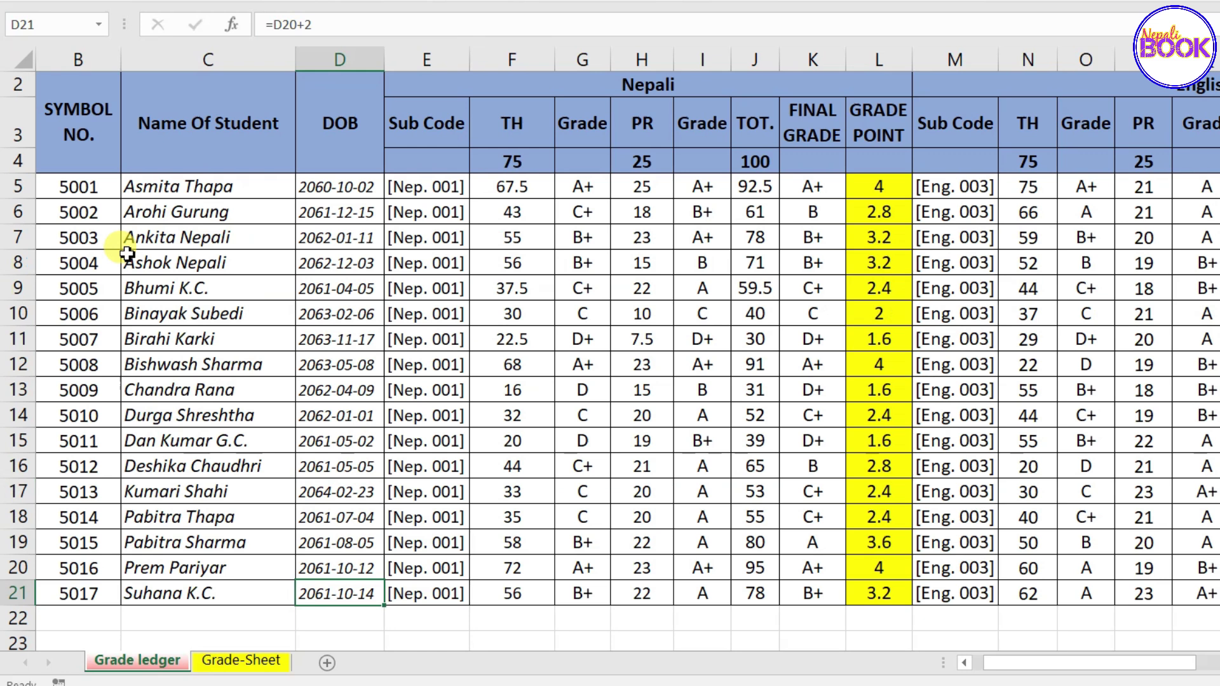
{"action": "mouse_move", "coordinate": [43, 130]}
{"action": "left_mouse_down"}
{"action": "mouse_move", "coordinate": [910, 605]}
{"action": "mouse_move", "coordinate": [1124, 56]}
{"action": "left_mouse_up"}
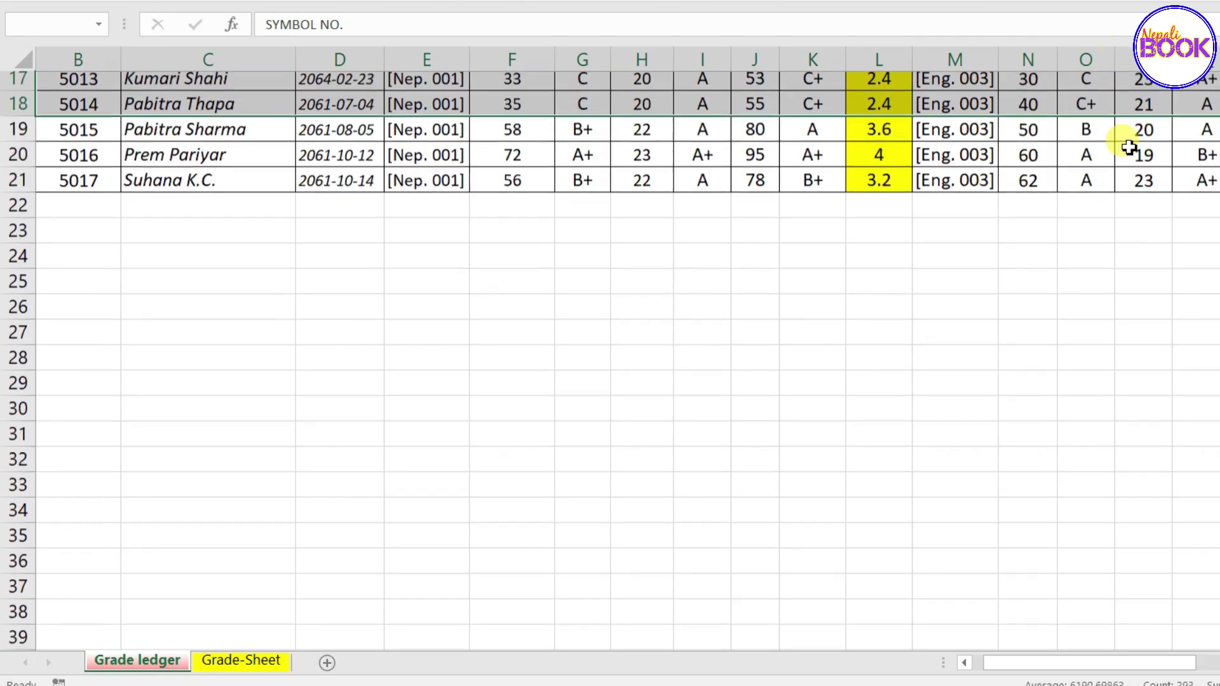
{"action": "mouse_move", "coordinate": [1123, 56]}
{"action": "left_mouse_down"}
{"action": "mouse_move", "coordinate": [1098, 187]}
{"action": "mouse_move", "coordinate": [1081, 188]}
{"action": "left_mouse_up"}
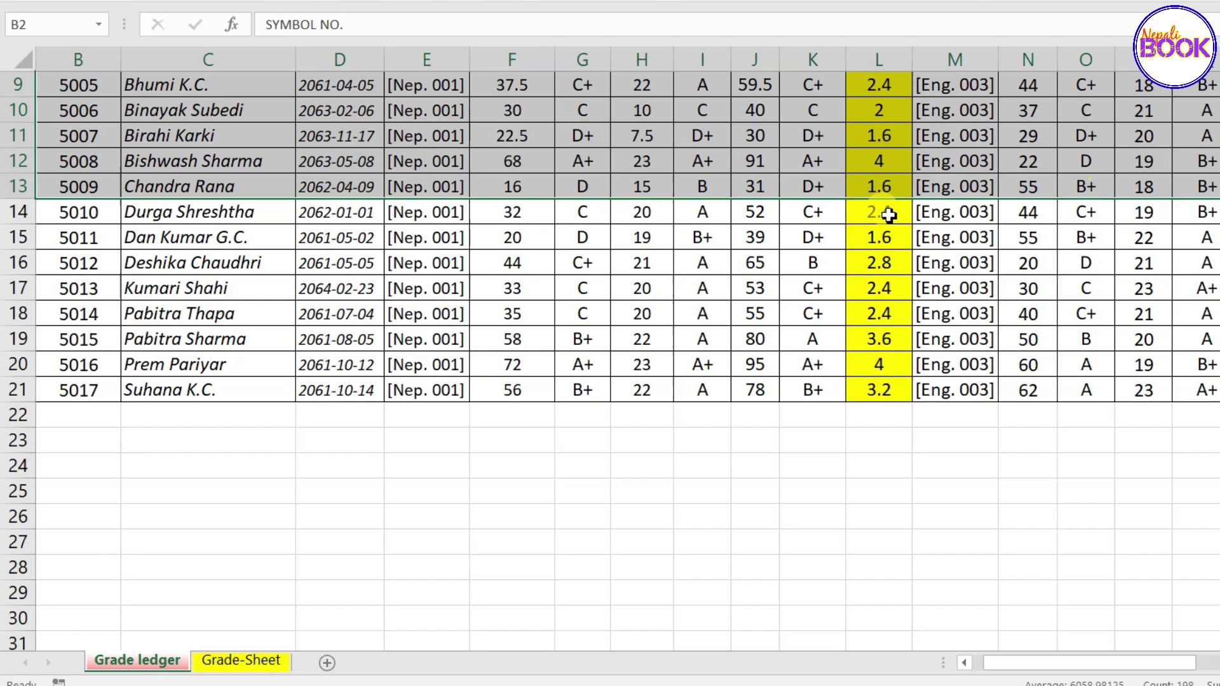
{"action": "scroll", "coordinate": [888, 215], "scroll_direction": "up", "scroll_amount": 3}
{"action": "scroll", "coordinate": [841, 217], "scroll_direction": "down", "scroll_amount": 2}
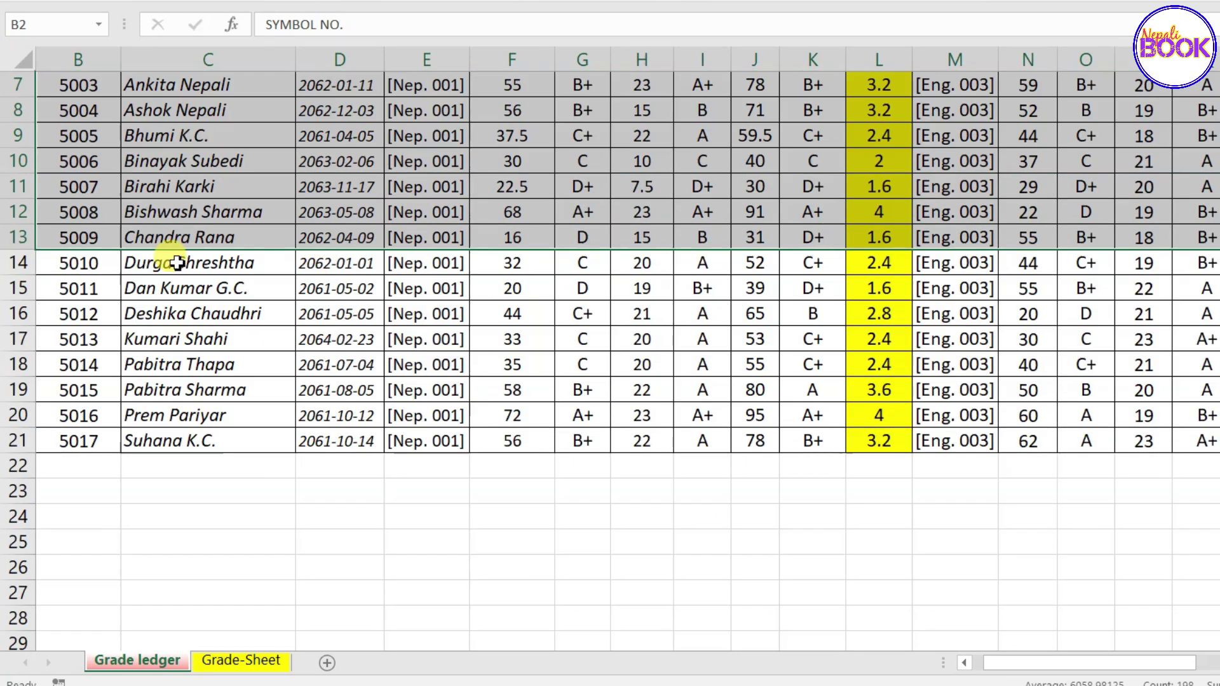
{"action": "scroll", "coordinate": [95, 265], "scroll_direction": "up", "scroll_amount": 2}
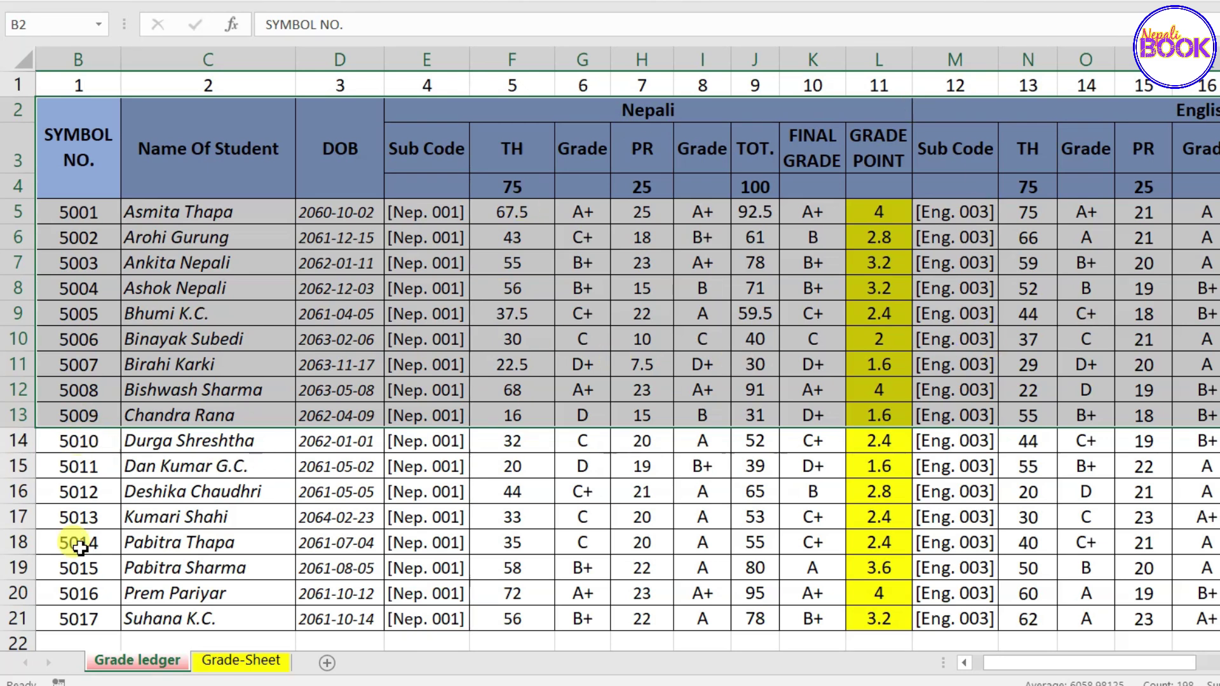
{"action": "scroll", "coordinate": [90, 566], "scroll_direction": "down", "scroll_amount": 2}
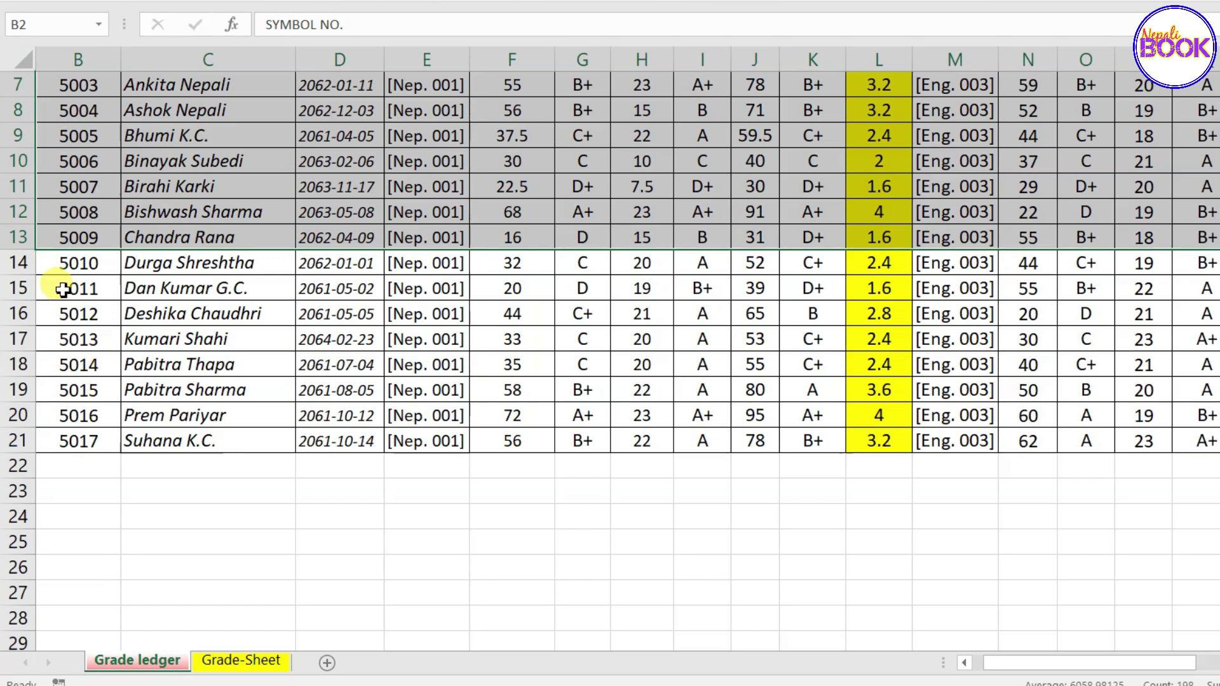
{"action": "scroll", "coordinate": [115, 345], "scroll_direction": "up", "scroll_amount": 2}
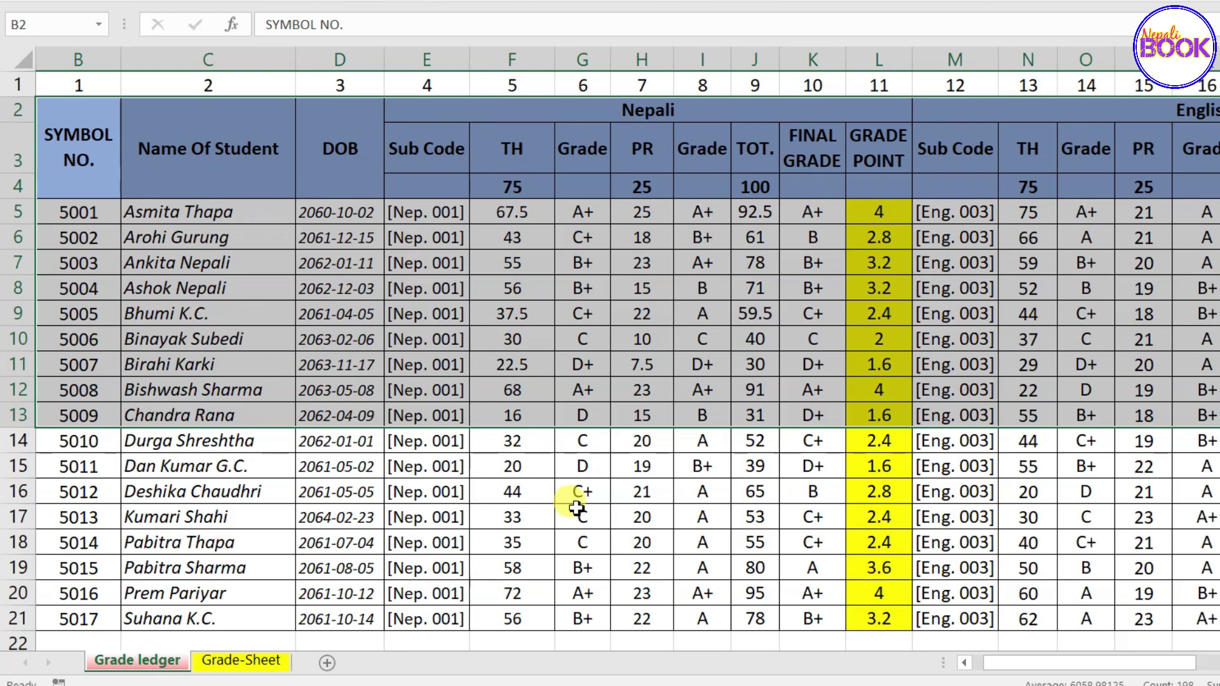
{"action": "scroll", "coordinate": [576, 508], "scroll_direction": "down", "scroll_amount": 1}
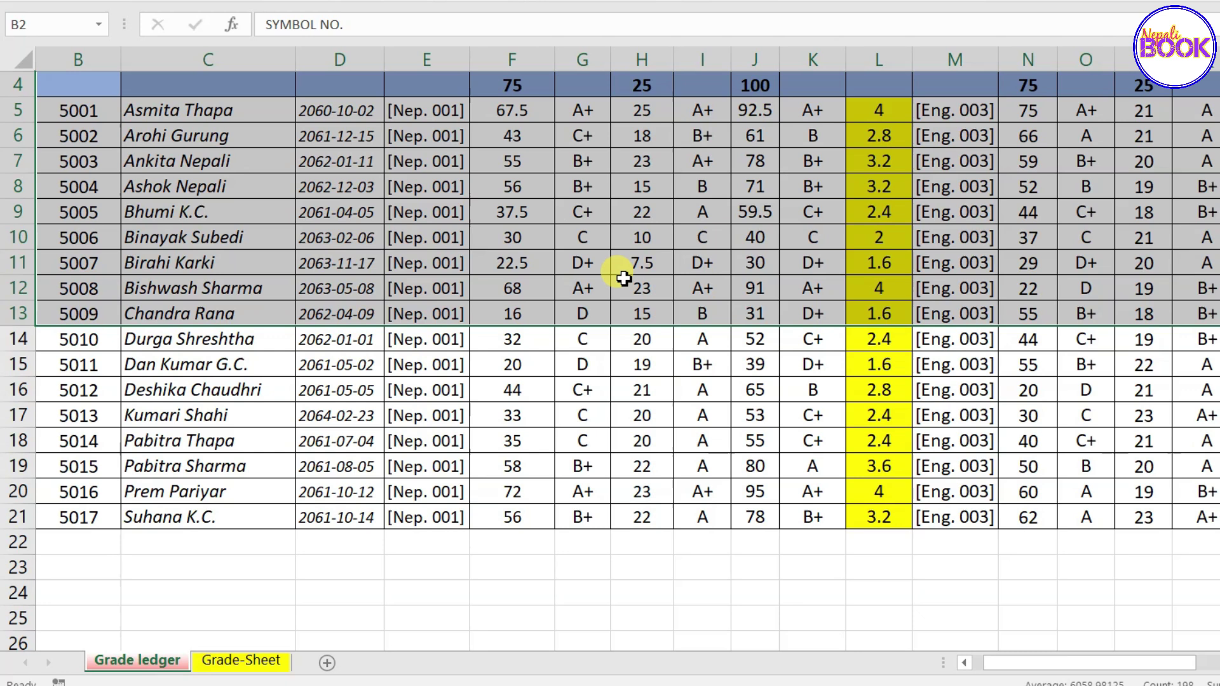
{"action": "left_click", "coordinate": [236, 497]}
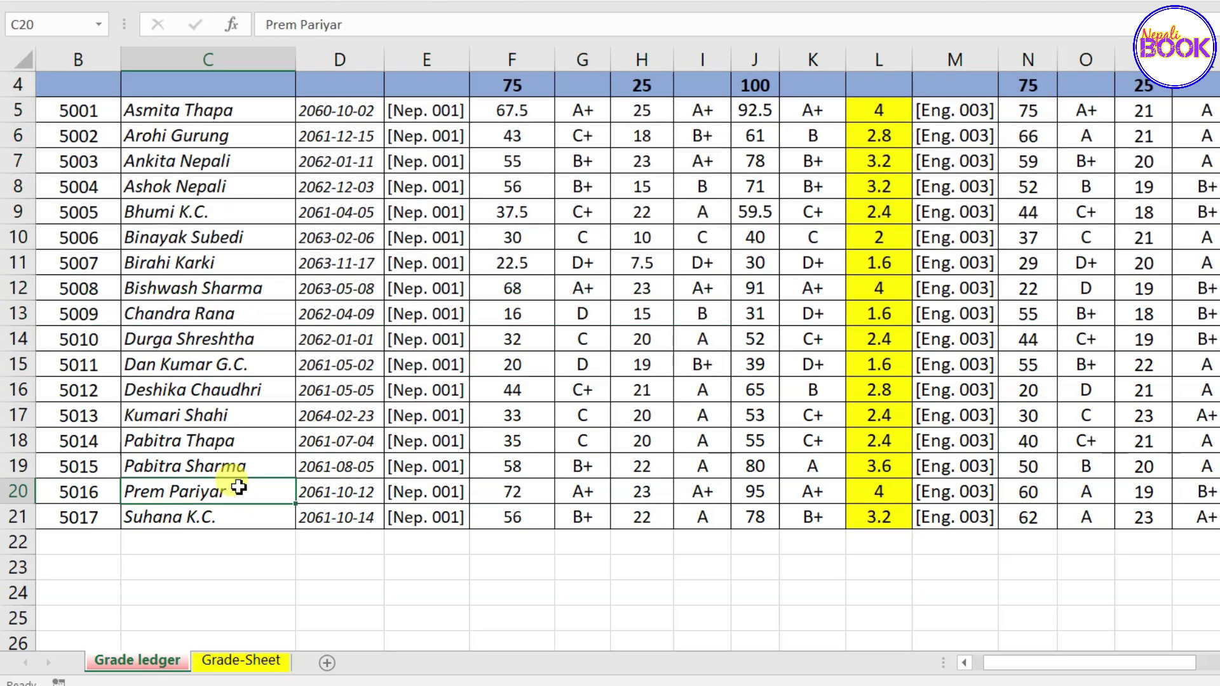
{"action": "left_click", "coordinate": [240, 661]}
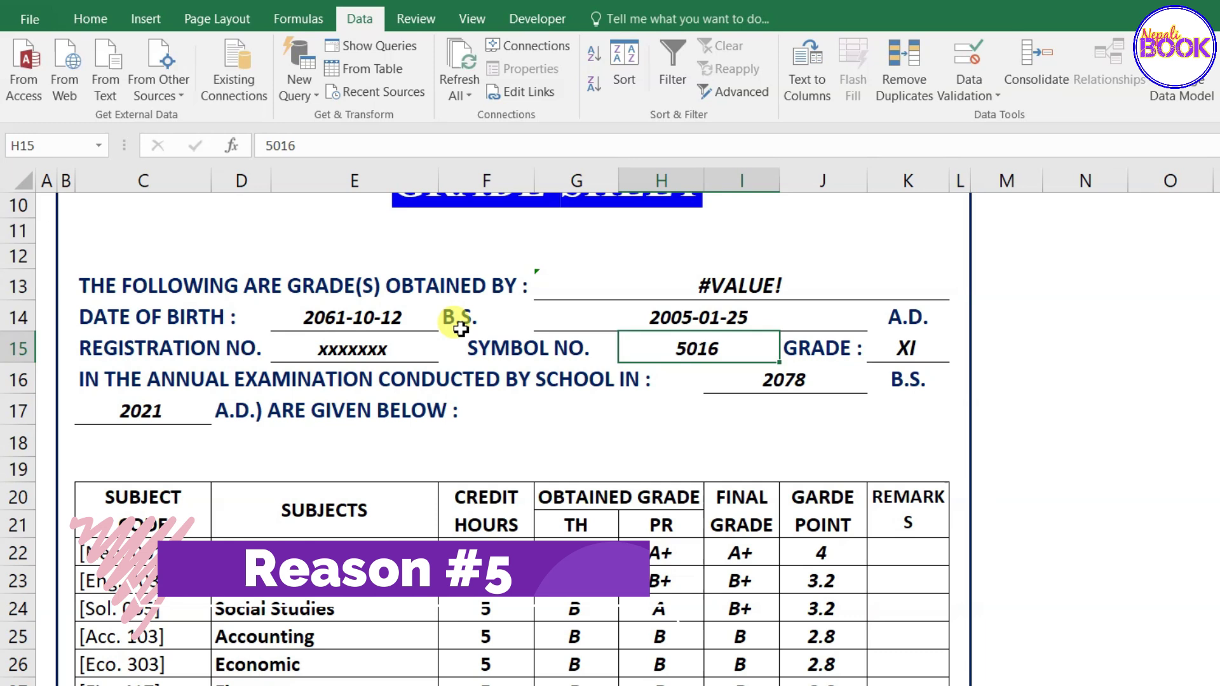
{"action": "left_click", "coordinate": [339, 317]}
{"action": "left_click_drag", "start_coordinate": [486, 552], "coordinate": [822, 680]}
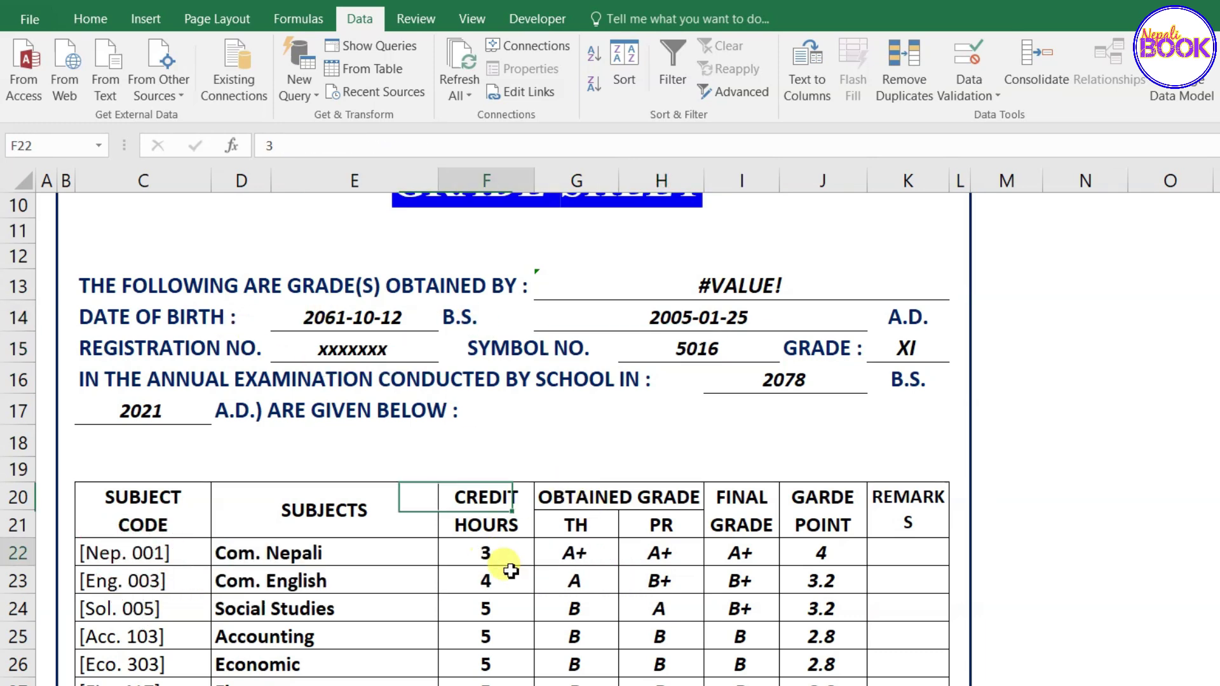
{"action": "left_click", "coordinate": [720, 273]}
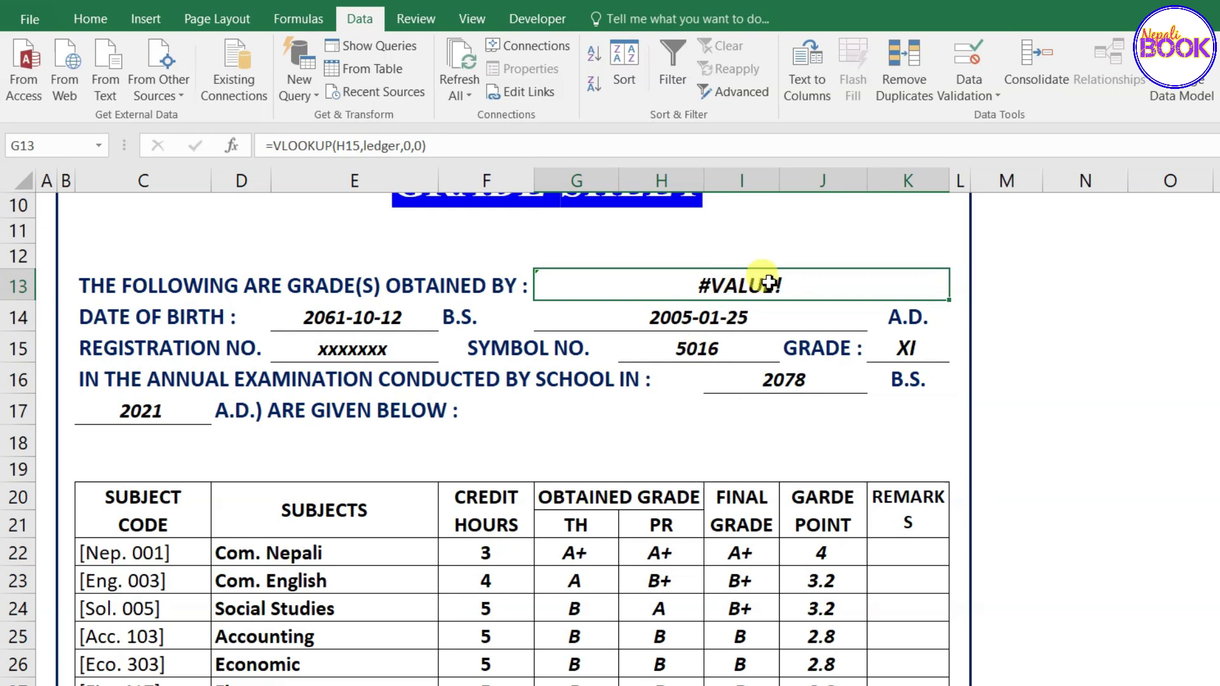
Step: Change the G13 VLOOKUP column index from 0 to 2 so the name for symbol 5016 appears
{"action": "double_click", "coordinate": [769, 283]}
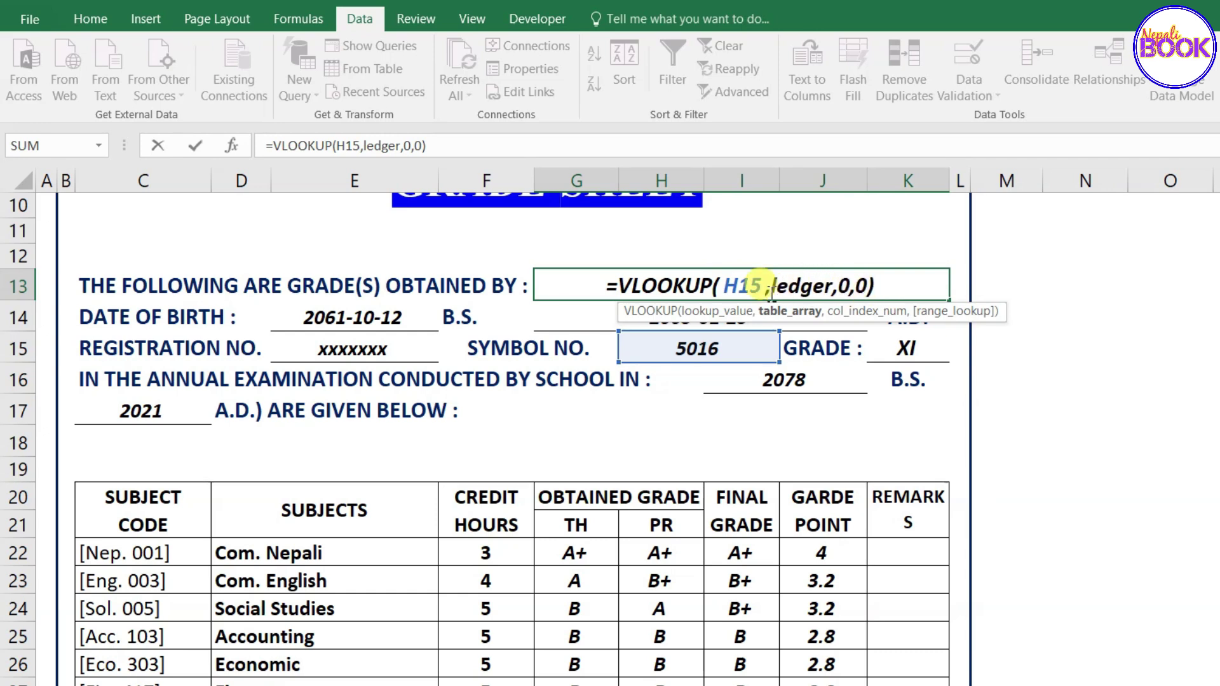
{"action": "double_click", "coordinate": [844, 287]}
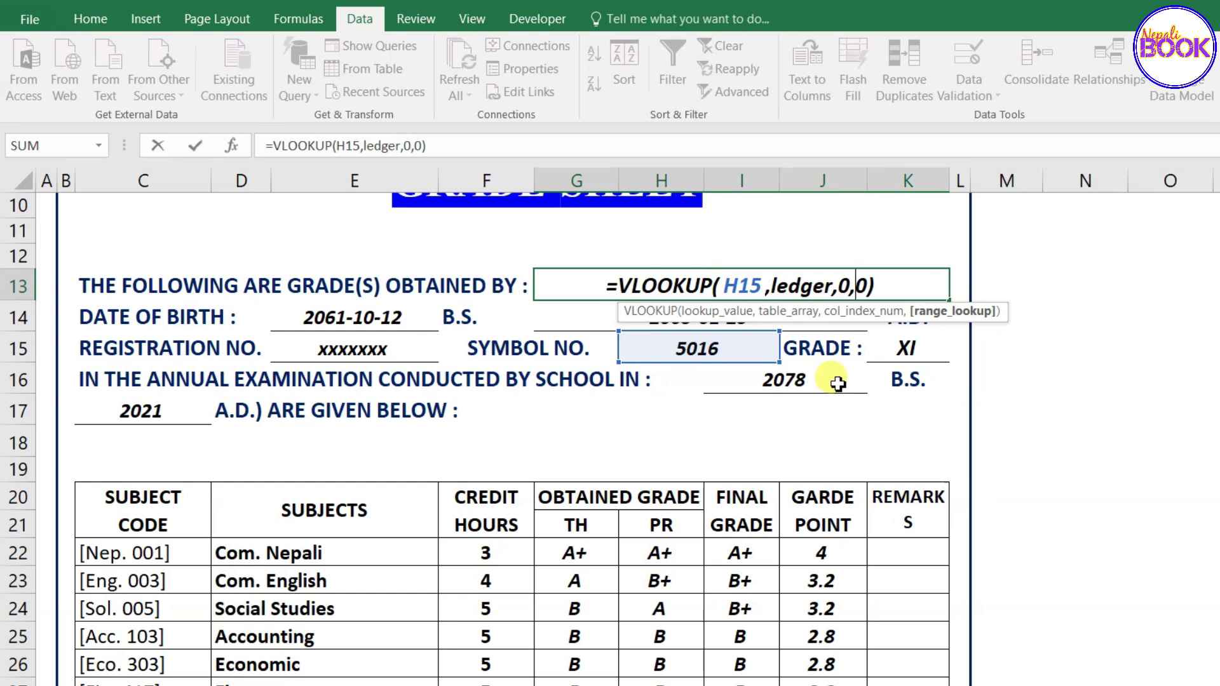
{"action": "double_click", "coordinate": [843, 286]}
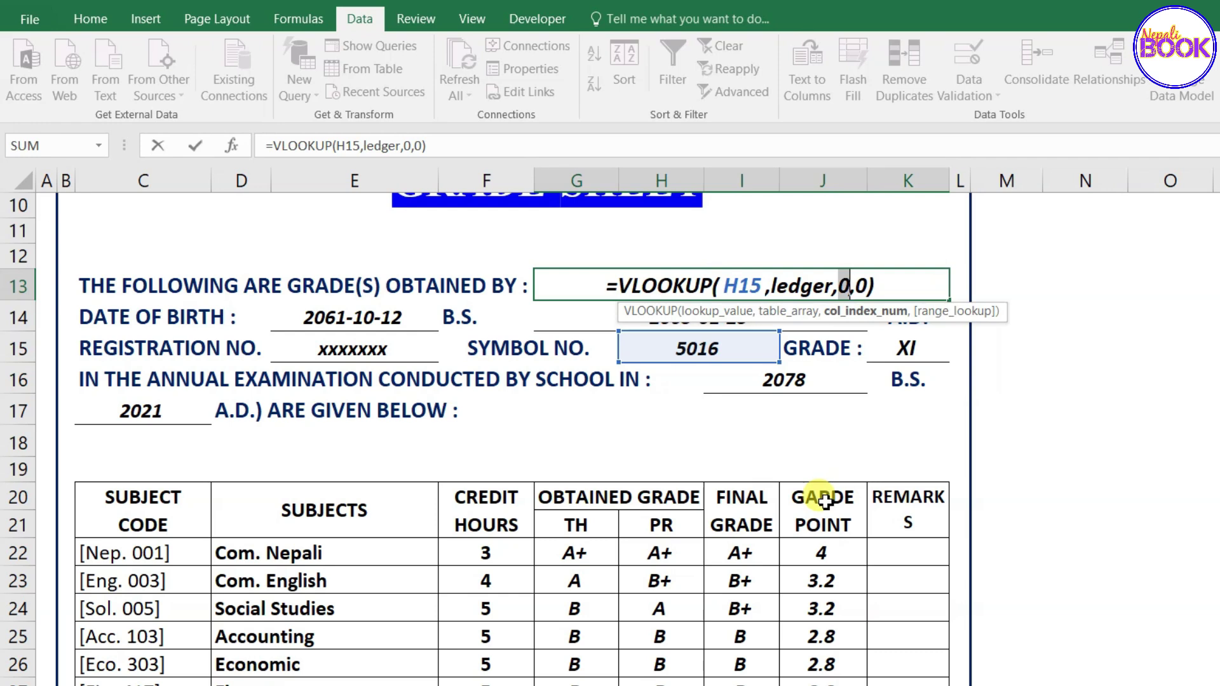
{"action": "type", "text": "2"}
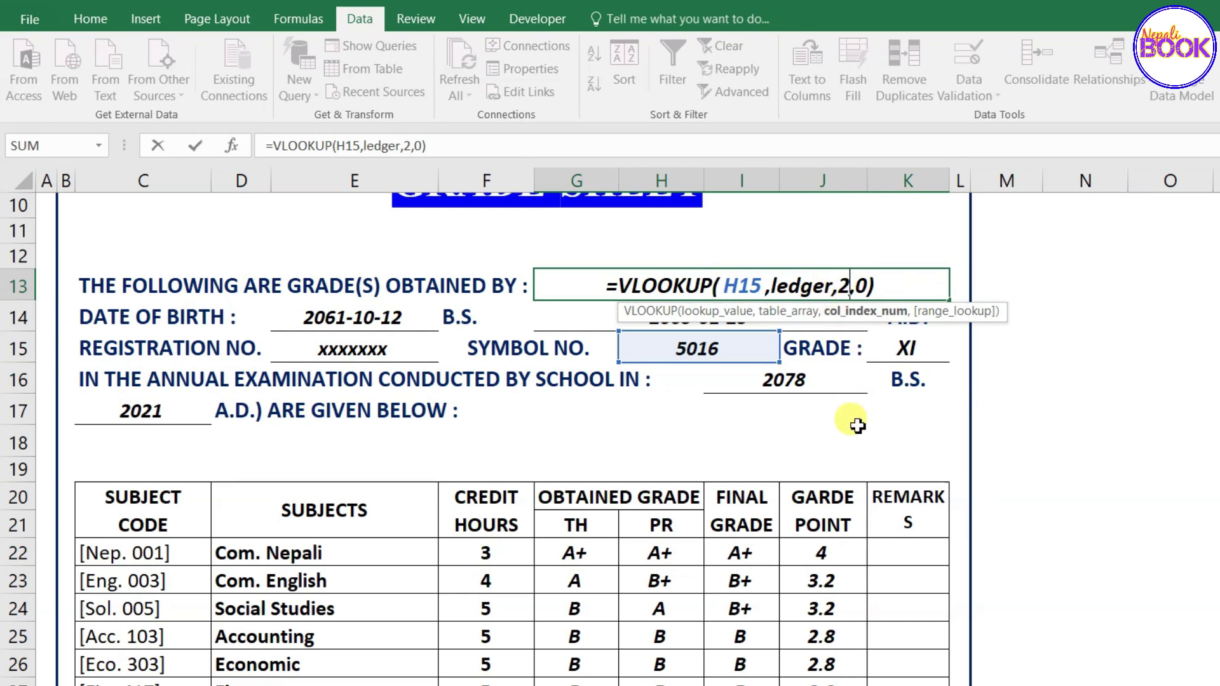
{"action": "key", "text": "Return"}
{"action": "left_click", "coordinate": [702, 283]}
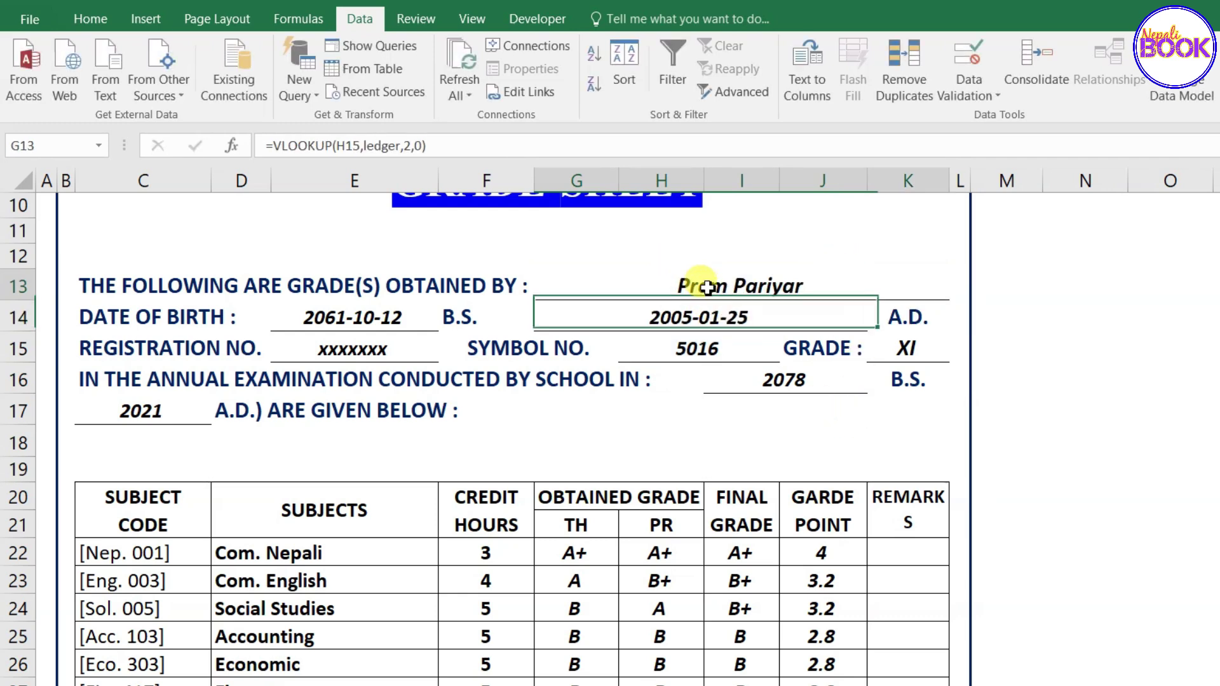
{"action": "left_click", "coordinate": [738, 348]}
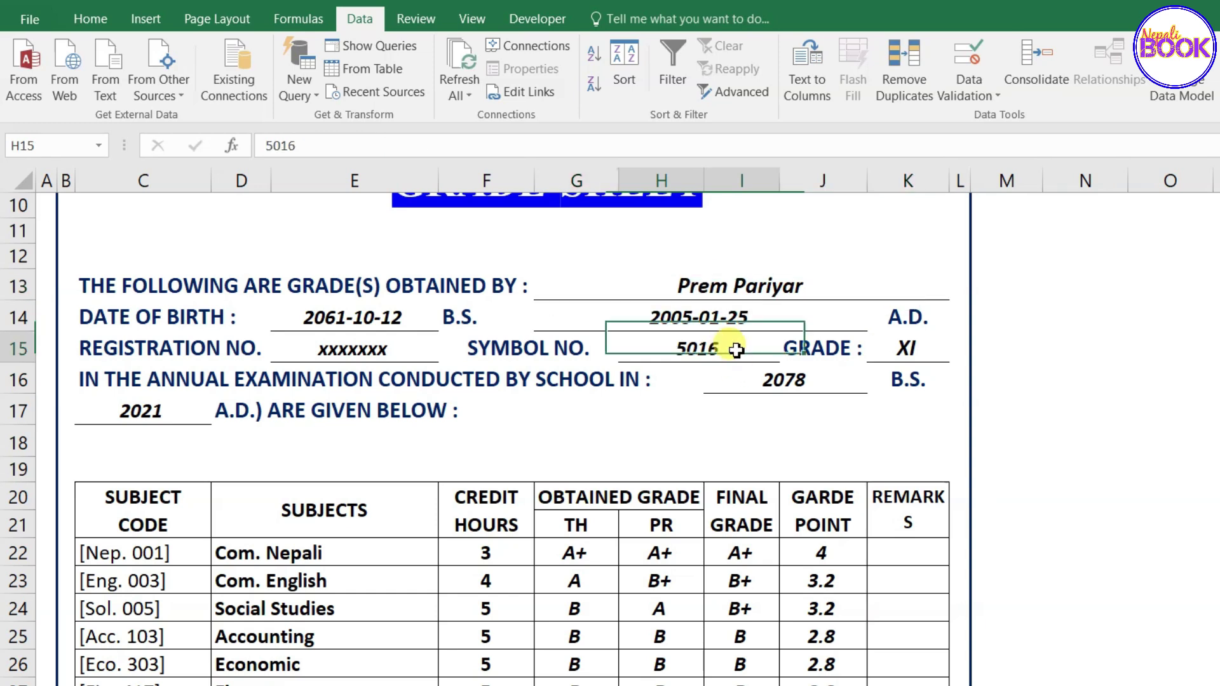
{"action": "left_click", "coordinate": [739, 282]}
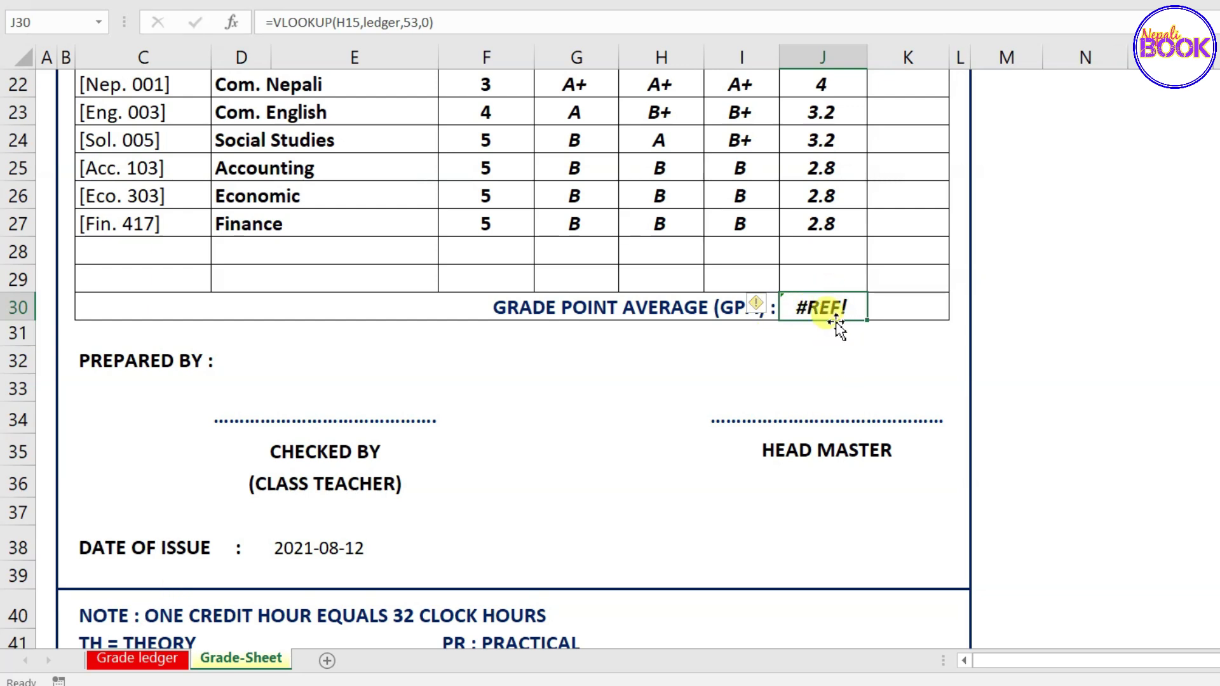
Step: Inspect column number 53 in the J30 GPA lookup, then open the Grade ledger sheet
{"action": "double_click", "coordinate": [843, 309]}
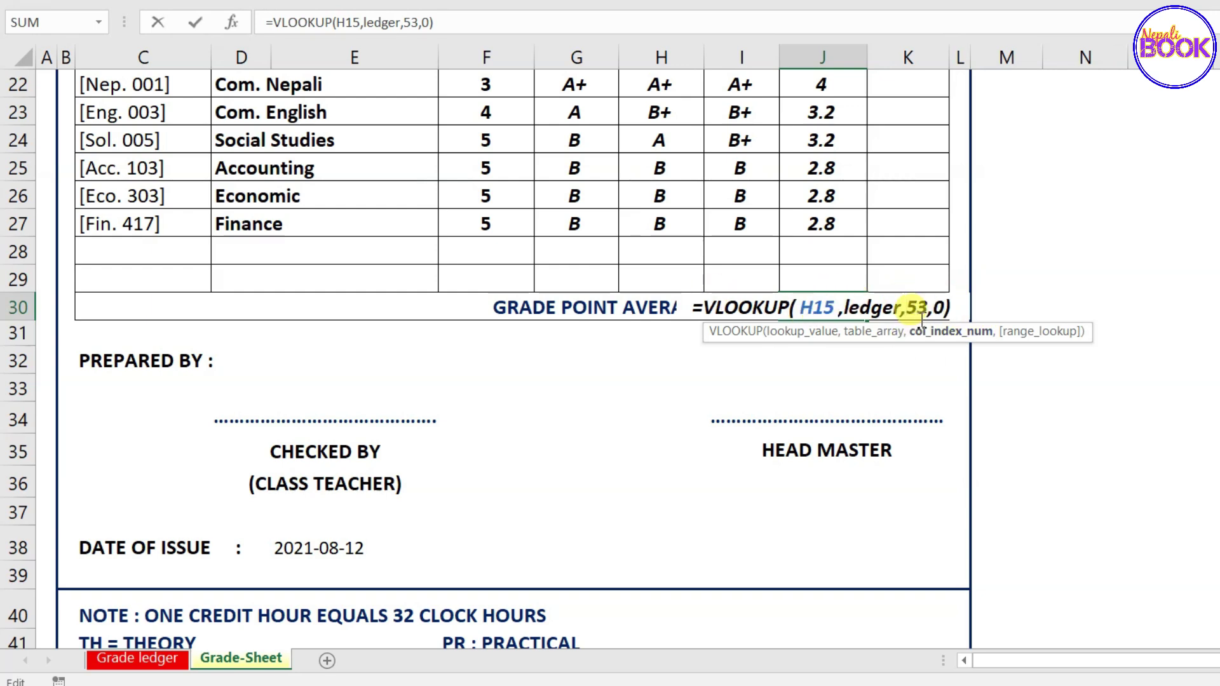
{"action": "left_click_drag", "start_coordinate": [908, 308], "coordinate": [938, 310]}
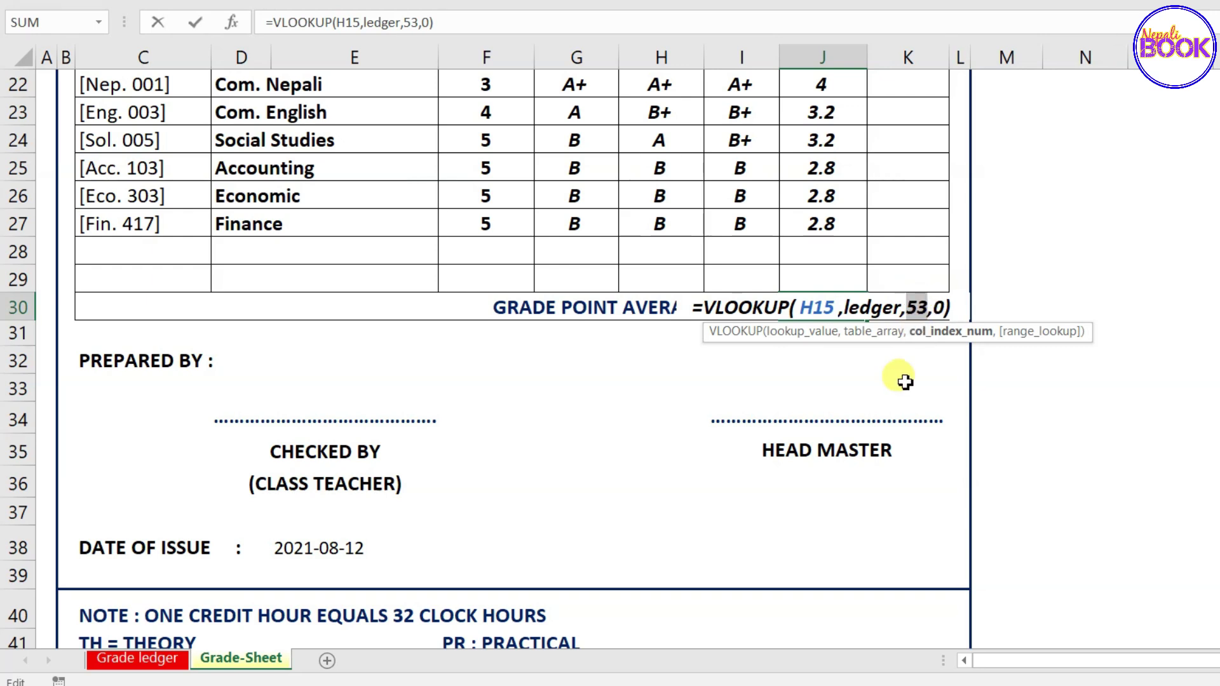
{"action": "key", "text": "Return"}
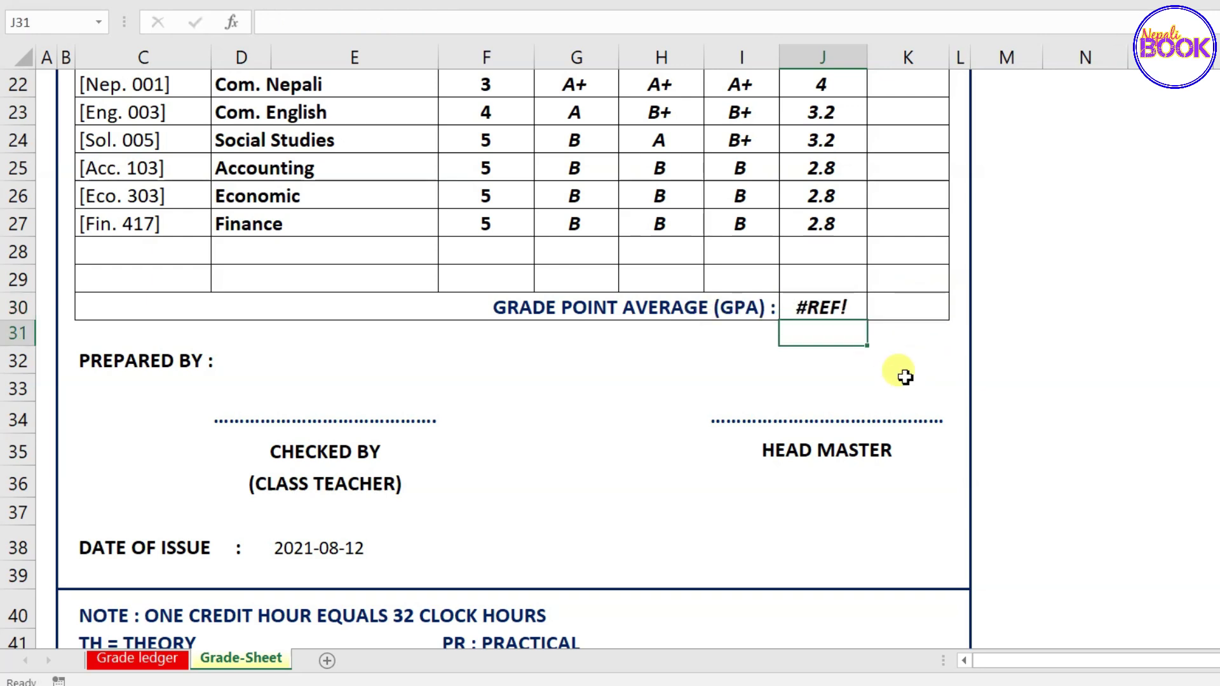
{"action": "left_click", "coordinate": [159, 661]}
Step: Scan the ledger's column-number row, scrolling right toward the GPA column
{"action": "scroll", "coordinate": [835, 533], "scroll_direction": "up", "scroll_amount": 2}
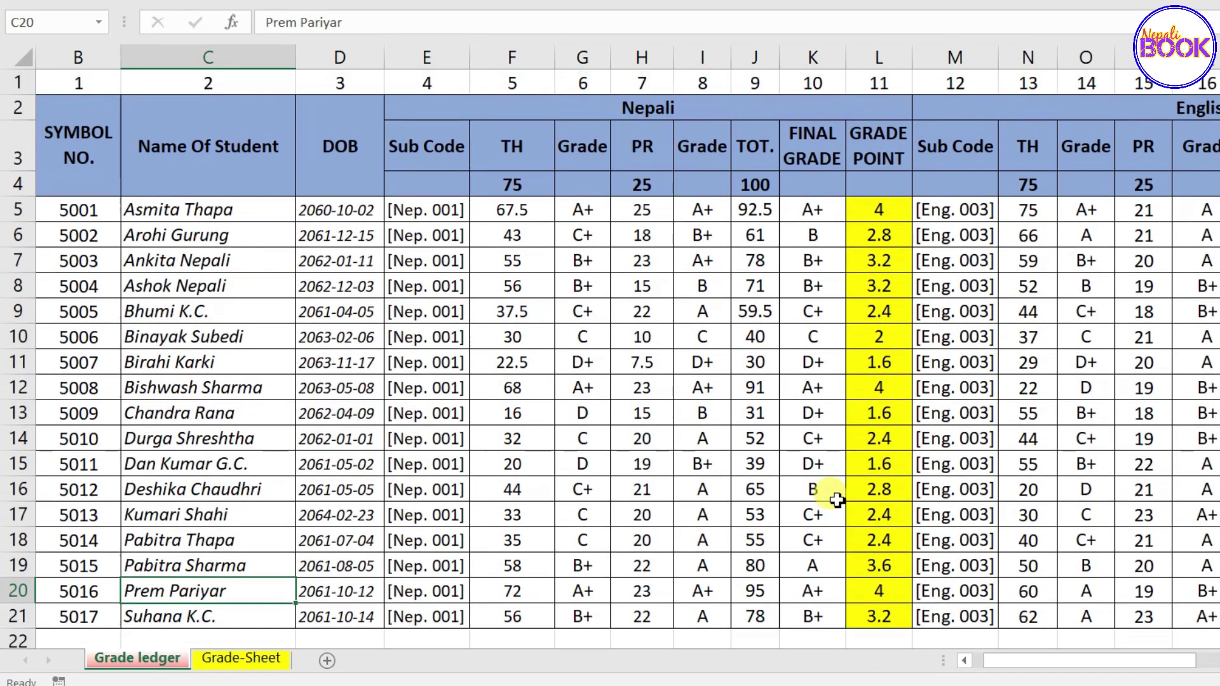
{"action": "mouse_move", "coordinate": [79, 82]}
{"action": "left_mouse_down"}
{"action": "mouse_move", "coordinate": [431, 103]}
{"action": "mouse_move", "coordinate": [77, 83]}
{"action": "mouse_move", "coordinate": [1217, 83]}
{"action": "left_mouse_up"}
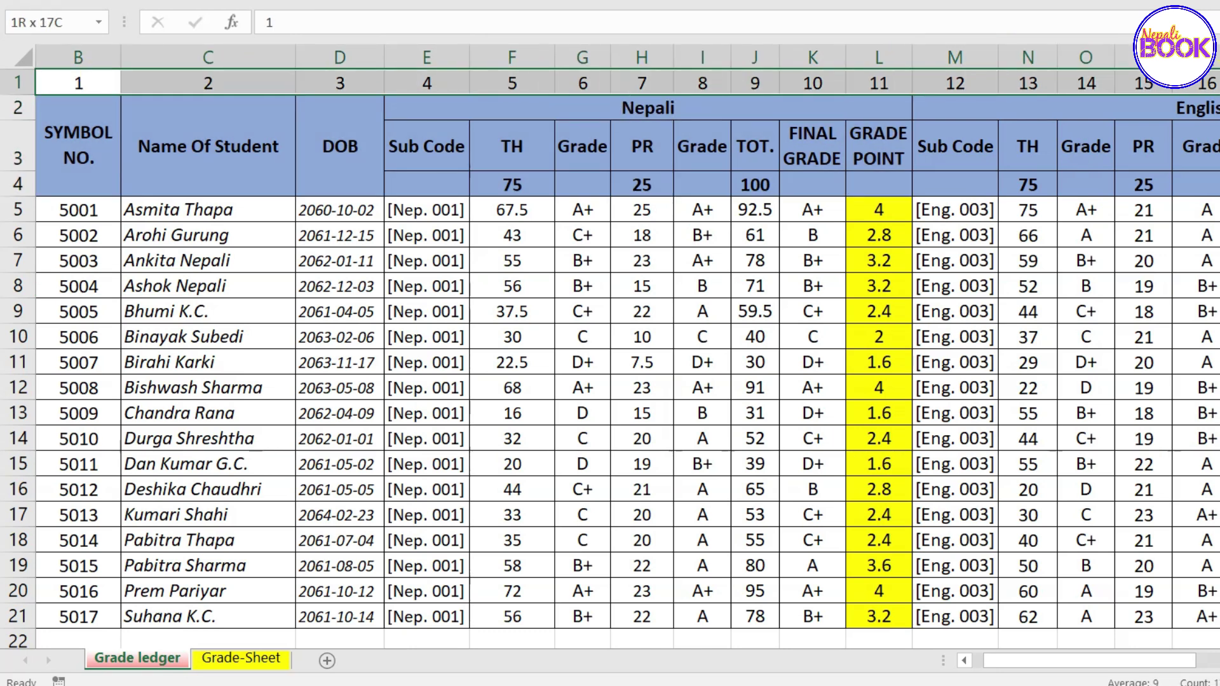
{"action": "left_click", "coordinate": [816, 363]}
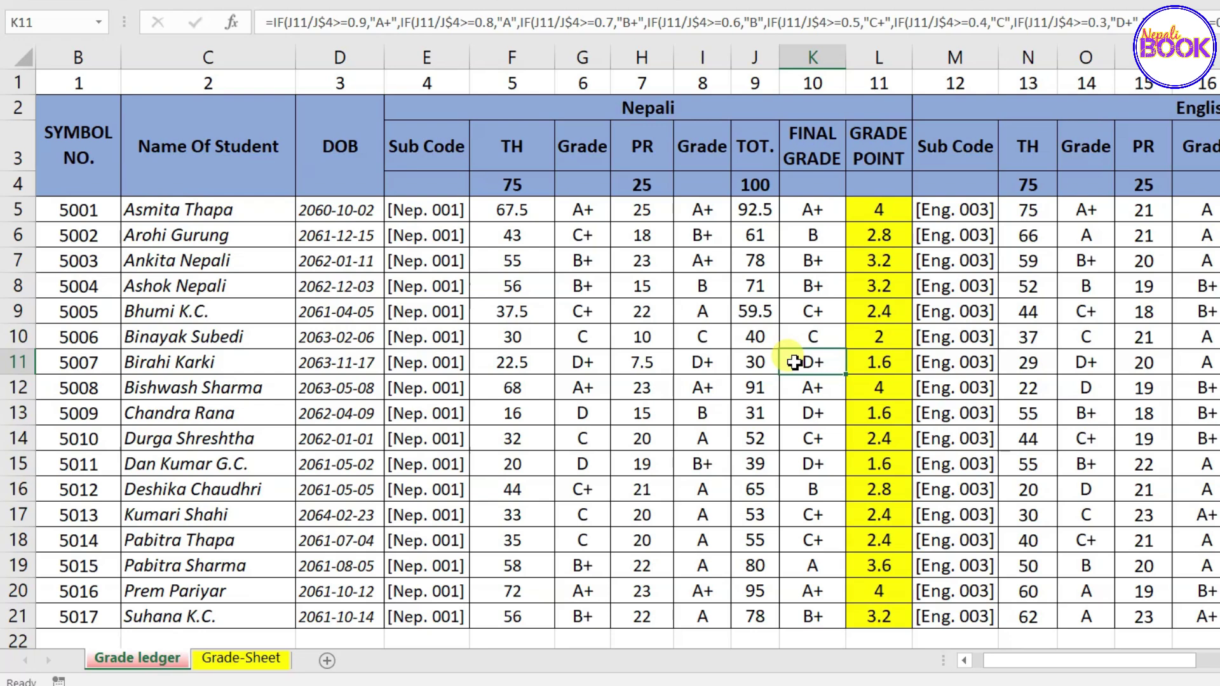
{"action": "scroll", "coordinate": [795, 363], "scroll_direction": "right", "scroll_amount": 4}
{"action": "scroll", "coordinate": [794, 362], "scroll_direction": "right", "scroll_amount": 3}
{"action": "scroll", "coordinate": [794, 362], "scroll_direction": "right", "scroll_amount": 4}
{"action": "scroll", "coordinate": [794, 362], "scroll_direction": "right", "scroll_amount": 4}
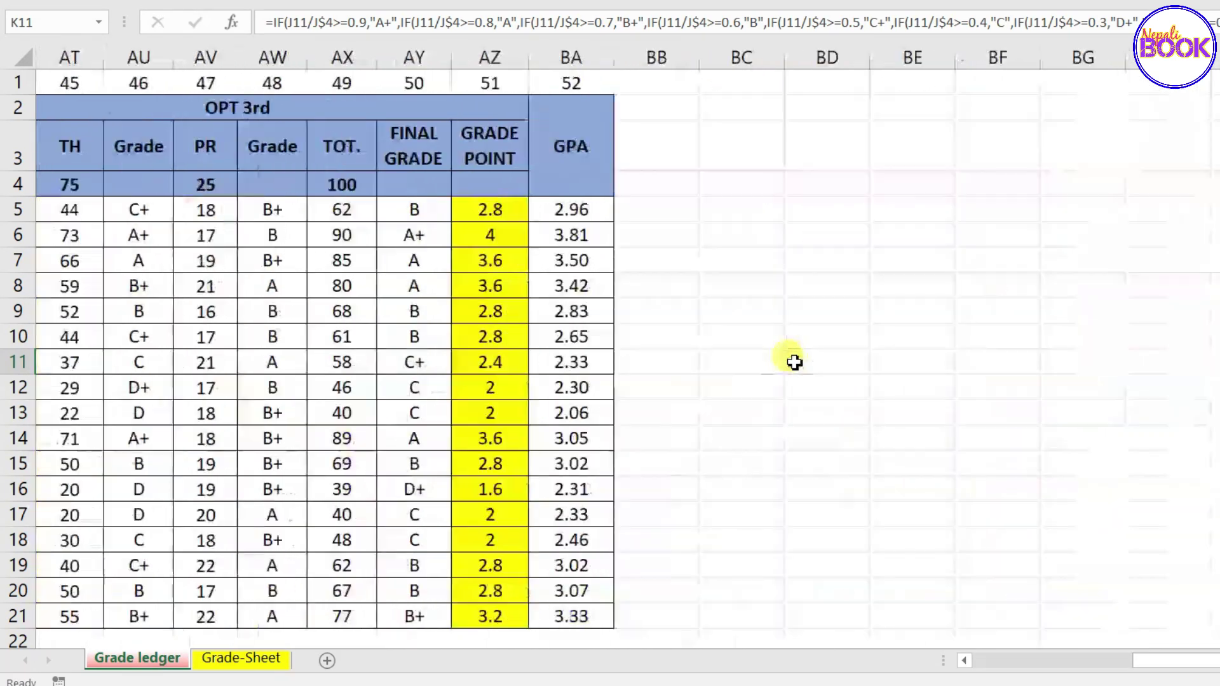
{"action": "scroll", "coordinate": [794, 362], "scroll_direction": "right", "scroll_amount": 2}
{"action": "scroll", "coordinate": [795, 363], "scroll_direction": "left", "scroll_amount": 3}
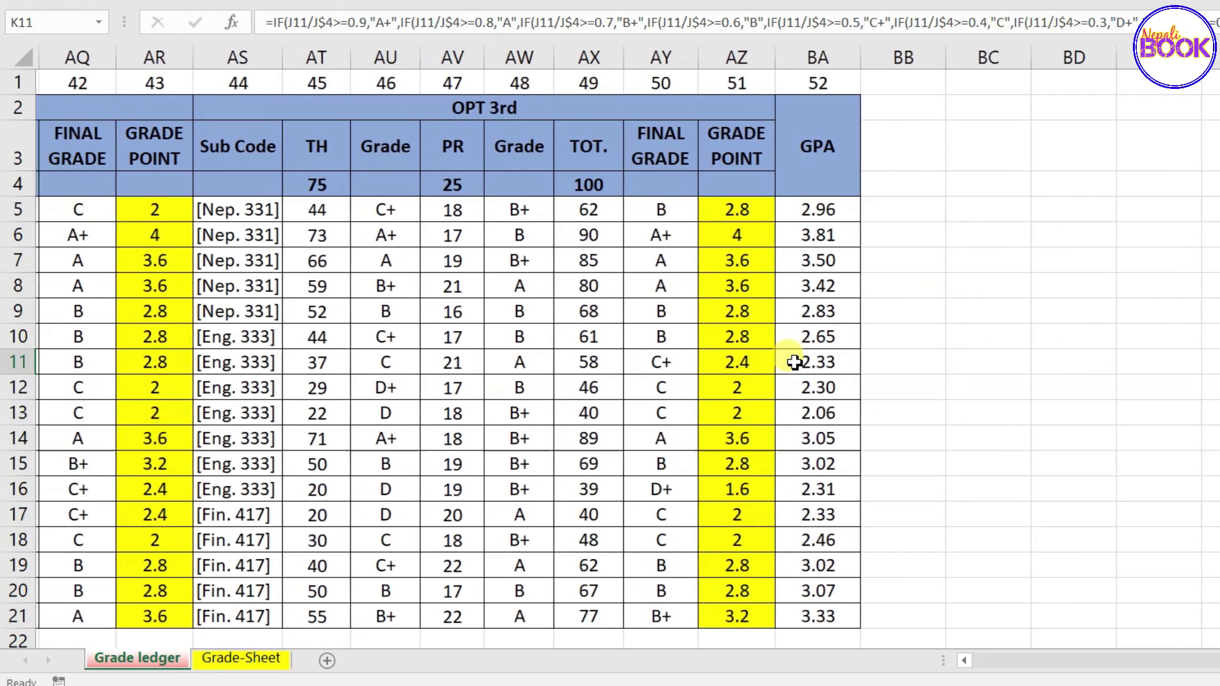
Step: Confirm the GPA column BA is numbered 52, then return to the Grade-Sheet
{"action": "left_click", "coordinate": [803, 80]}
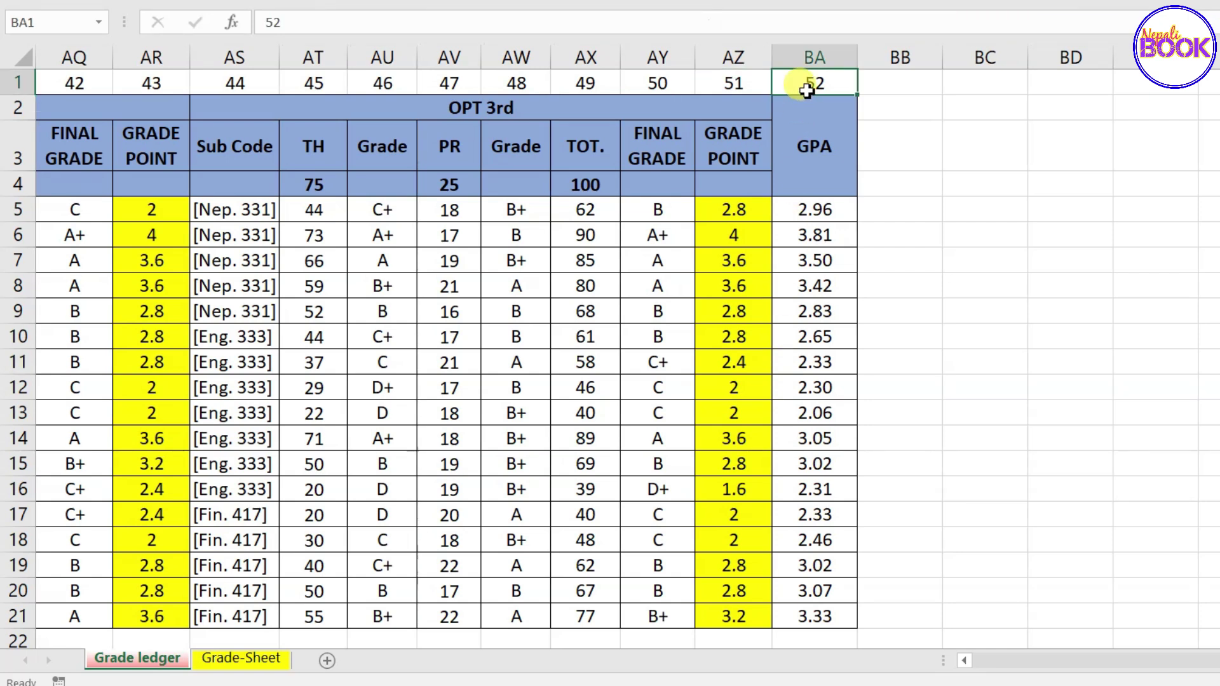
{"action": "left_click_drag", "start_coordinate": [809, 119], "coordinate": [826, 439]}
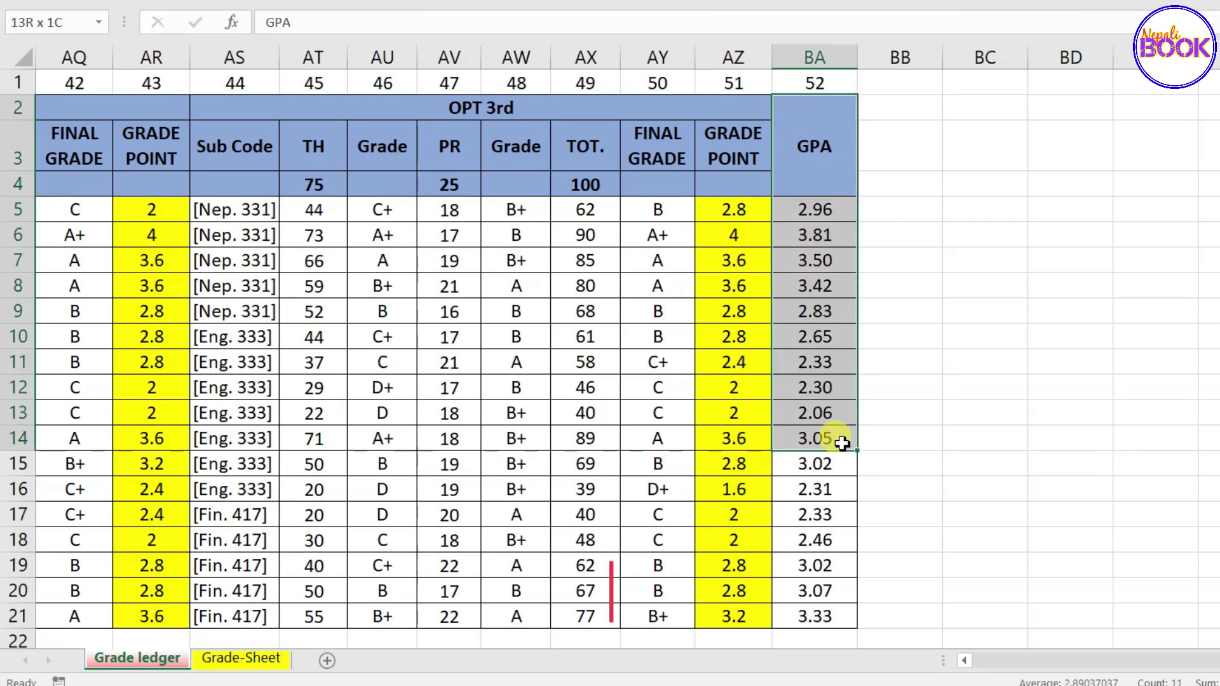
{"action": "left_click", "coordinate": [908, 85]}
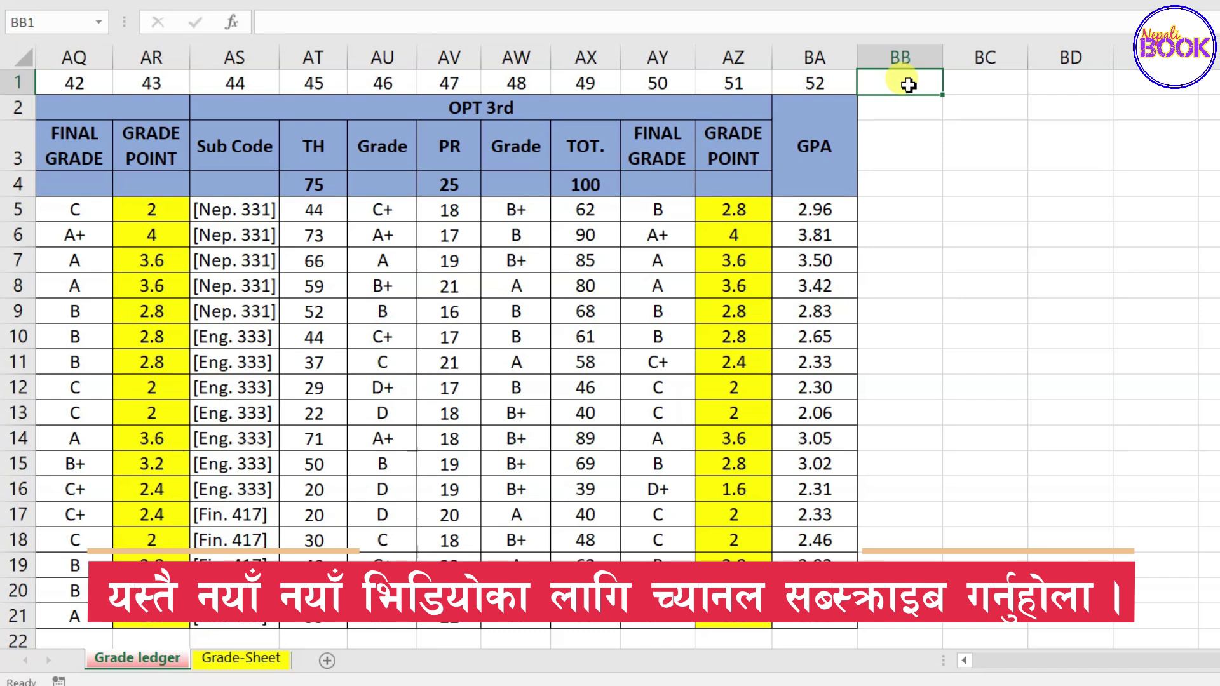
{"action": "left_click_drag", "start_coordinate": [908, 85], "coordinate": [910, 588]}
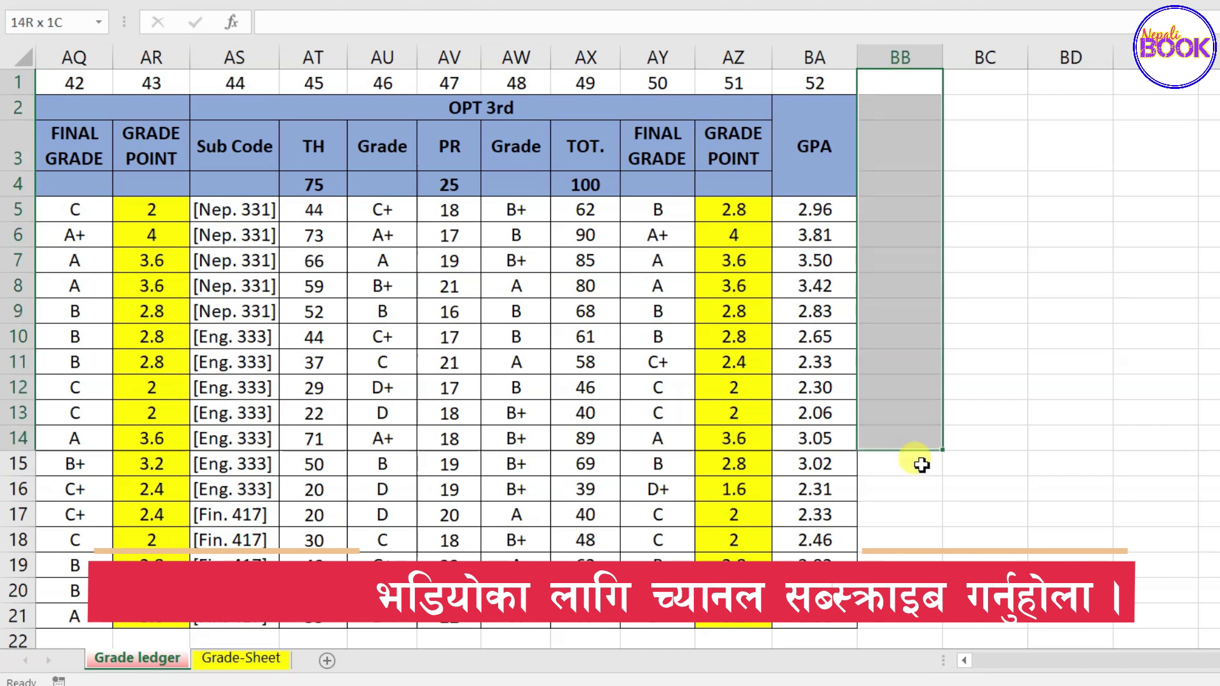
{"action": "left_click", "coordinate": [901, 384]}
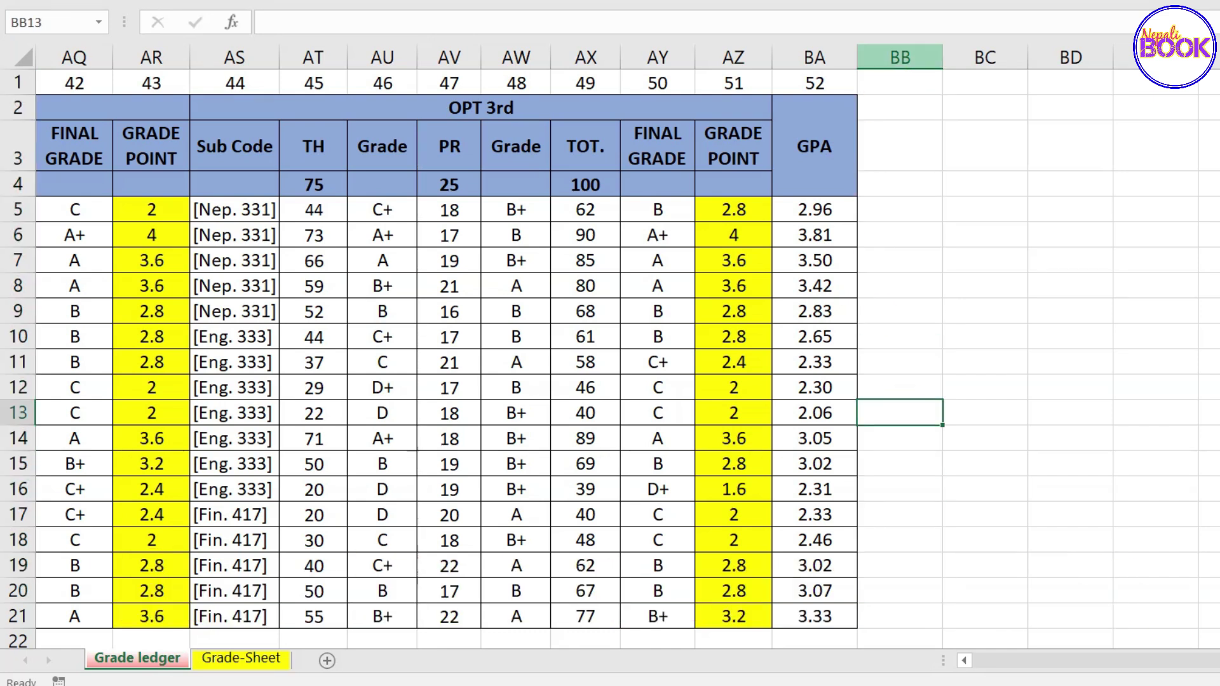
{"action": "left_click", "coordinate": [890, 80]}
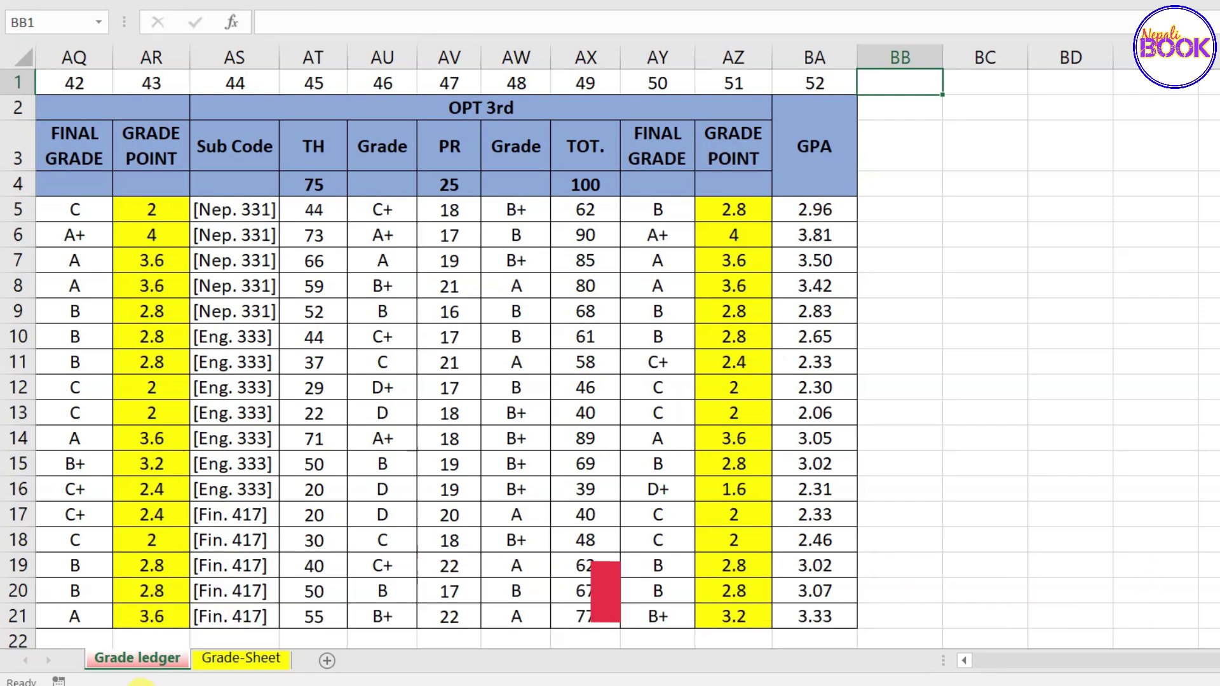
{"action": "left_click", "coordinate": [821, 124]}
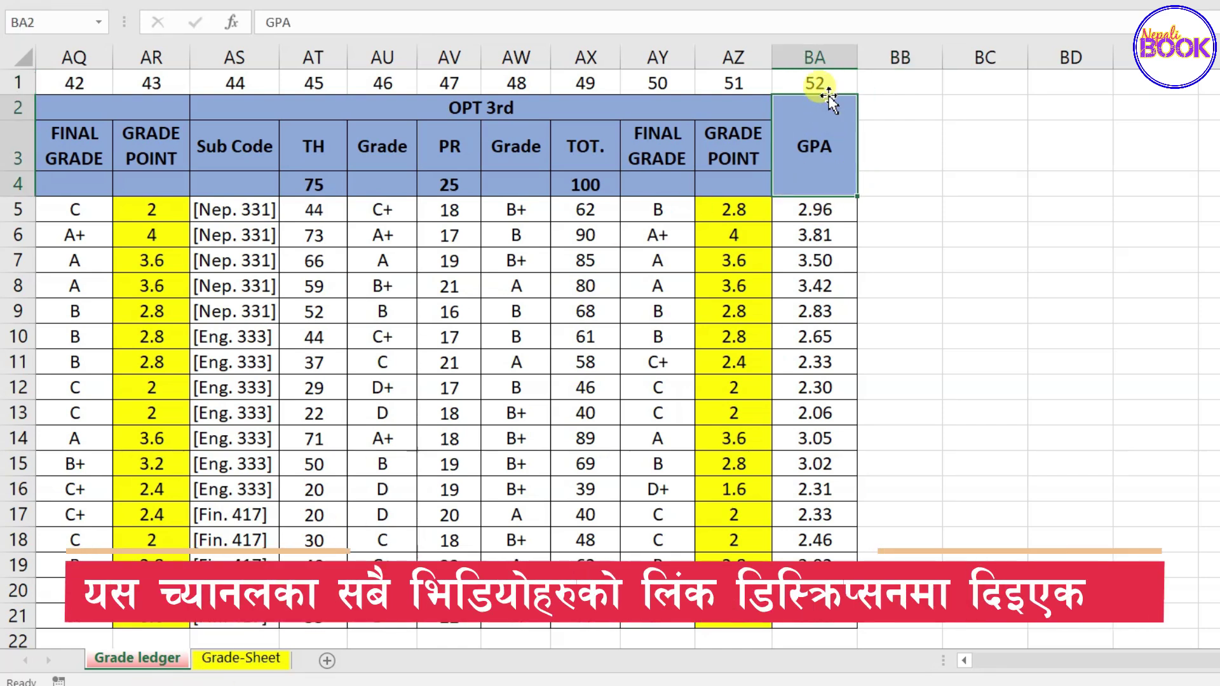
{"action": "left_click", "coordinate": [824, 75]}
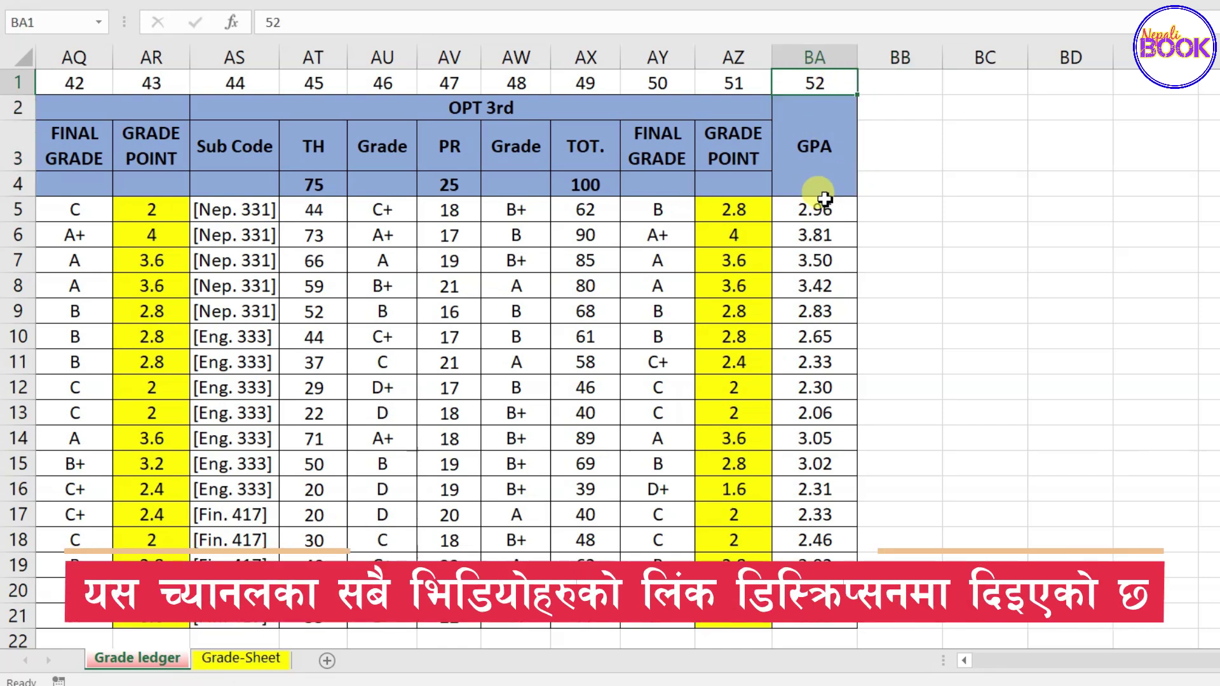
{"action": "left_click", "coordinate": [928, 84]}
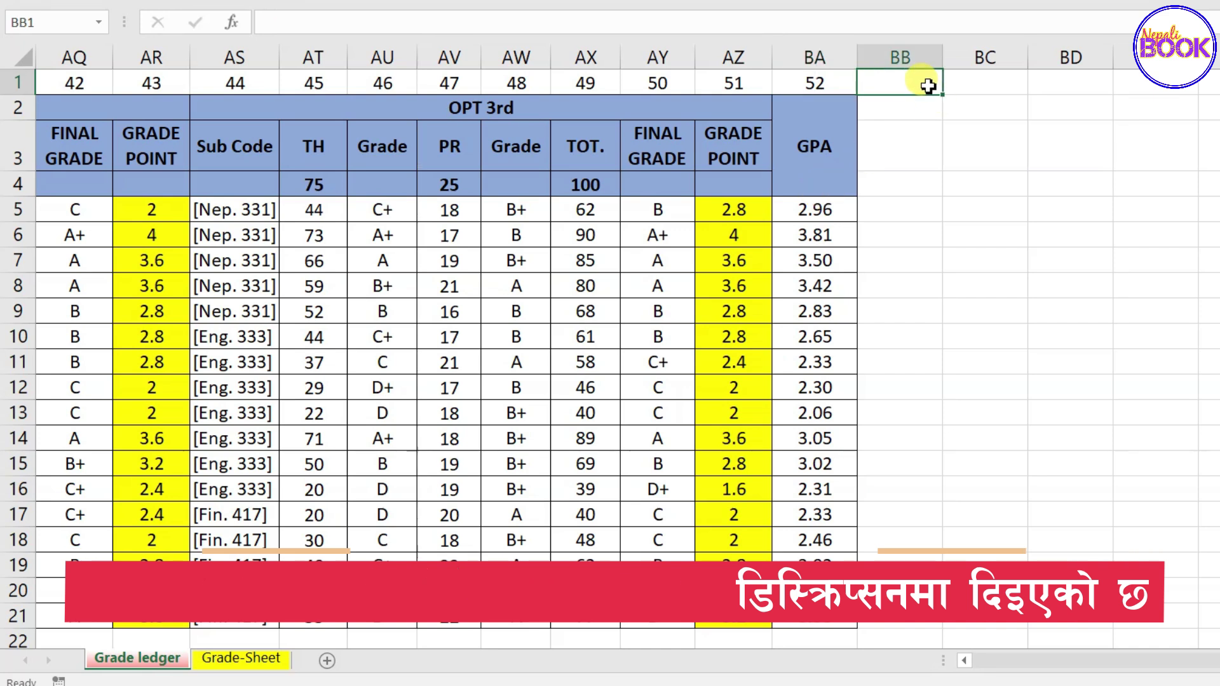
{"action": "left_click", "coordinate": [244, 661]}
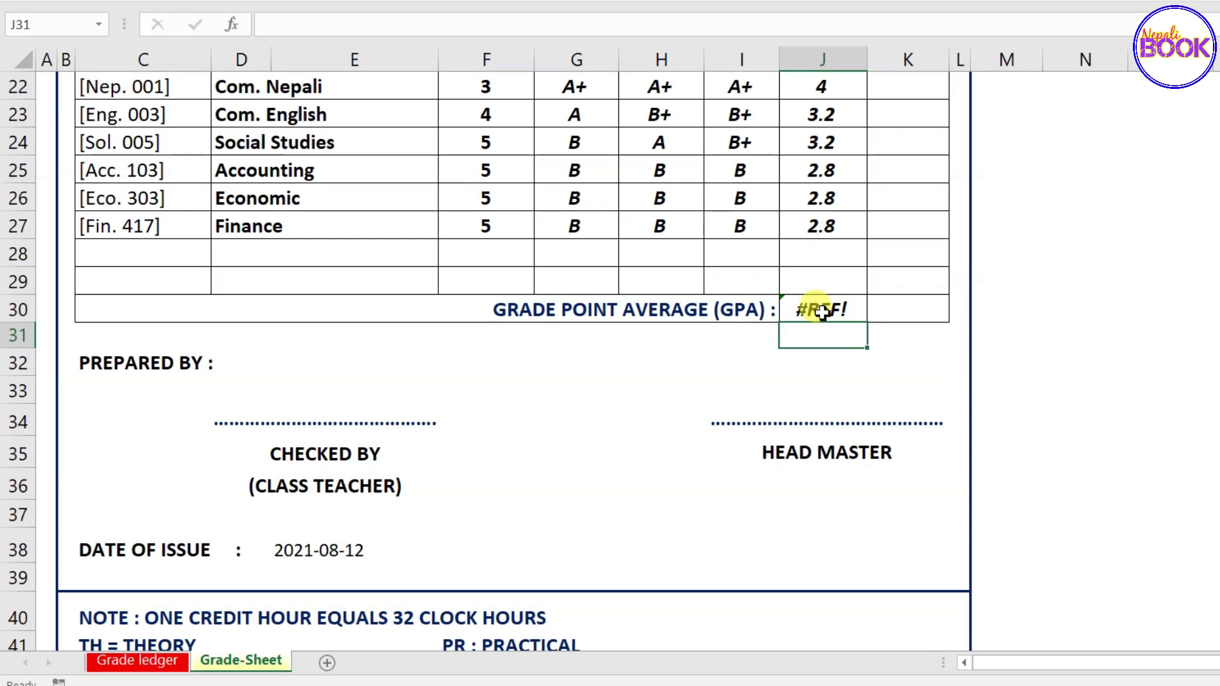
Step: Change the J30 GPA lookup's column index from 53 to 52 so GPA shows 3.07
{"action": "double_click", "coordinate": [823, 311]}
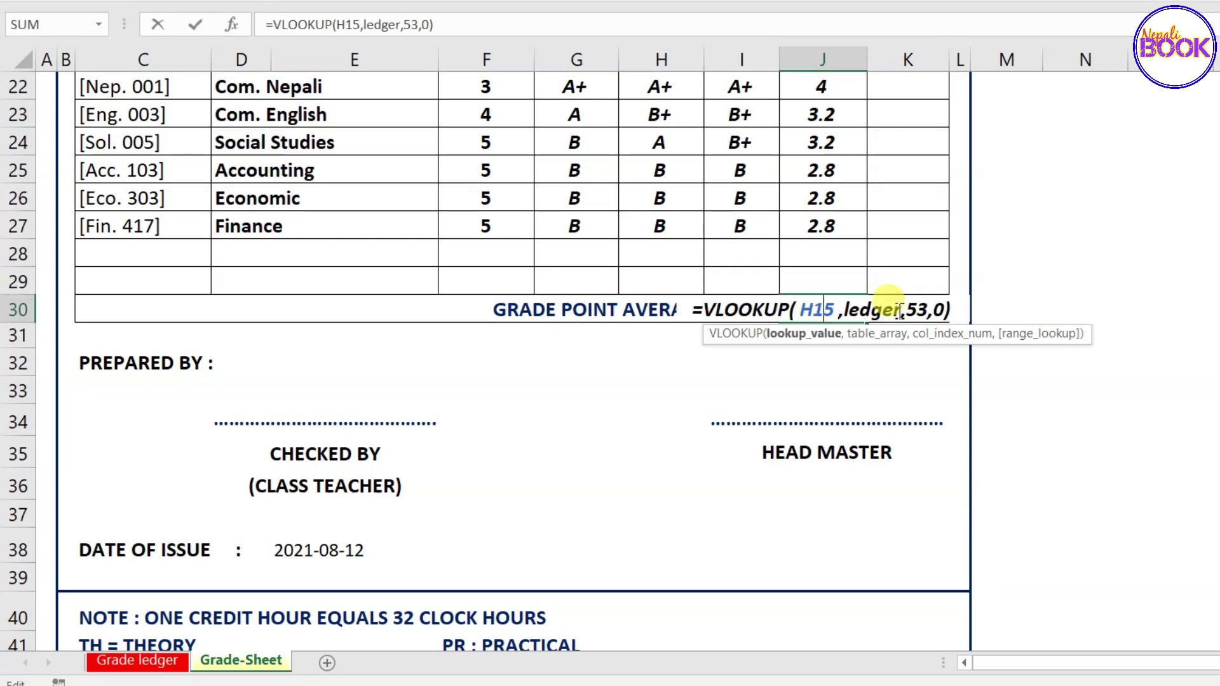
{"action": "left_click", "coordinate": [930, 311]}
{"action": "key", "text": "BackSpace"}
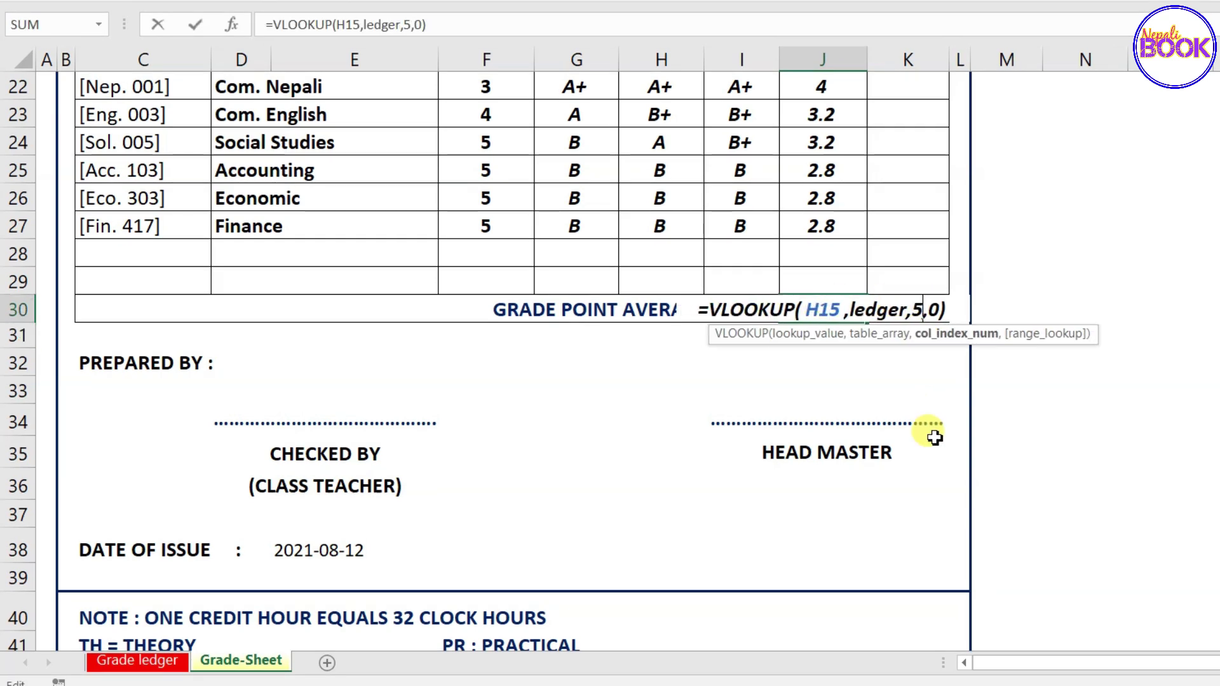
{"action": "type", "text": "2"}
{"action": "key", "text": "Return"}
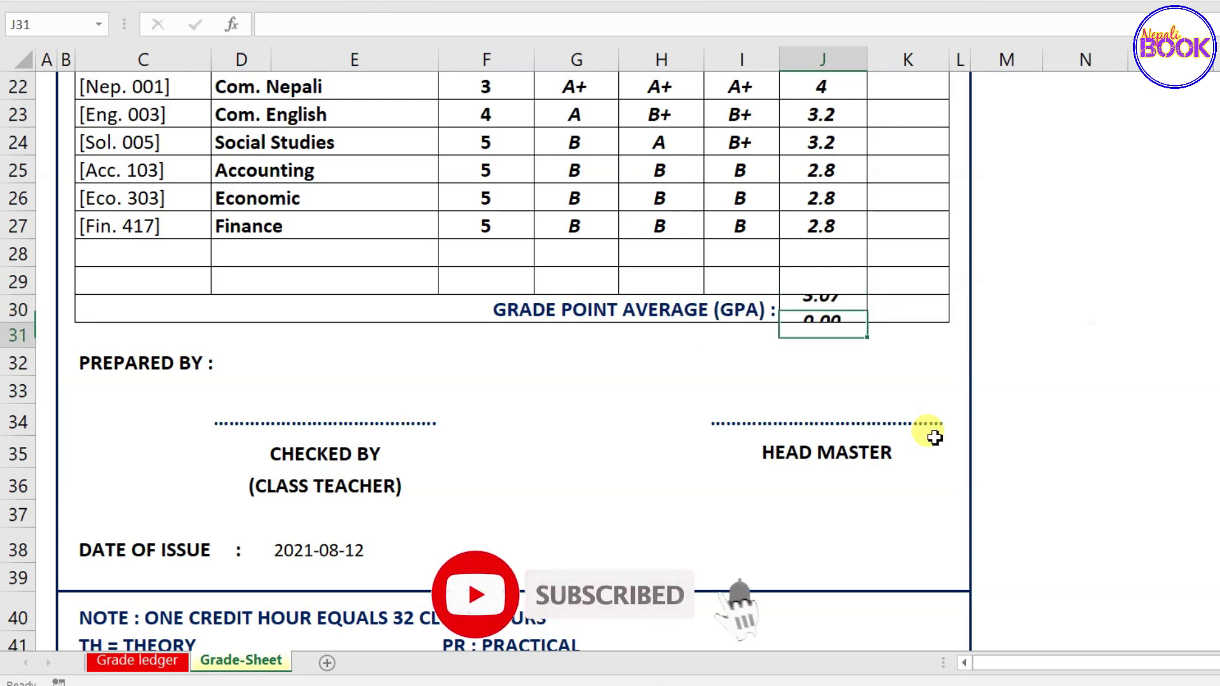
{"action": "left_click", "coordinate": [821, 311]}
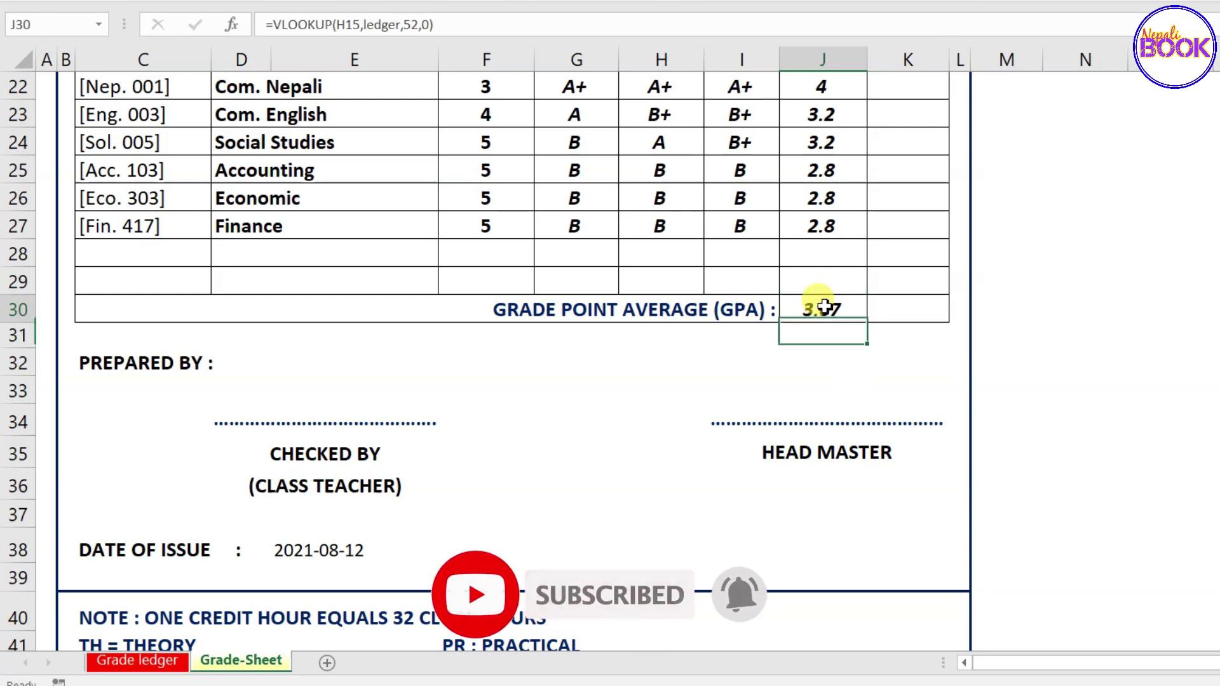
{"action": "scroll", "coordinate": [833, 550], "scroll_direction": "up", "scroll_amount": 1}
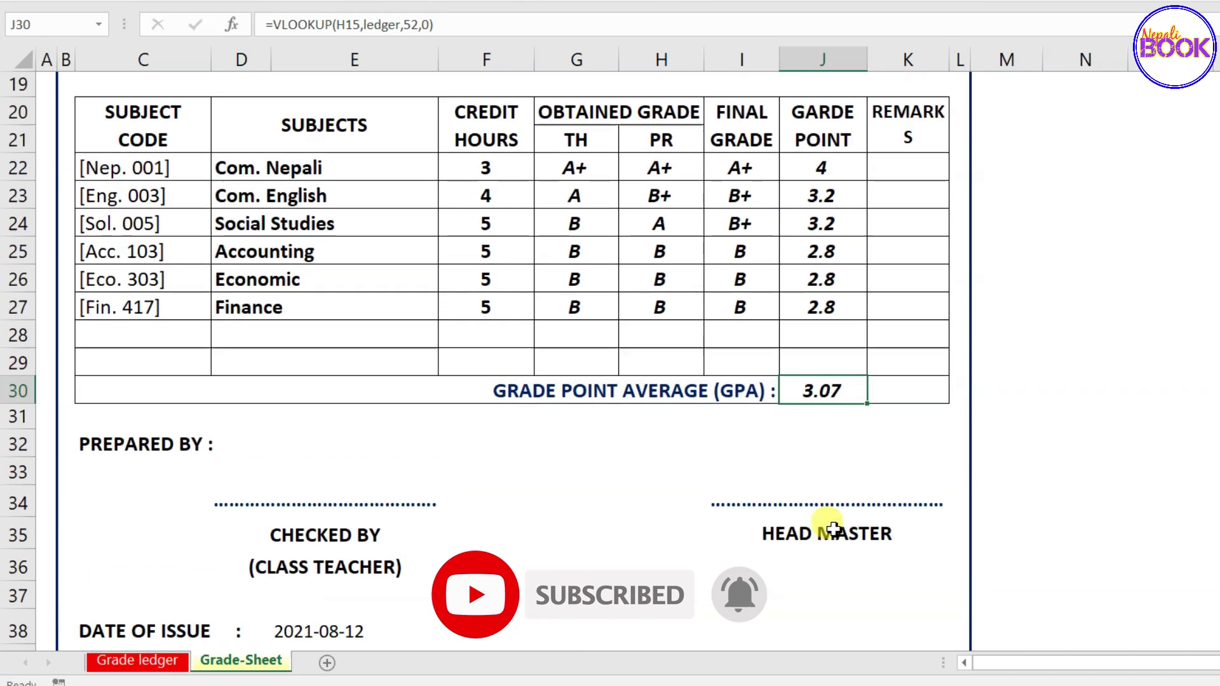